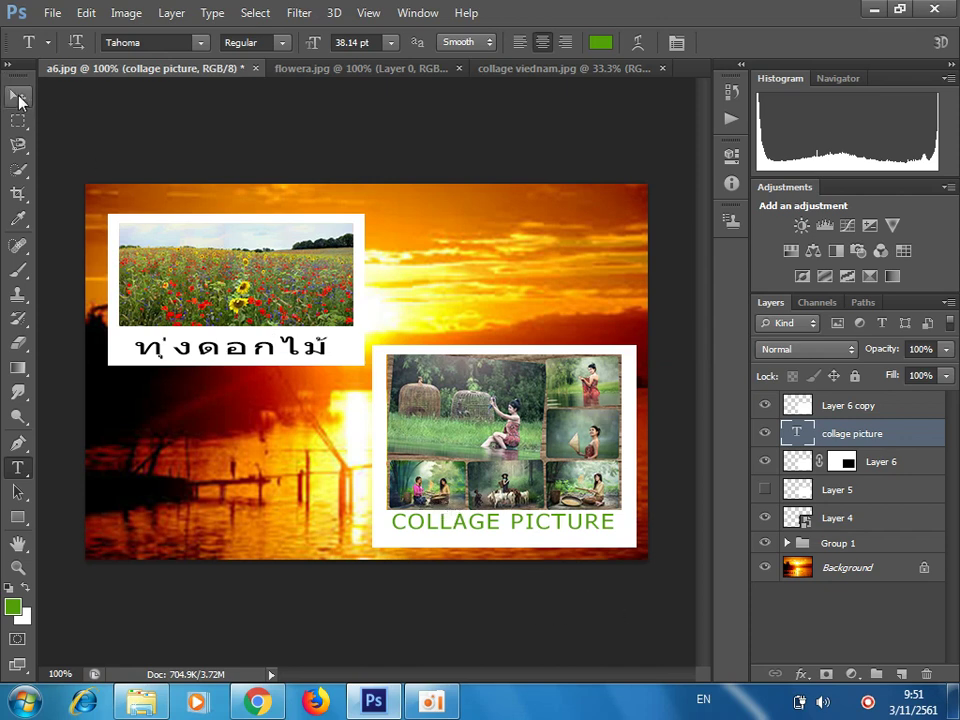
Close the collage, flower-field and sunset images, discarding changes to each
click(18, 95)
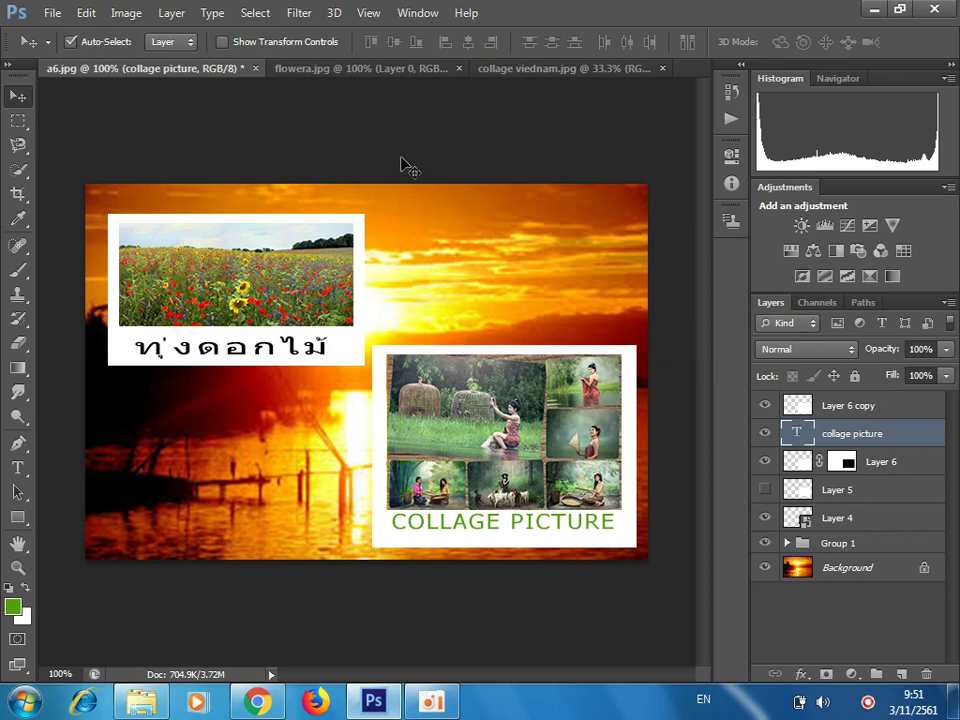
click(664, 68)
click(488, 279)
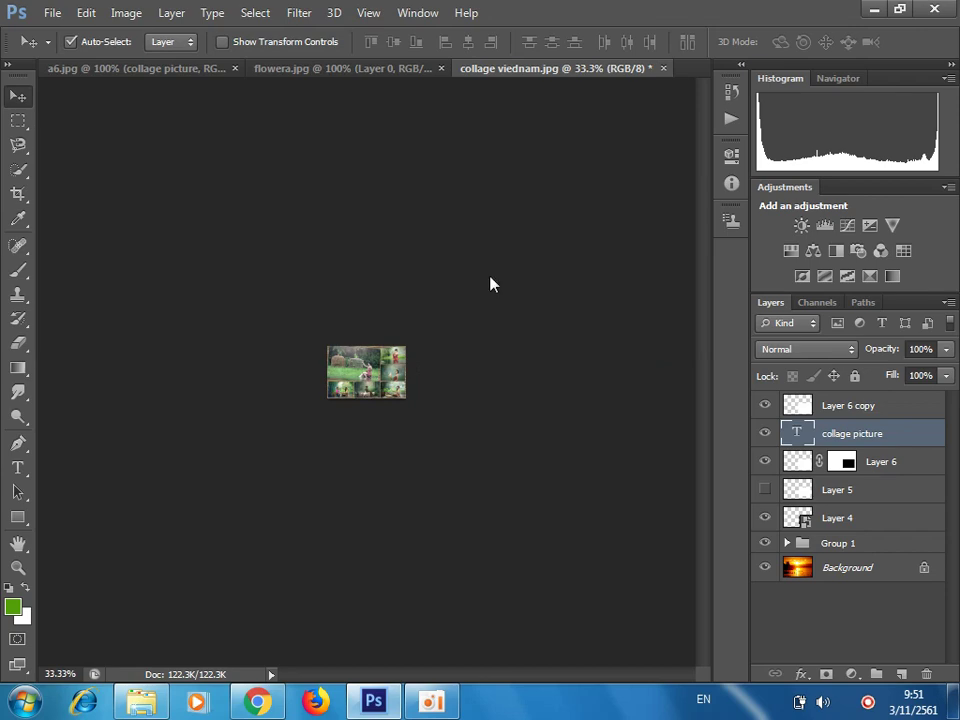
click(472, 68)
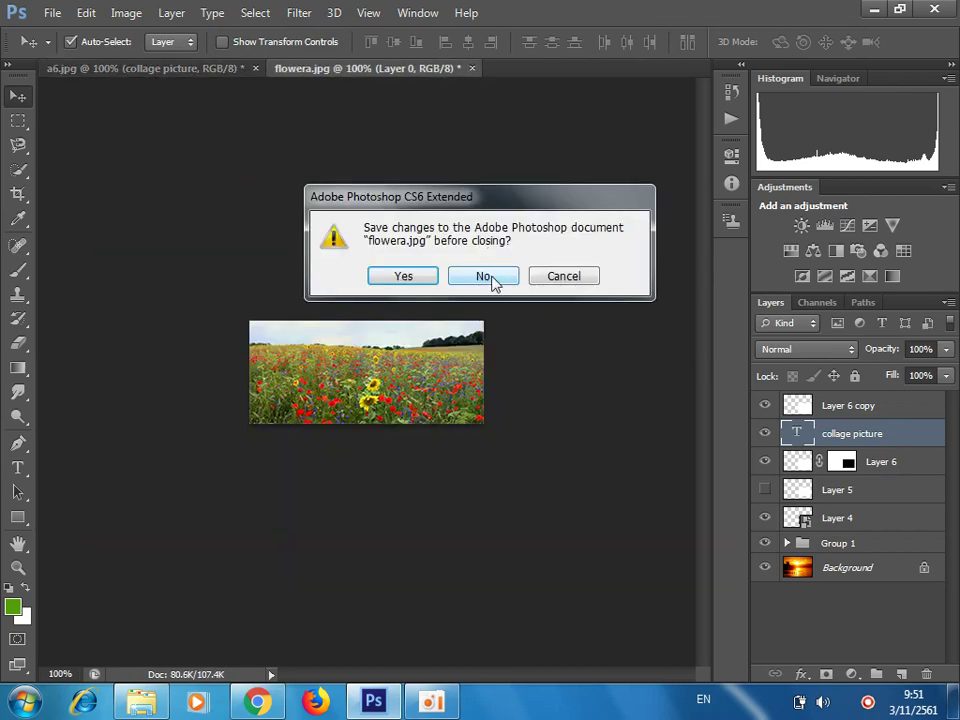
click(486, 279)
click(255, 68)
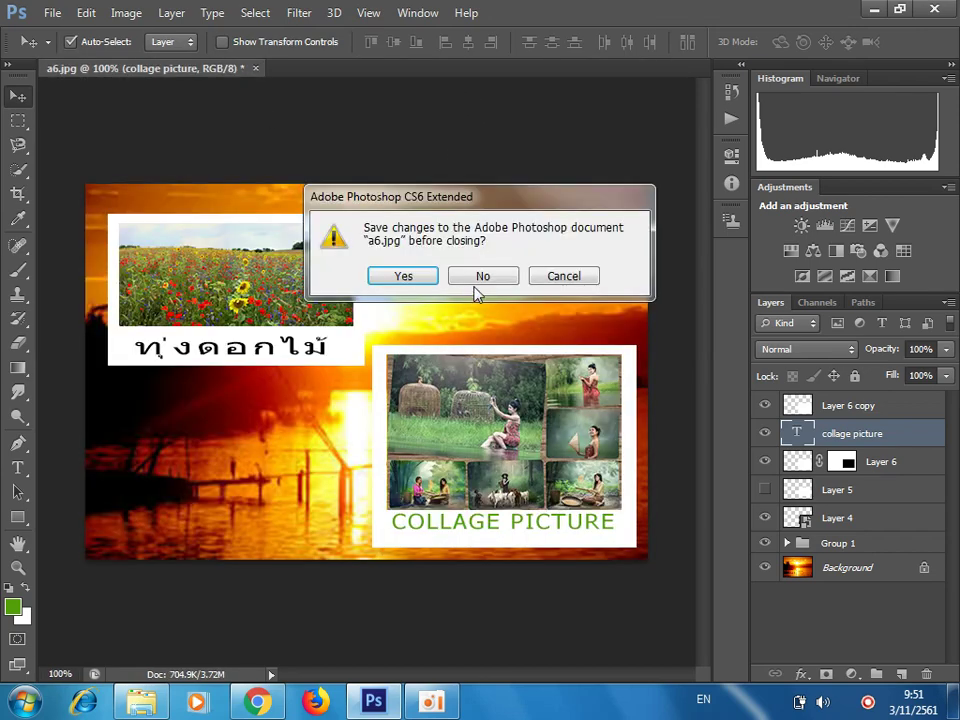
click(478, 284)
click(54, 14)
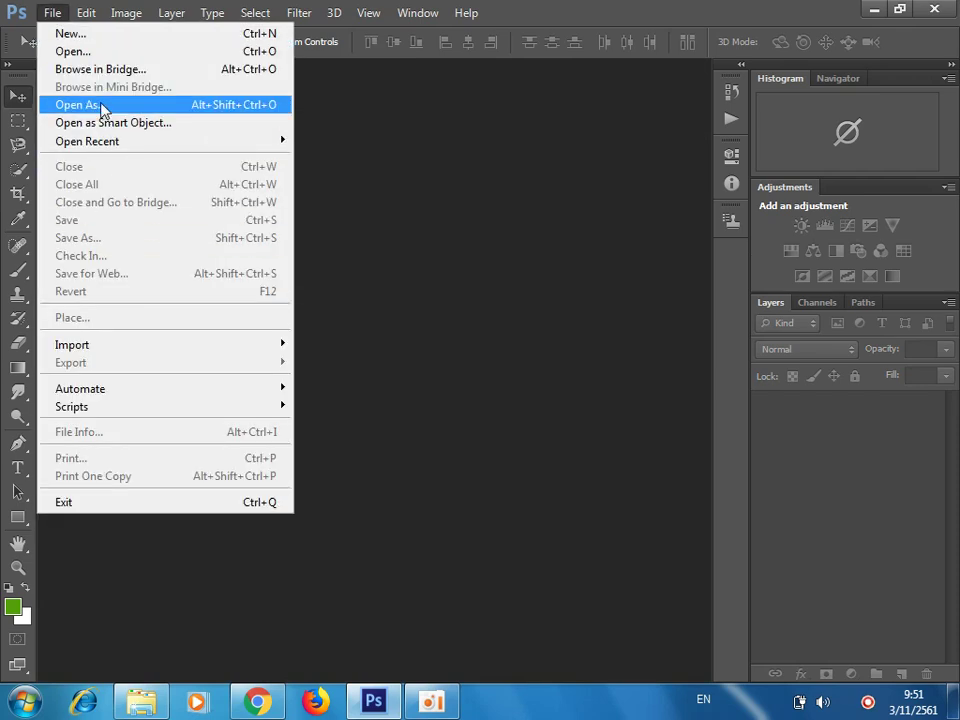
In Open As, browse to C:\Users\Administrator\My Pictures\for photoshop
click(75, 51)
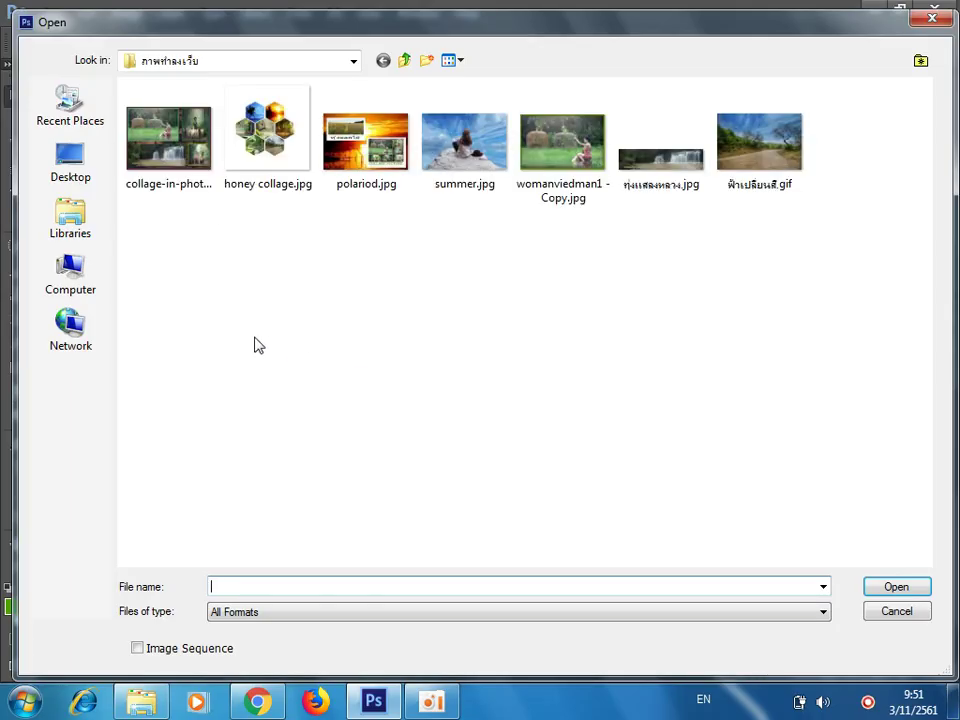
click(85, 279)
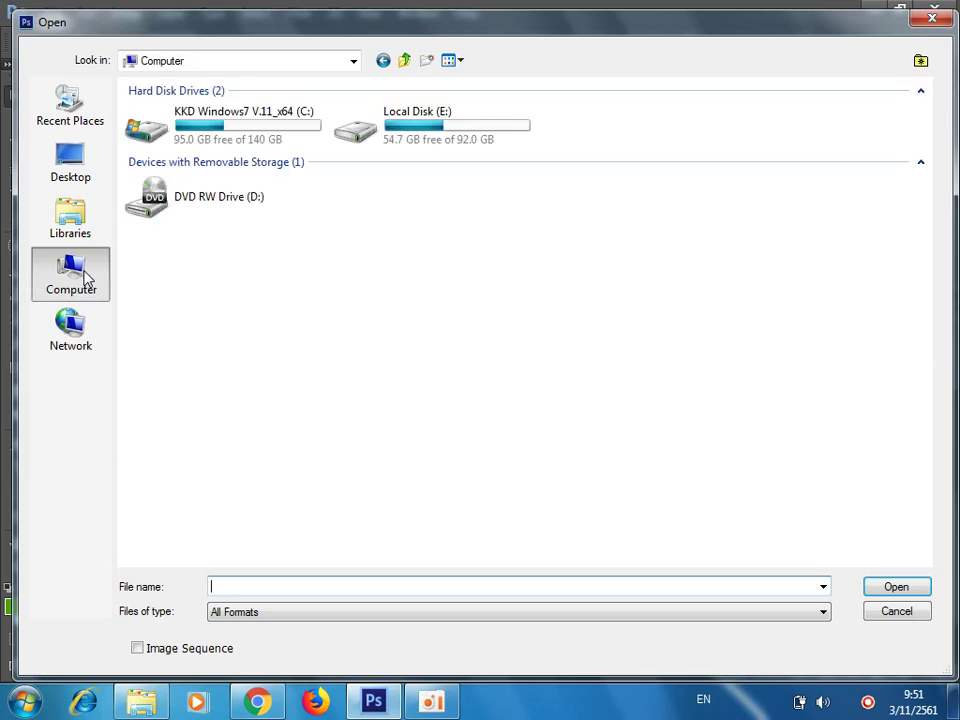
double_click(296, 126)
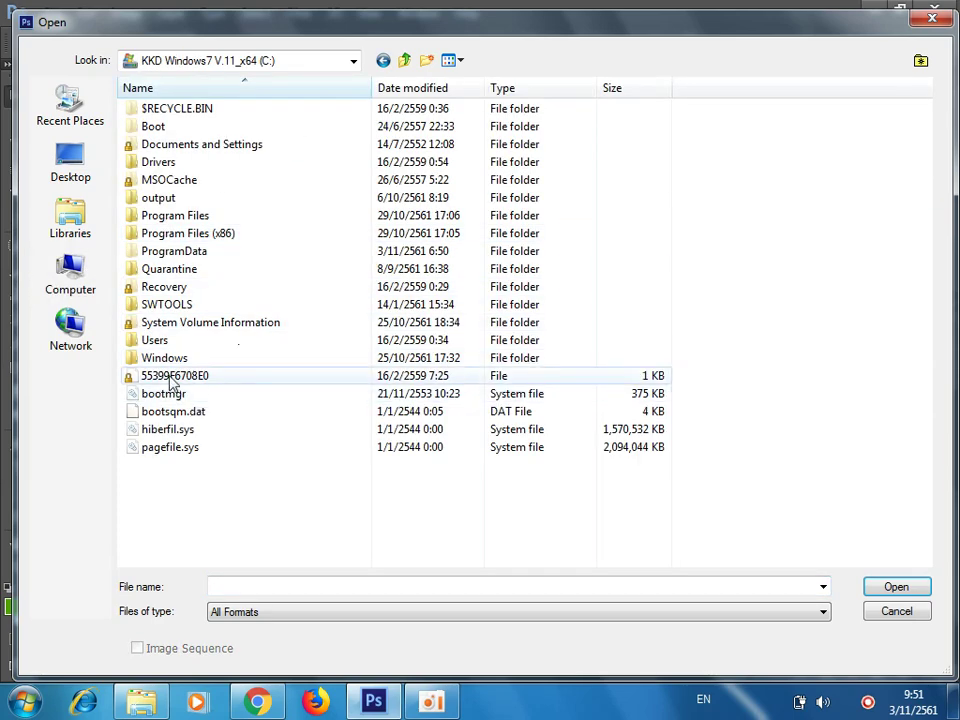
double_click(150, 340)
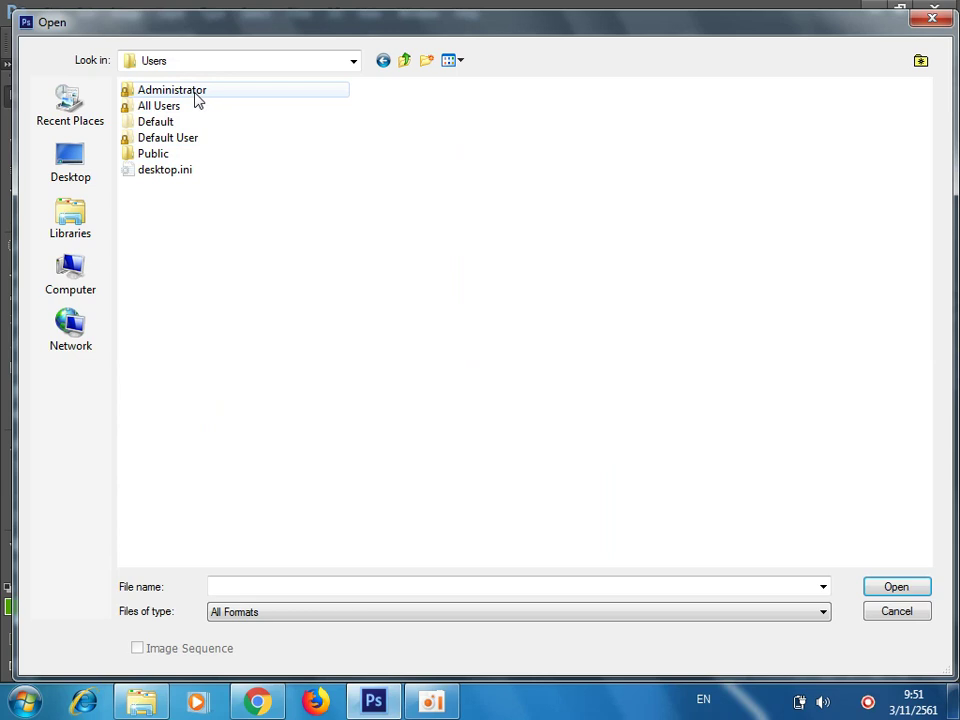
double_click(193, 92)
double_click(185, 315)
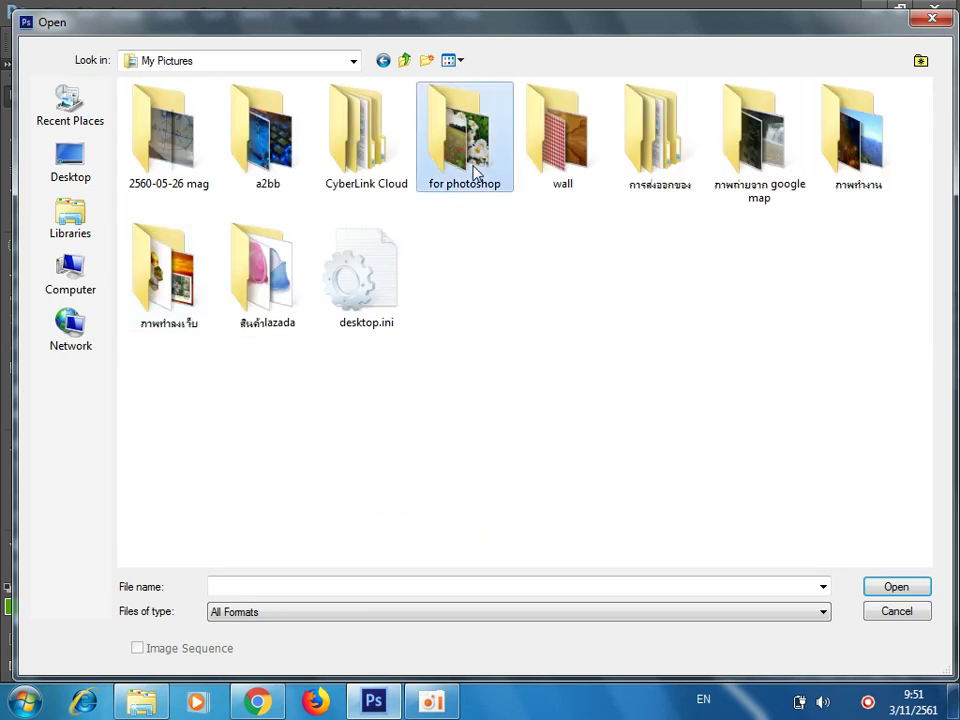
double_click(474, 171)
Open a6.jpg, flowera.jpg and collage viednam.jpg together
click(858, 145)
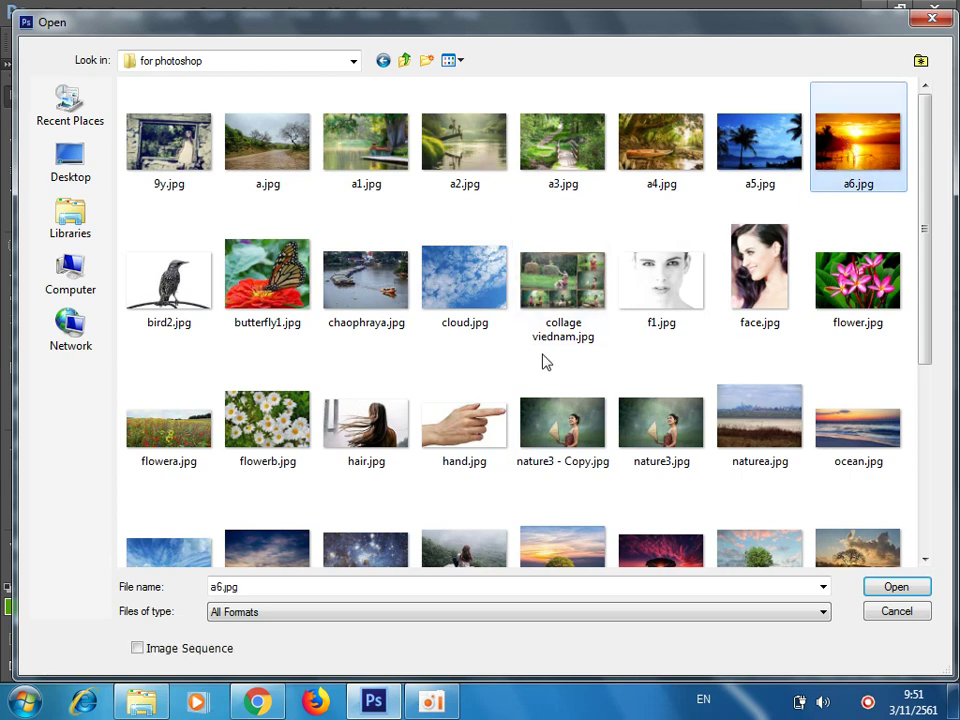
ctrl+click(197, 430)
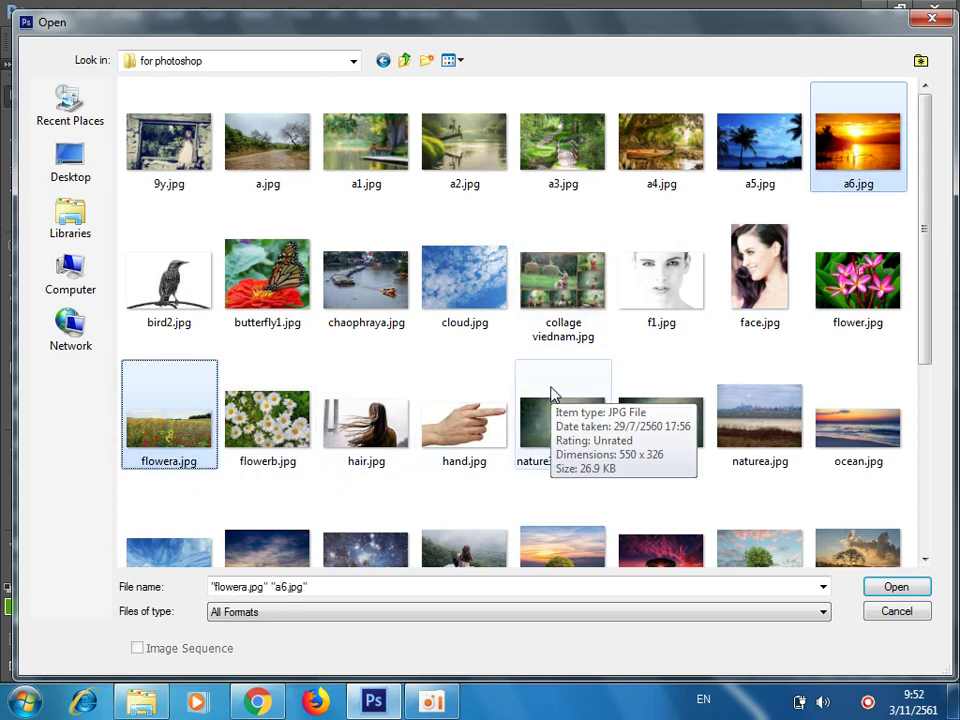
ctrl+click(558, 290)
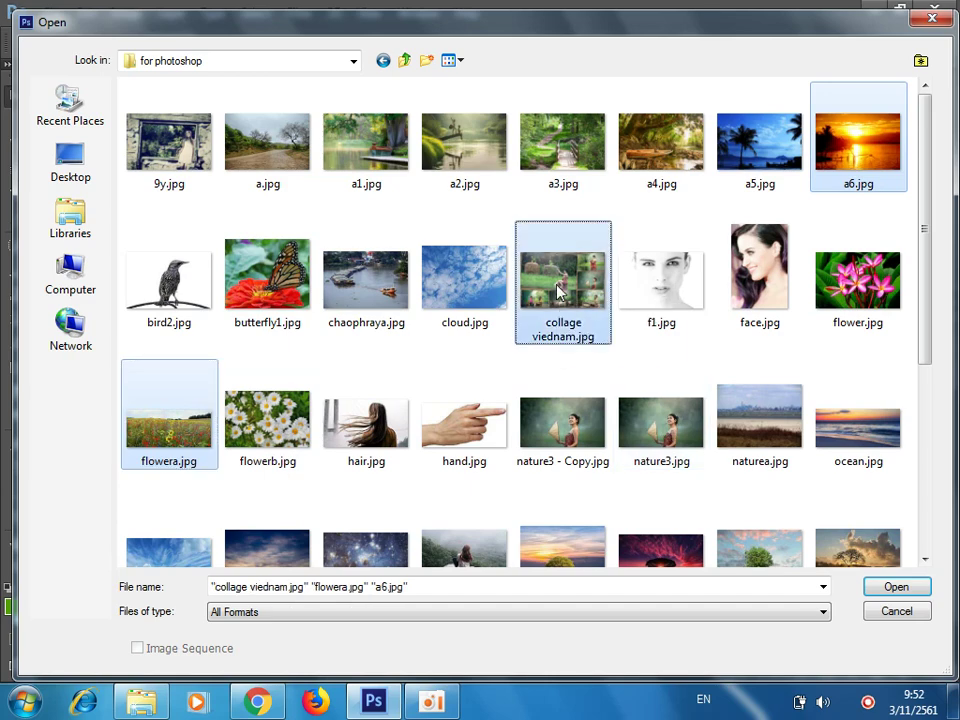
click(898, 588)
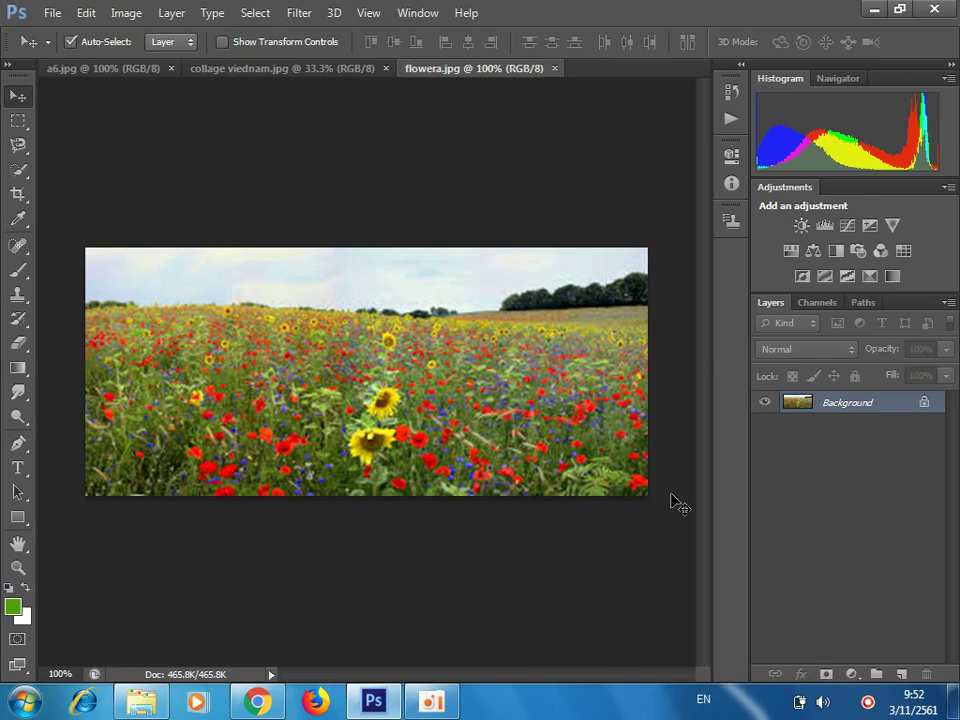
Resize a6.jpg to 600 pixels wide and reset colours to default black and white
click(120, 68)
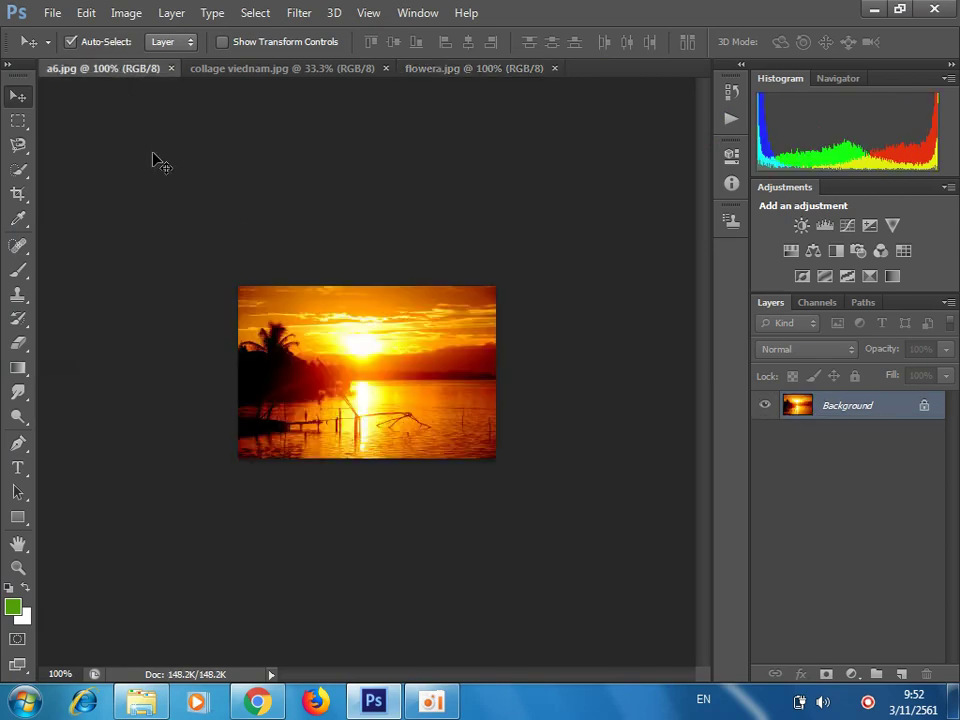
click(122, 14)
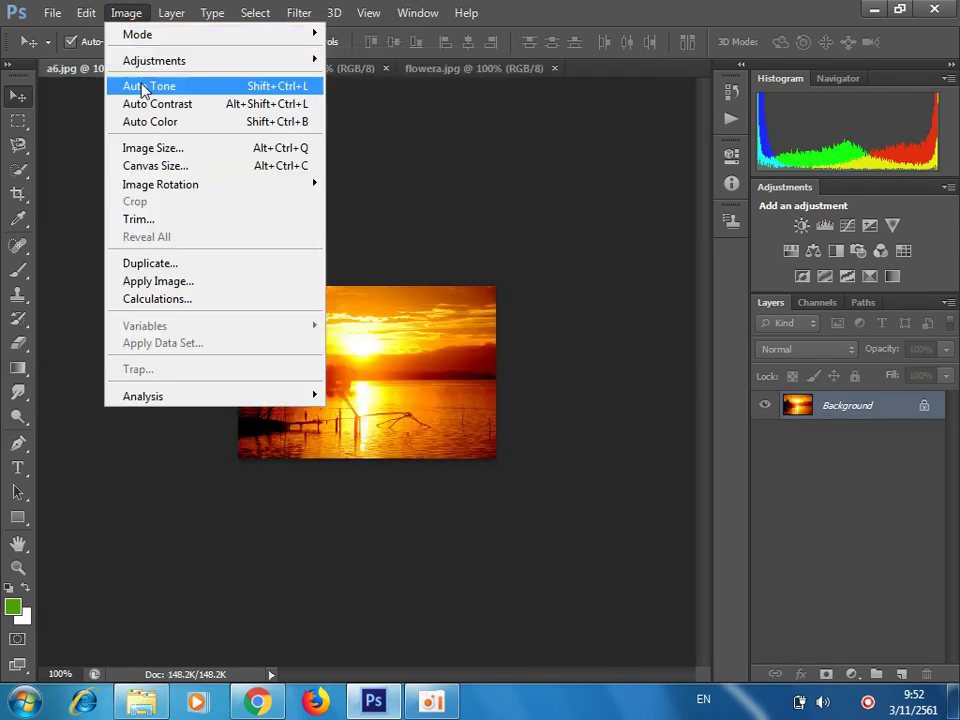
click(145, 148)
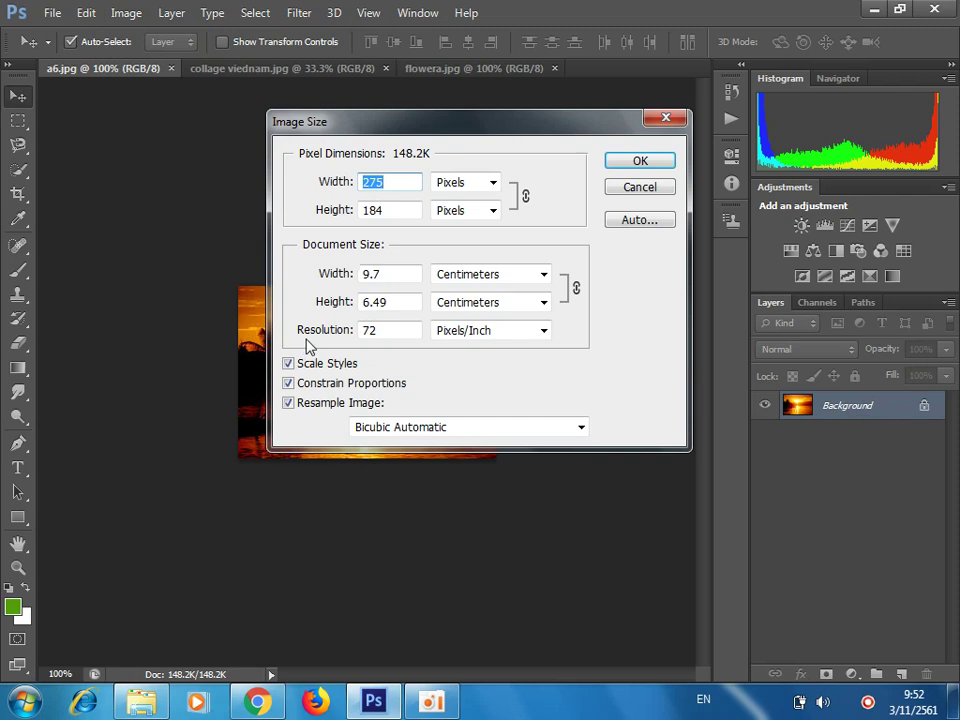
text(6)
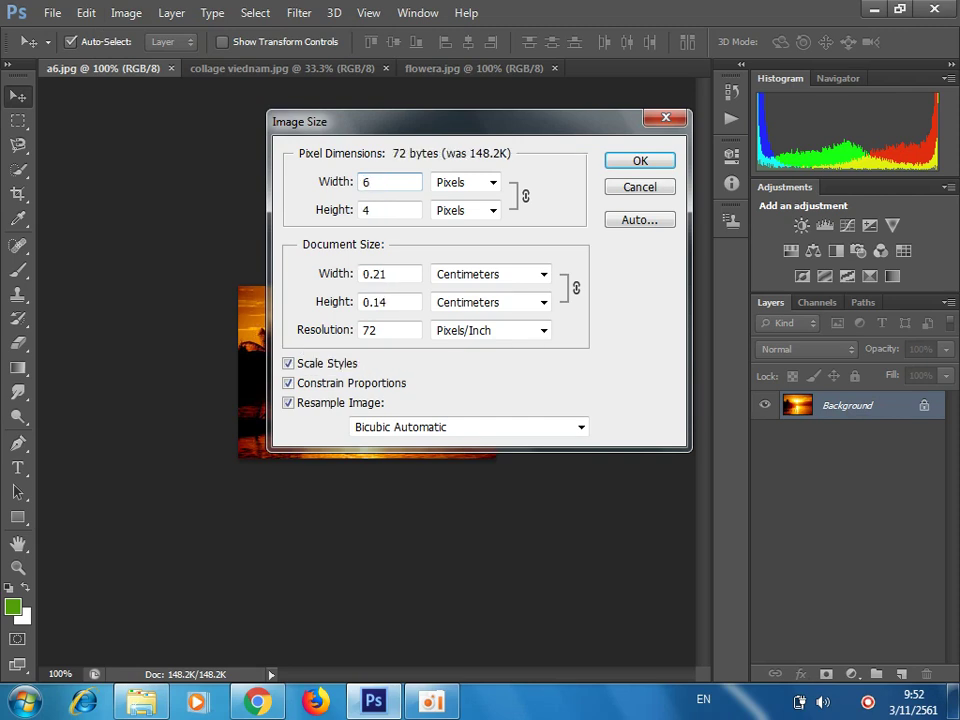
text(00)
click(640, 161)
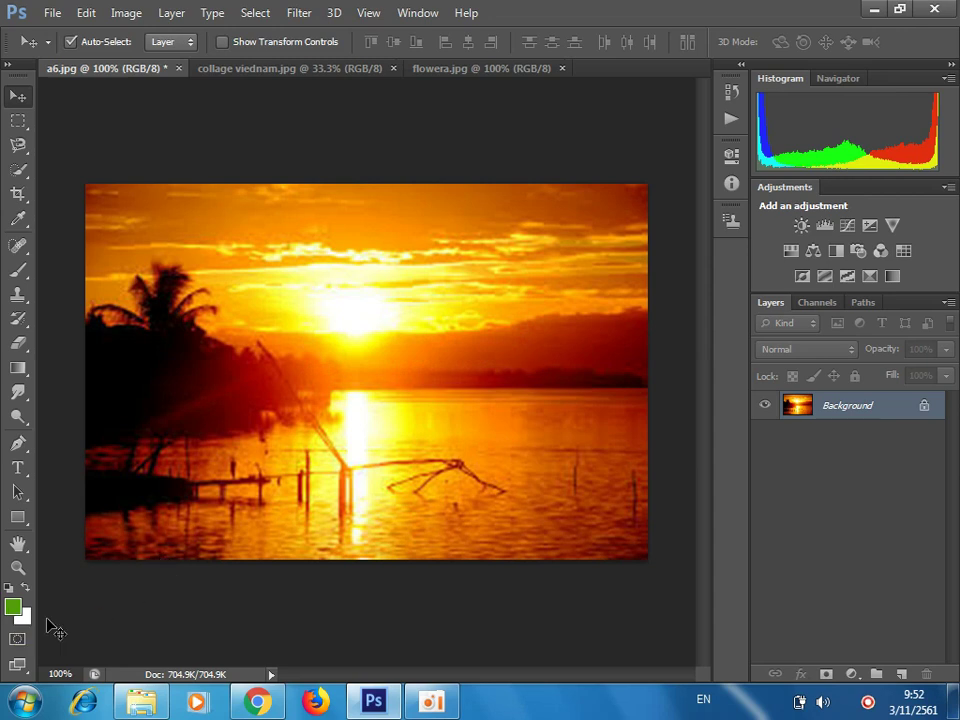
key(d)
click(253, 70)
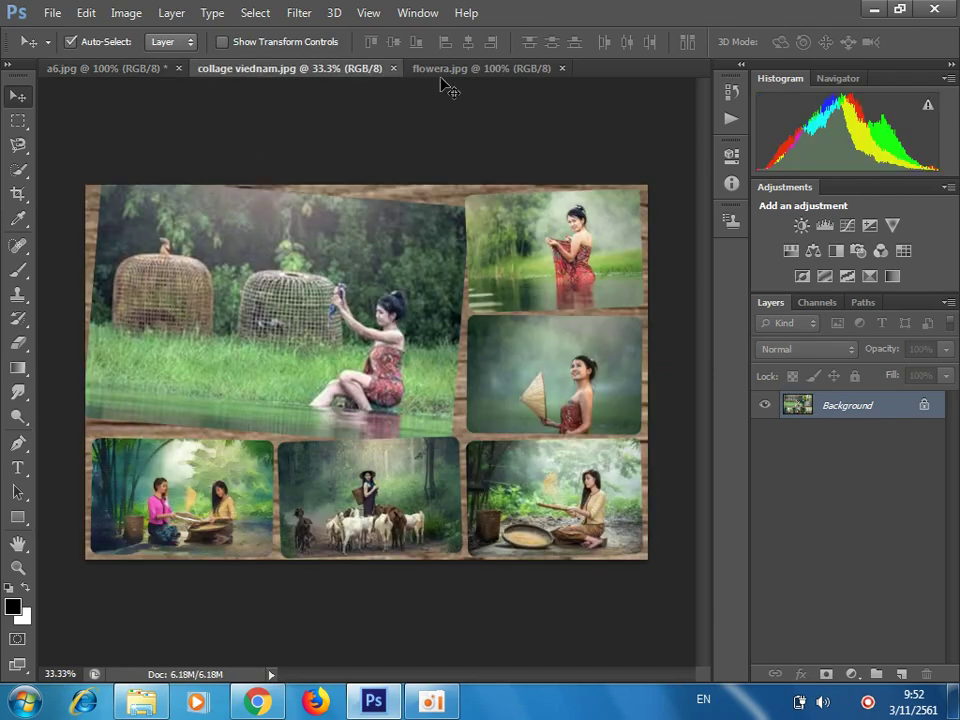
Resize flowera.jpg to 250 px wide, unlock its background, and drag it into a6.jpg
click(456, 70)
drag(463, 70, 236, 78)
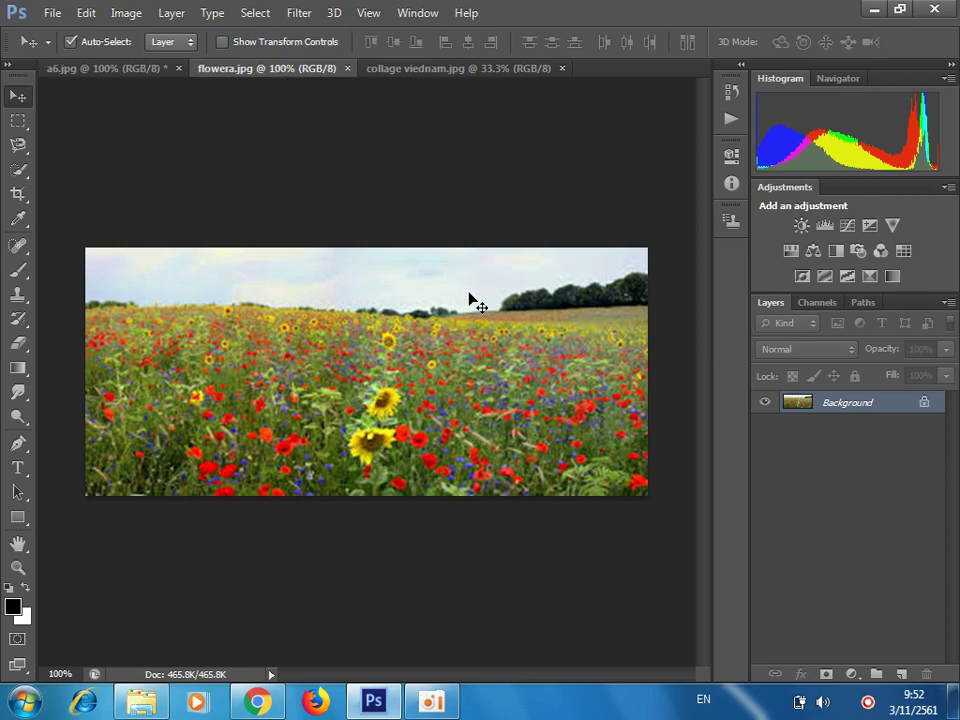
click(126, 14)
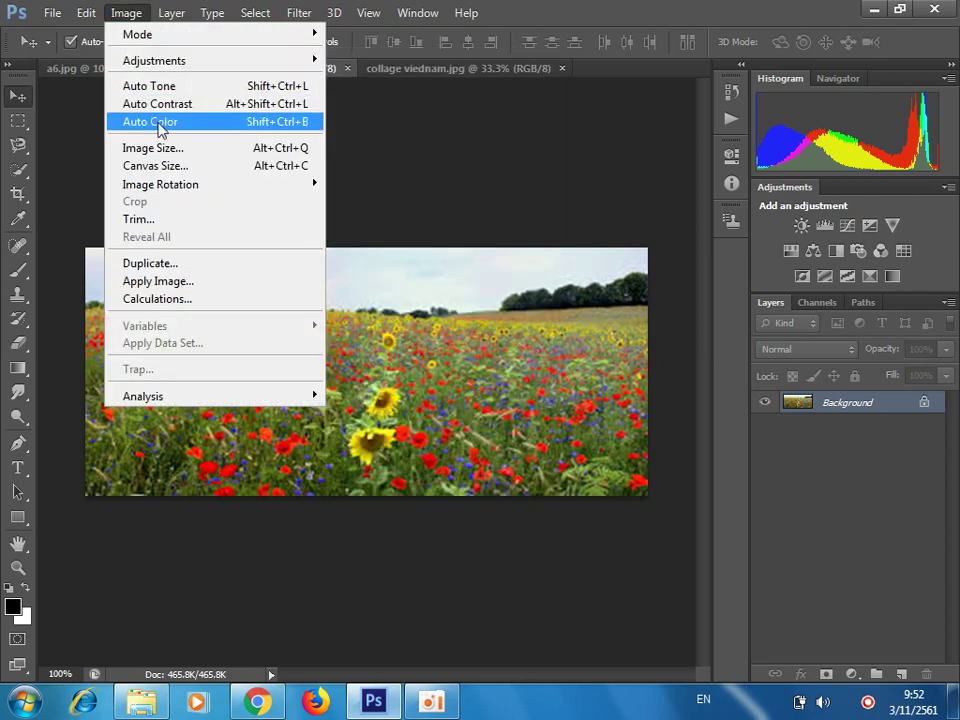
click(153, 148)
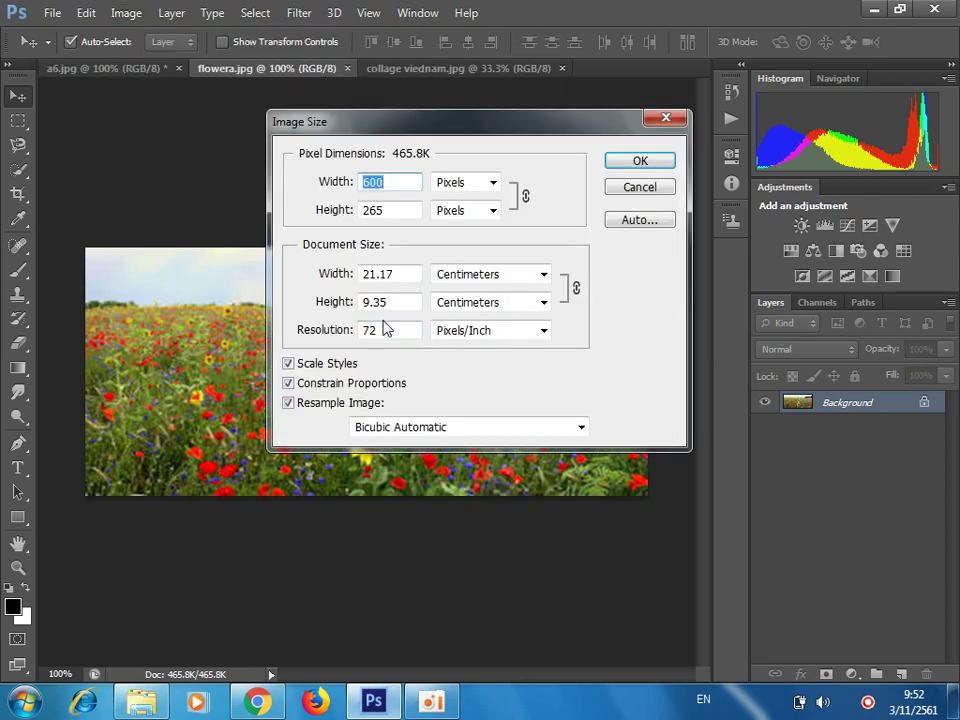
text(25)
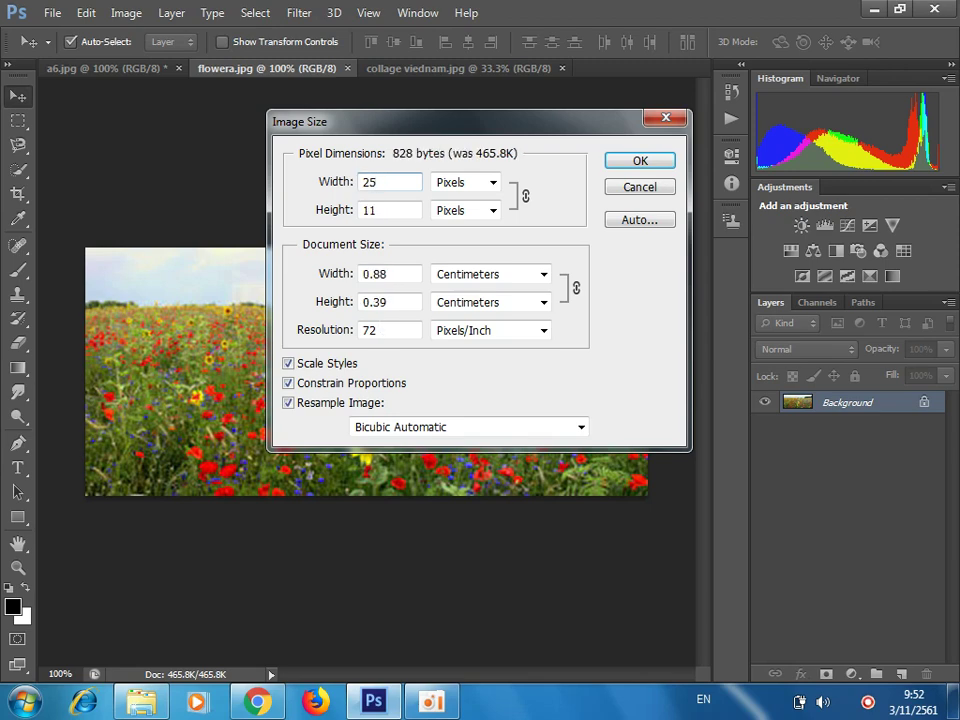
text(0)
click(612, 190)
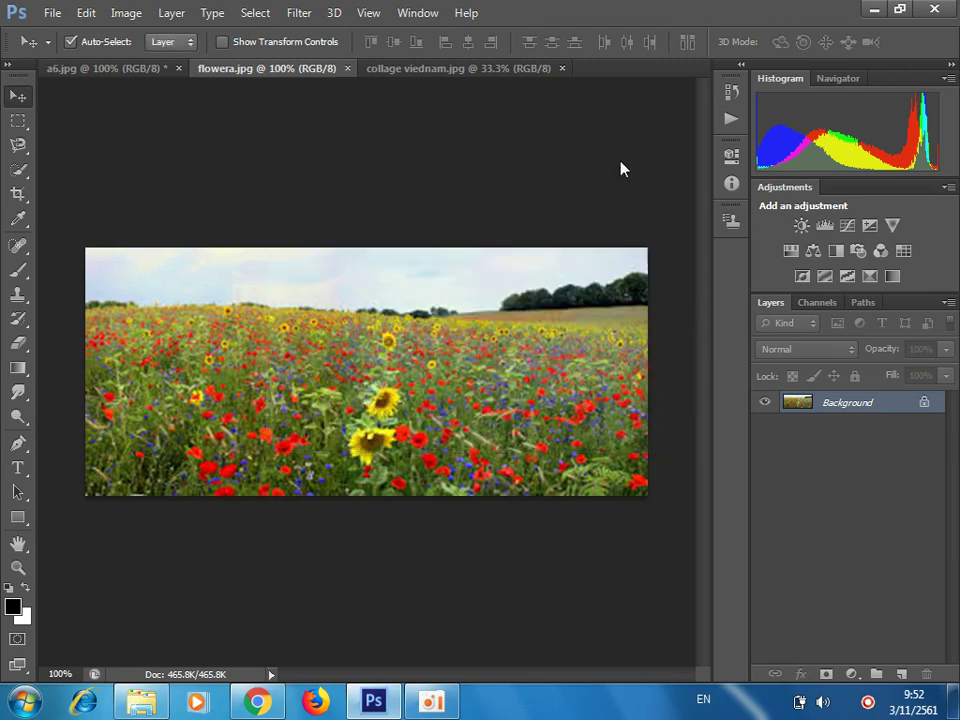
click(924, 404)
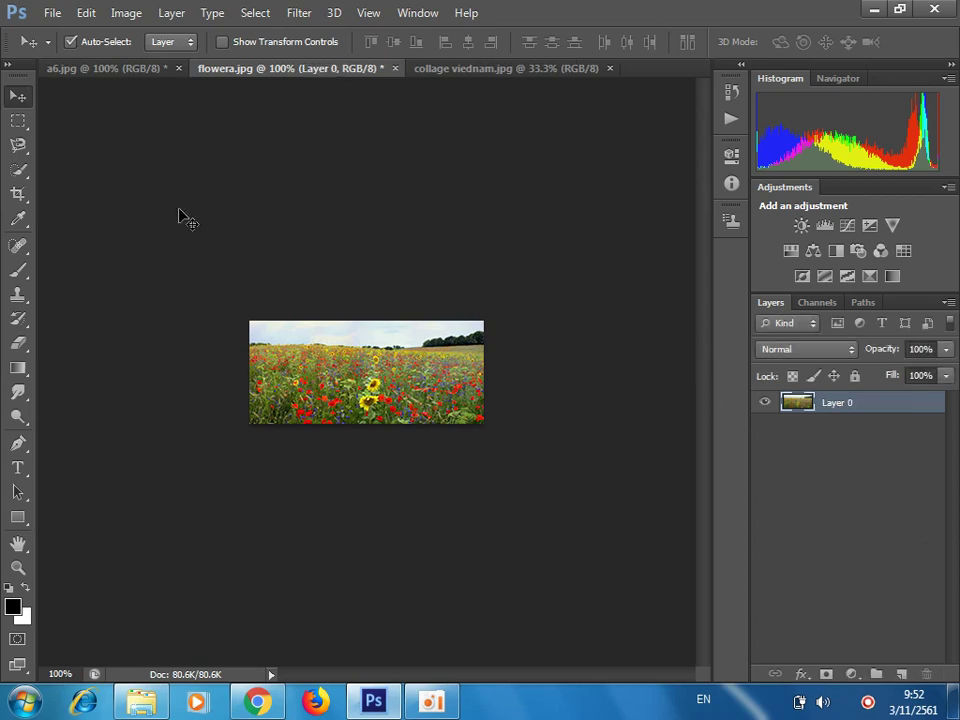
mouse_move(222, 268)
mouse_down()
mouse_move(118, 68)
mouse_move(251, 349)
mouse_move(280, 316)
mouse_move(267, 307)
mouse_up()
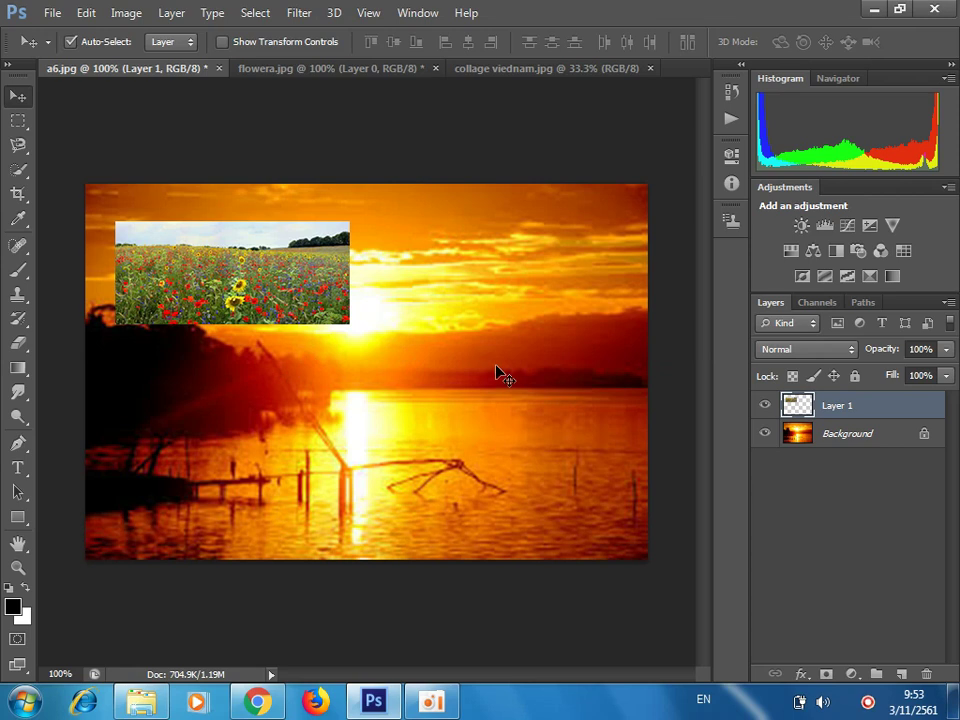
Convert the flower layer to a smart object and add an empty layer above it
click(948, 304)
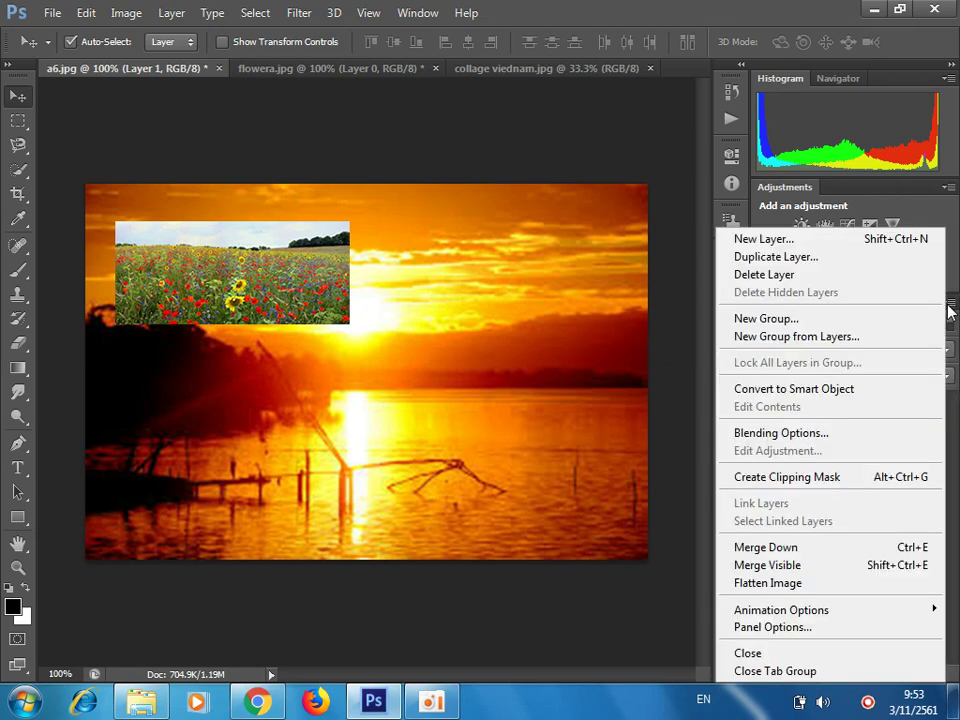
click(820, 394)
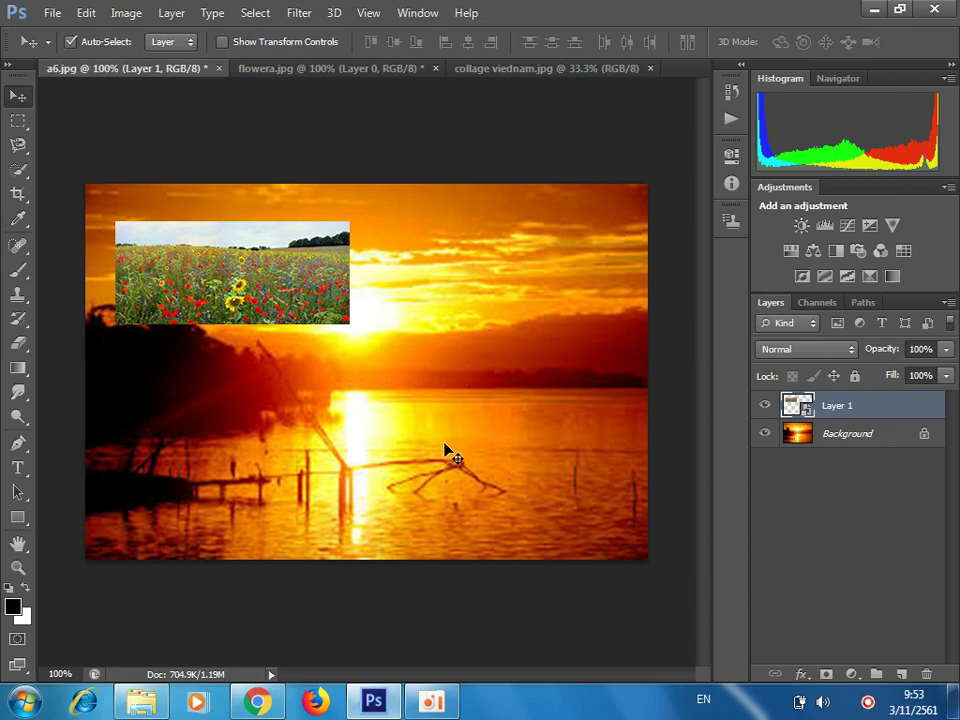
click(901, 674)
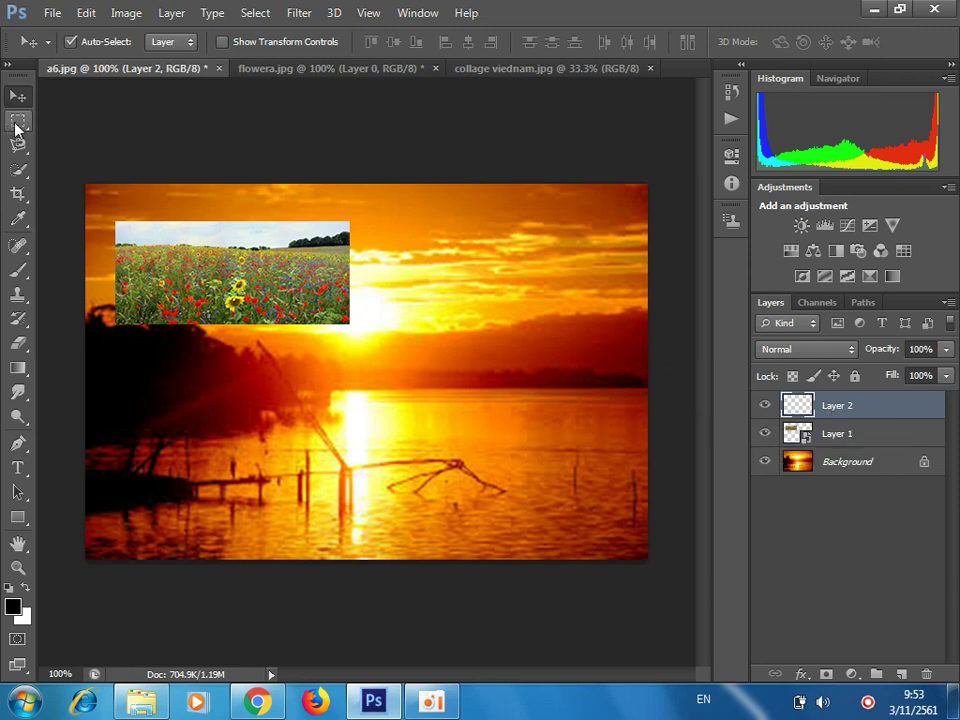
Marquee-select the flower photo's area and fill it with white on Layer 2
click(15, 124)
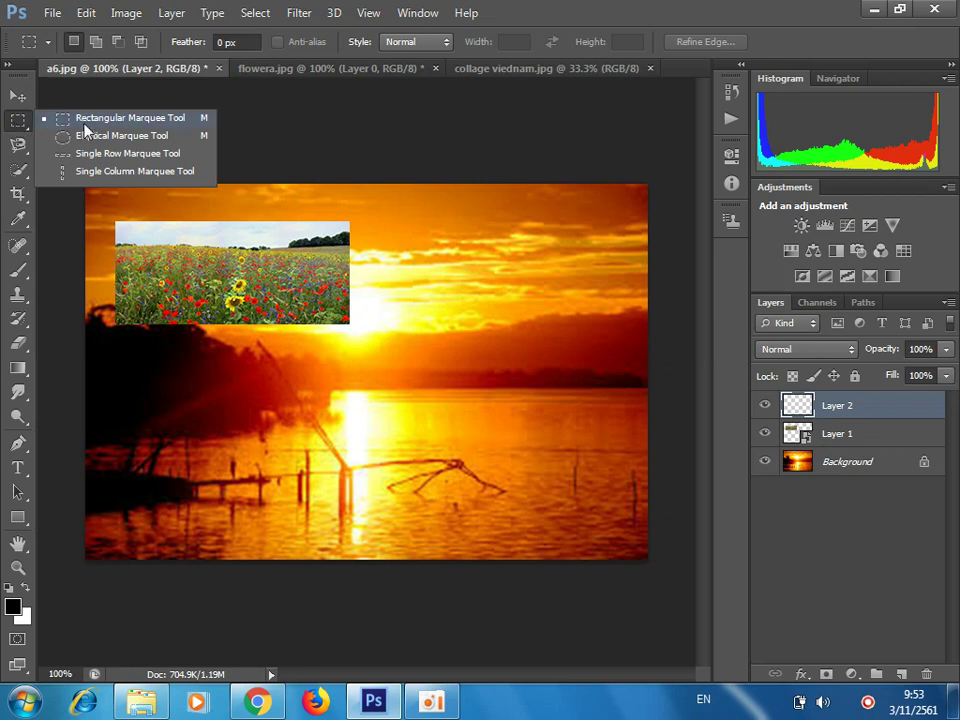
click(87, 124)
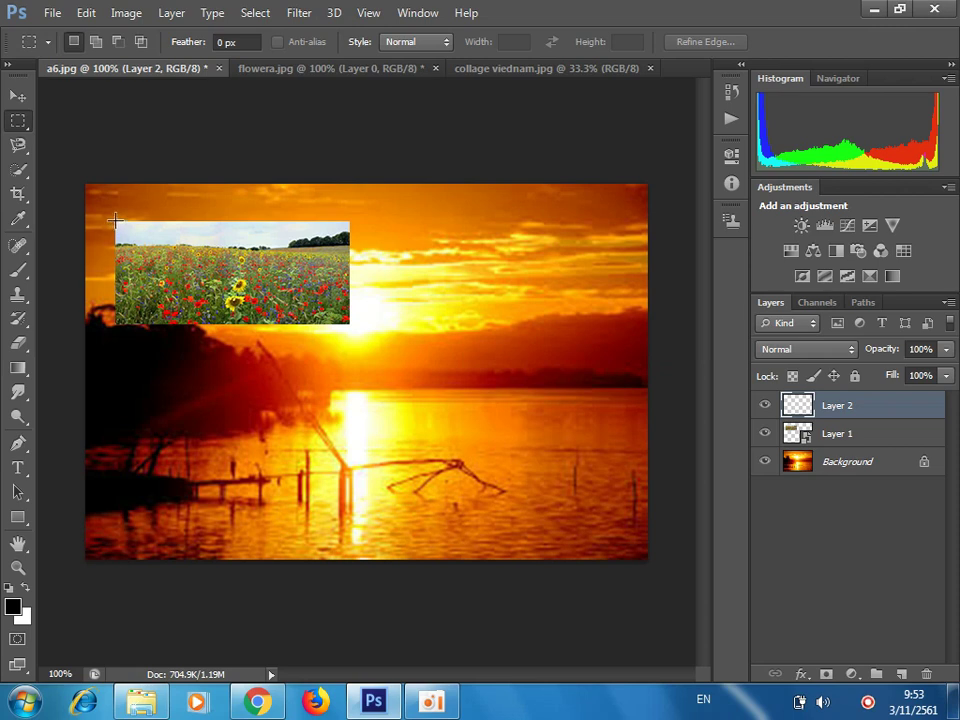
drag(115, 220, 349, 323)
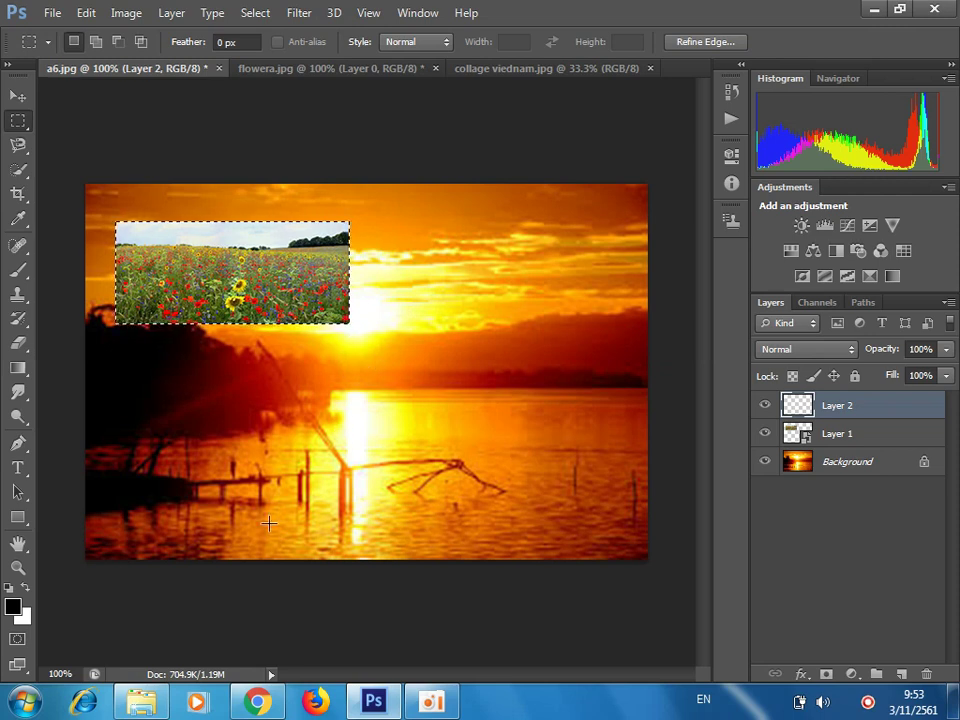
click(24, 620)
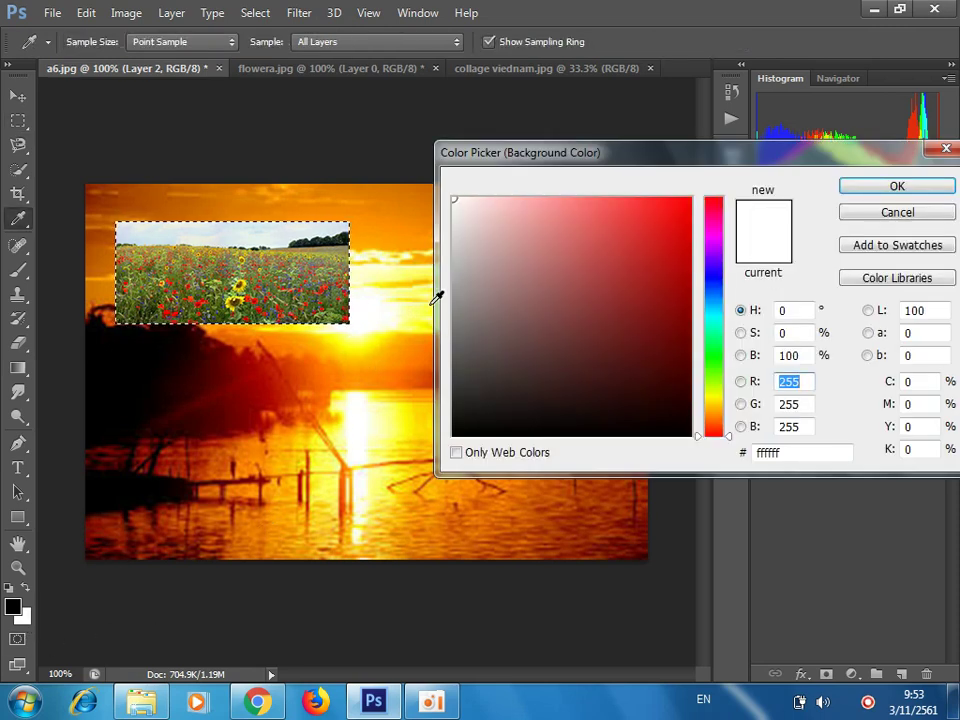
click(896, 187)
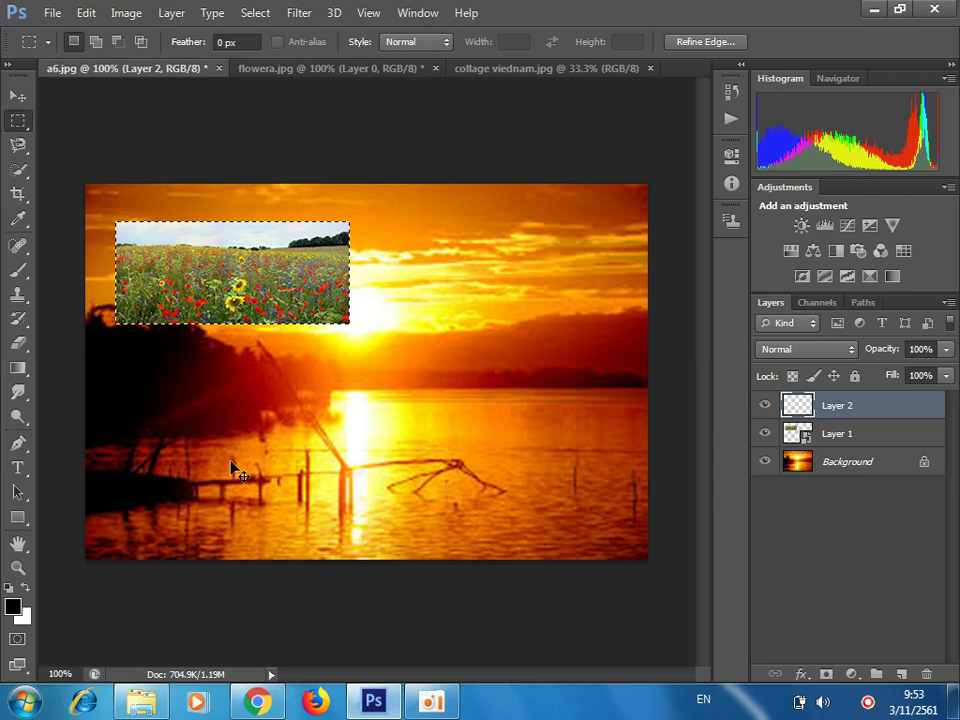
key(ctrl+BackSpace)
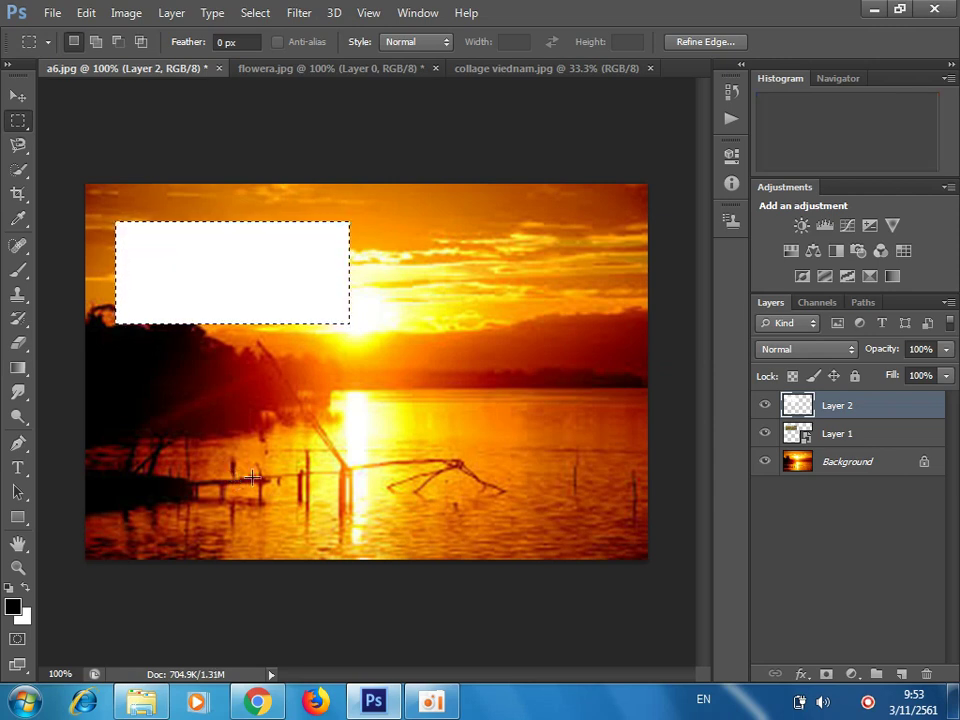
Add Layer 3 and enlarge the selection slightly past the photo, extending it well below
click(901, 674)
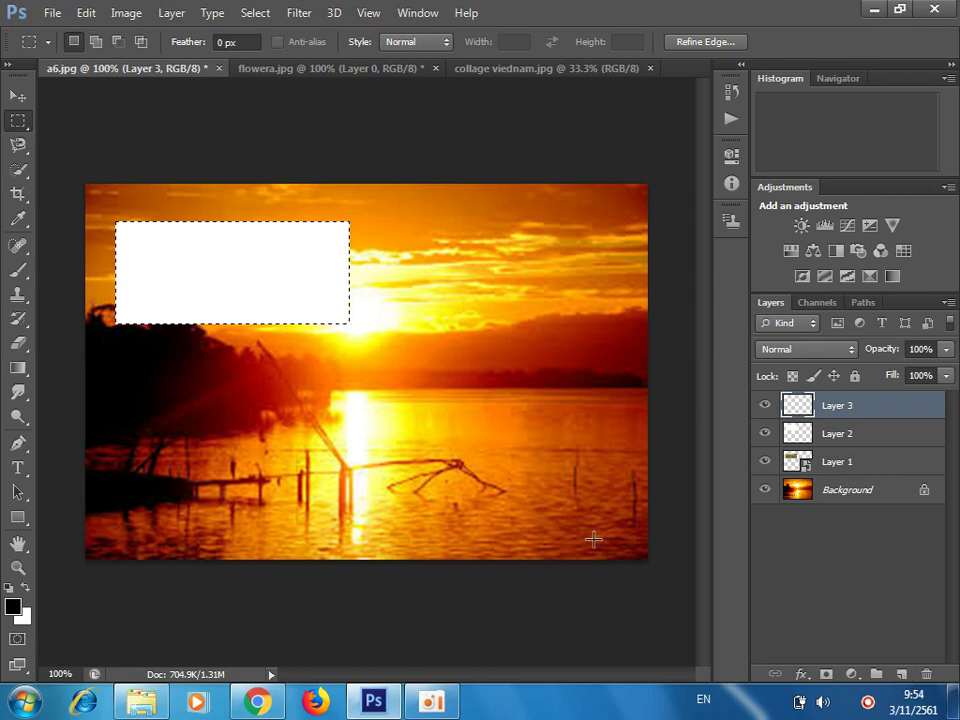
click(262, 14)
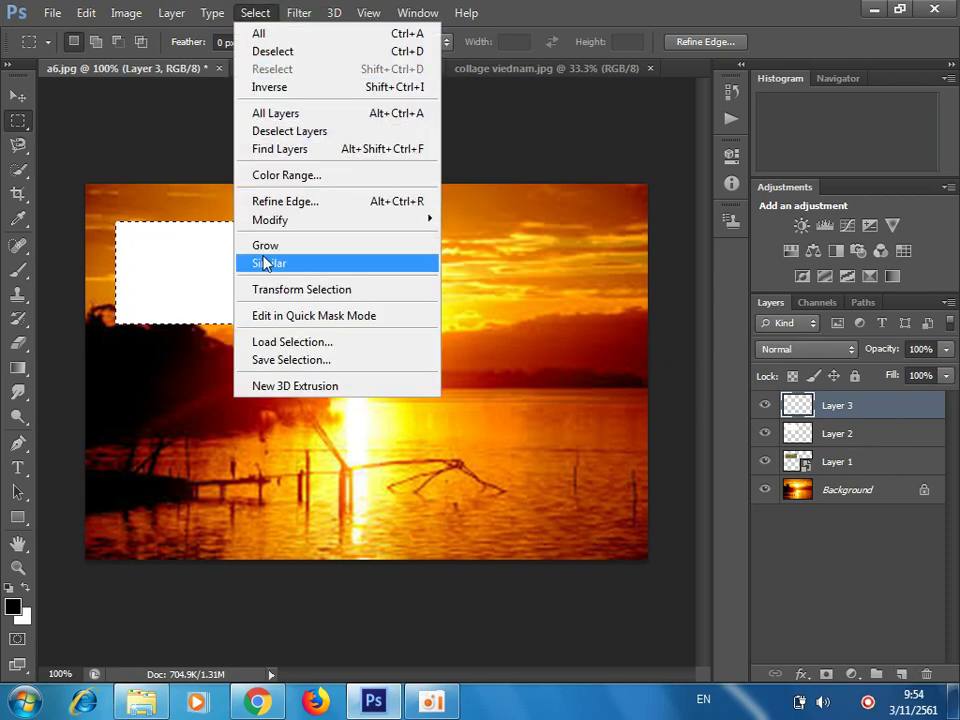
click(279, 292)
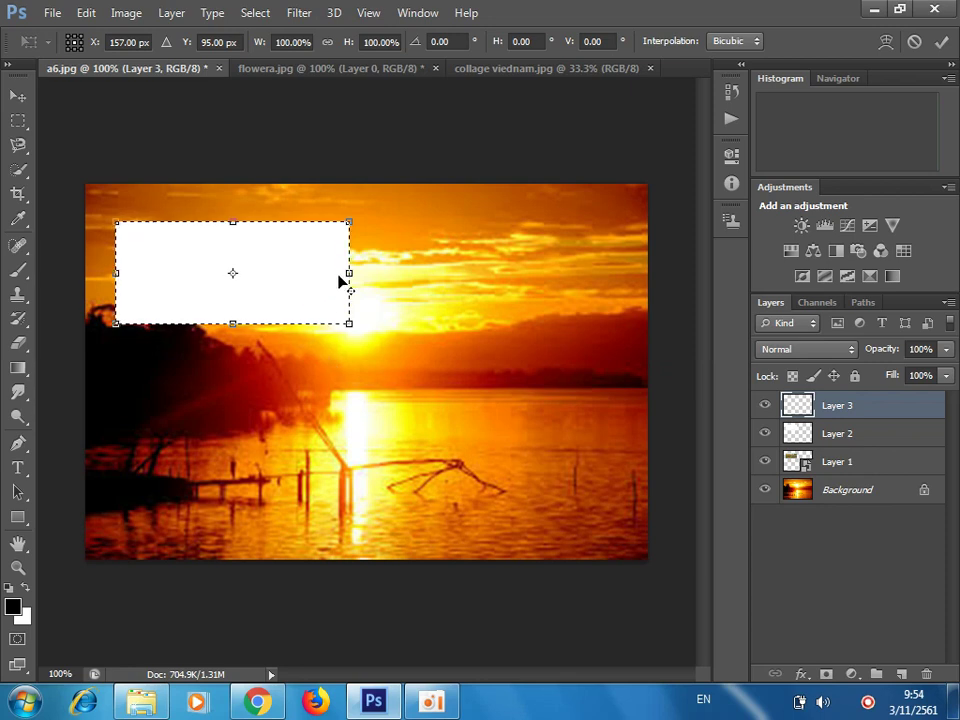
drag(347, 225, 357, 202)
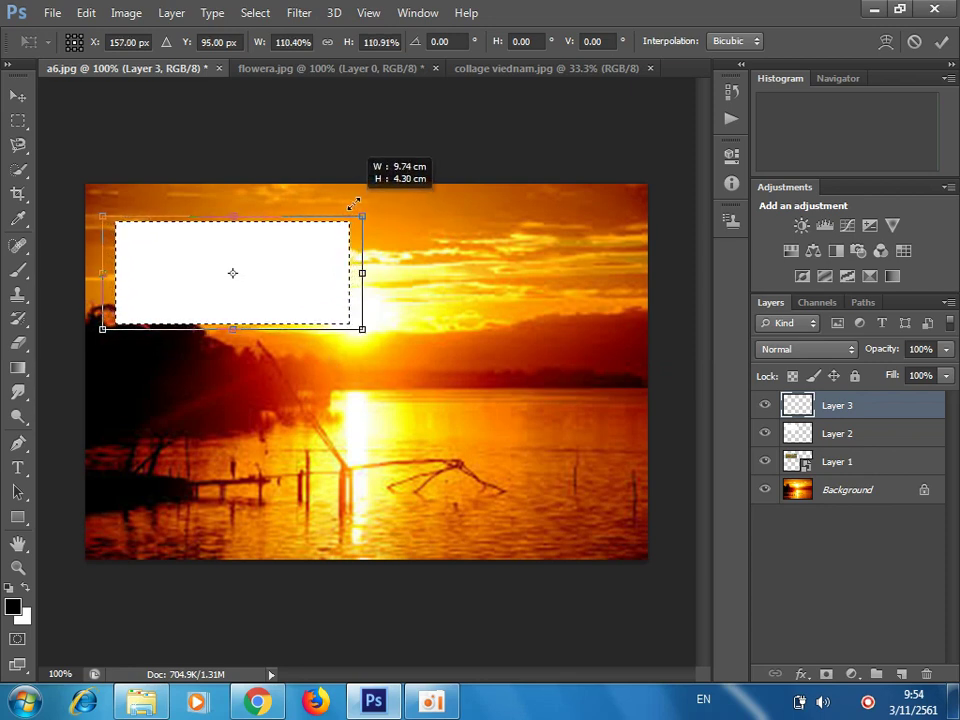
mouse_move(357, 200)
mouse_down()
mouse_move(366, 205)
mouse_move(347, 197)
mouse_move(364, 195)
mouse_move(354, 203)
mouse_up()
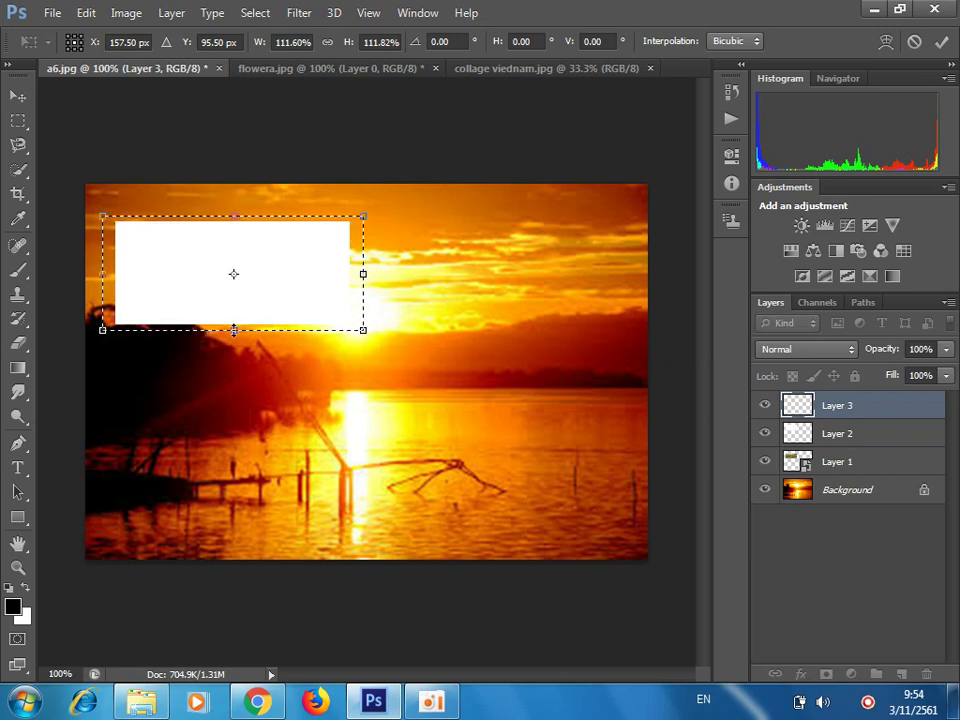
drag(234, 331, 234, 362)
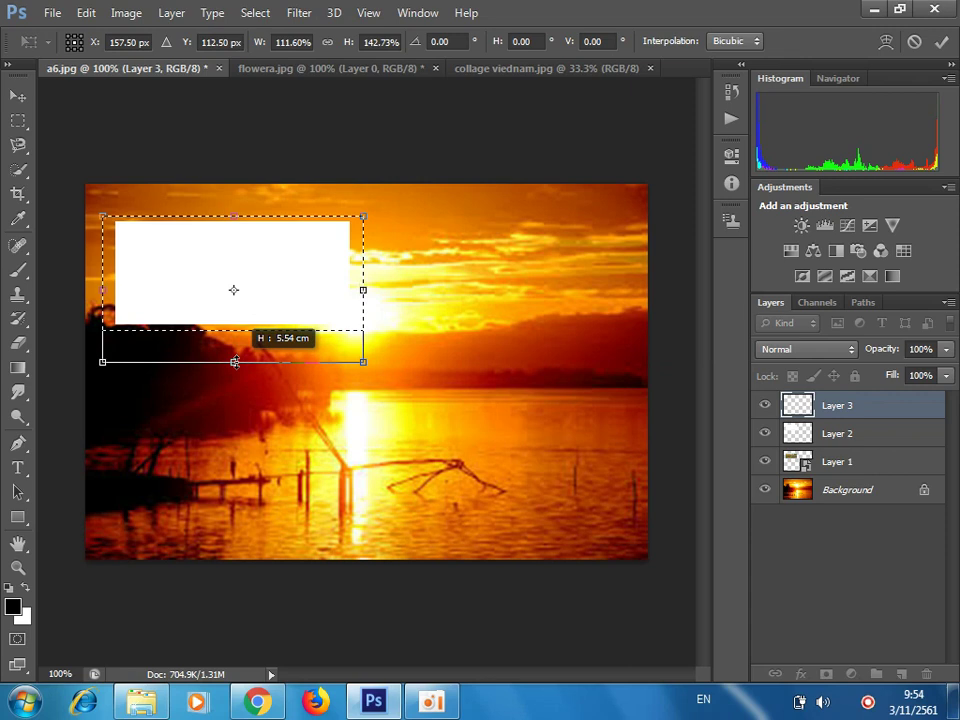
drag(234, 362, 236, 363)
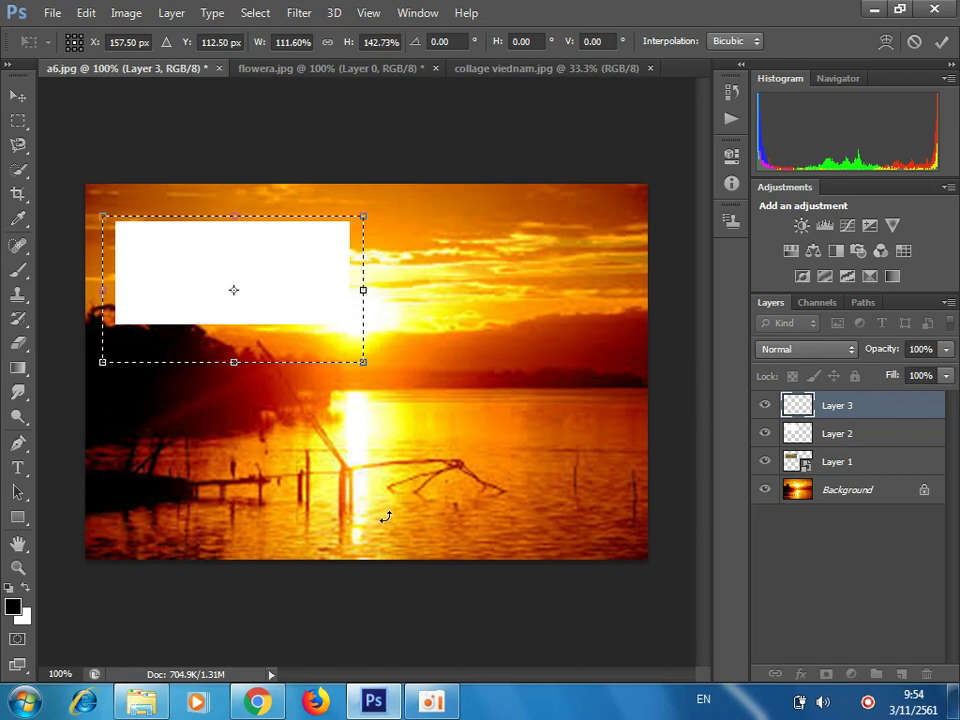
click(945, 42)
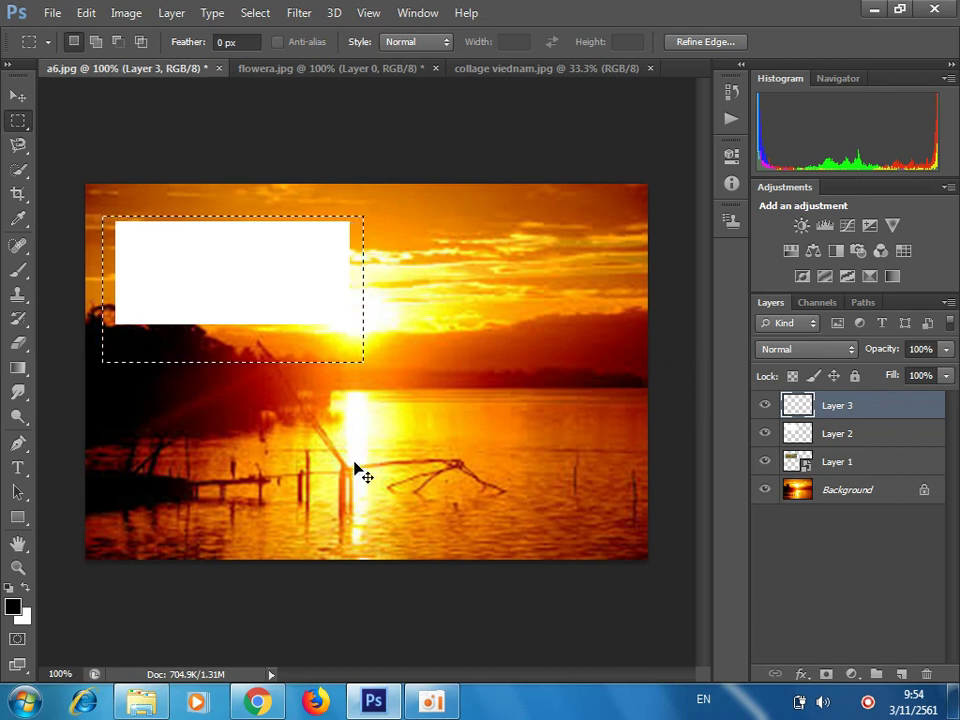
Fill the enlarged selection with white, deselect, duplicate Layer 3, and set the copy's fill to 0%
key(ctrl+BackSpace)
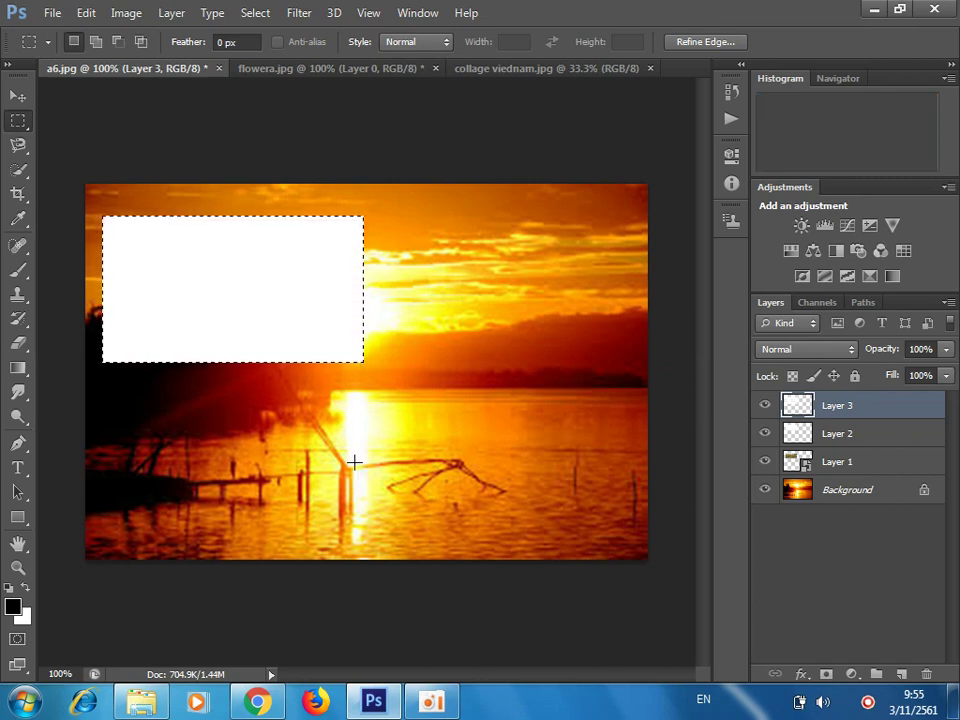
key(ctrl+d)
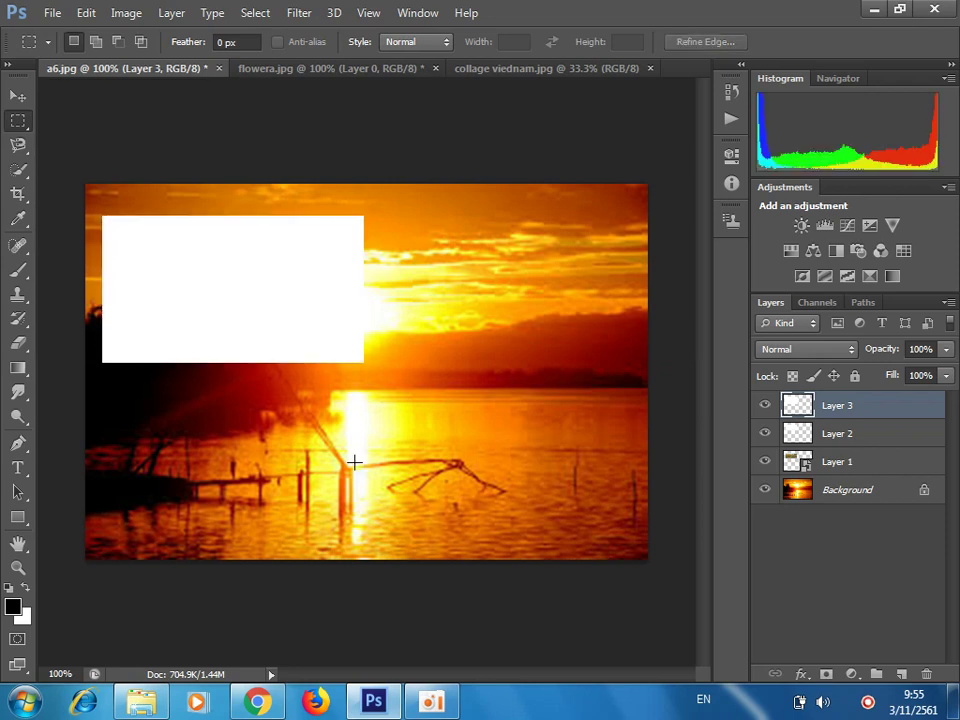
key(ctrl+j)
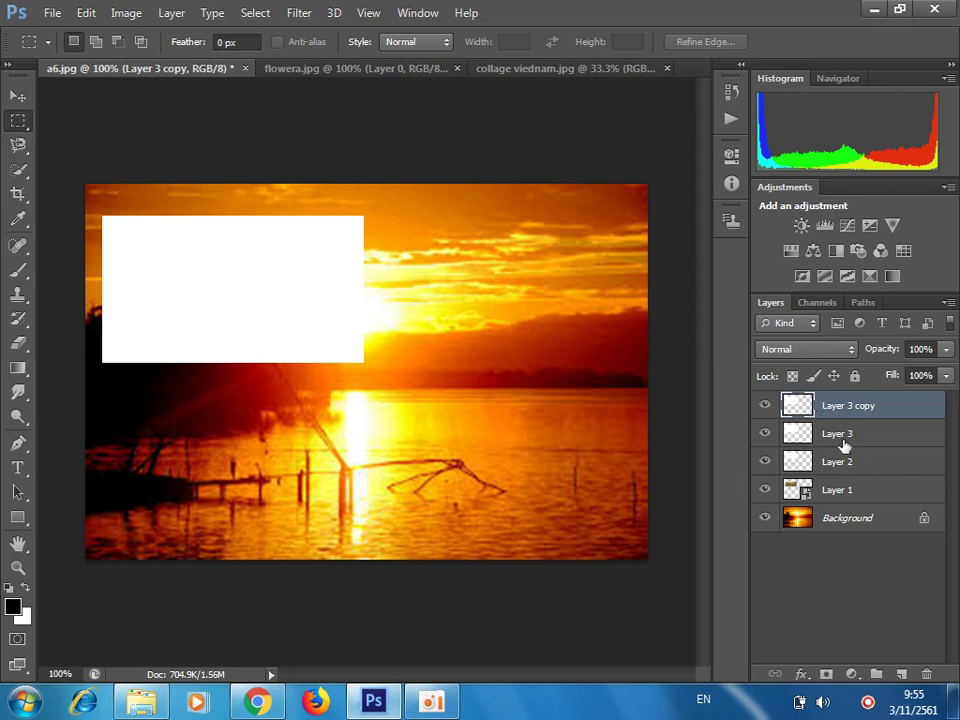
drag(892, 375, 676, 375)
Hide Layer 2, load its shape as a selection, and add an inverted mask to Layer 3
click(764, 465)
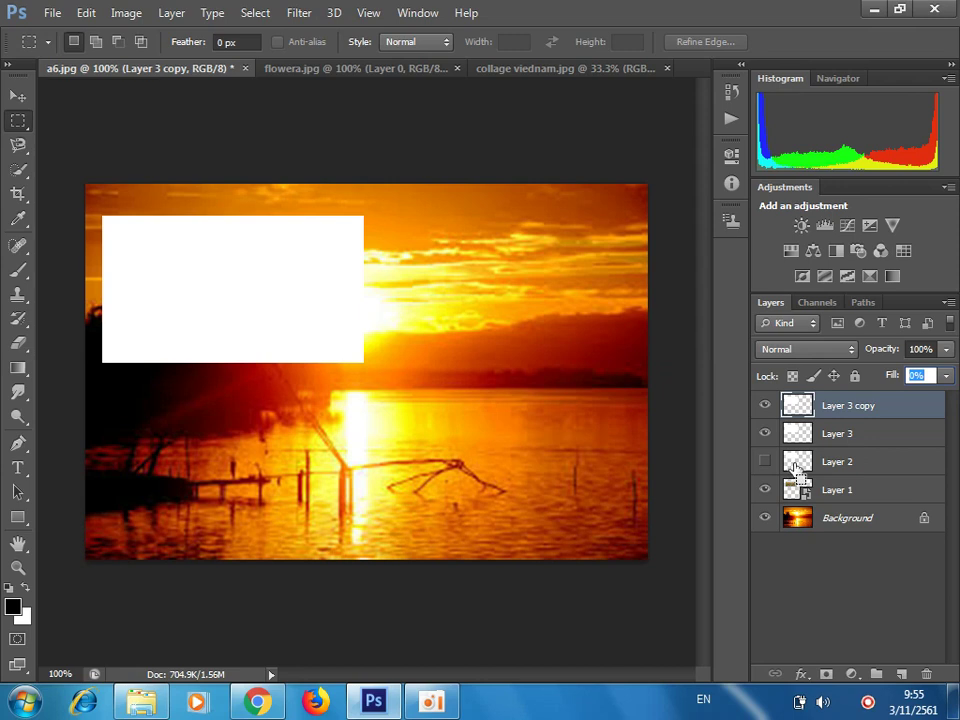
ctrl+click(792, 466)
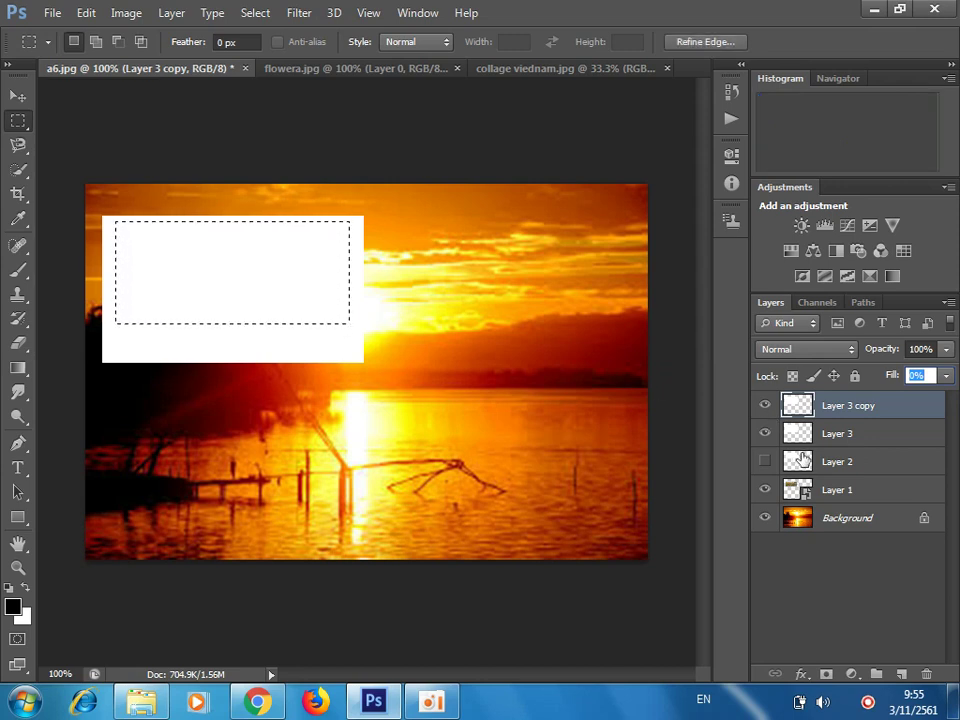
click(800, 437)
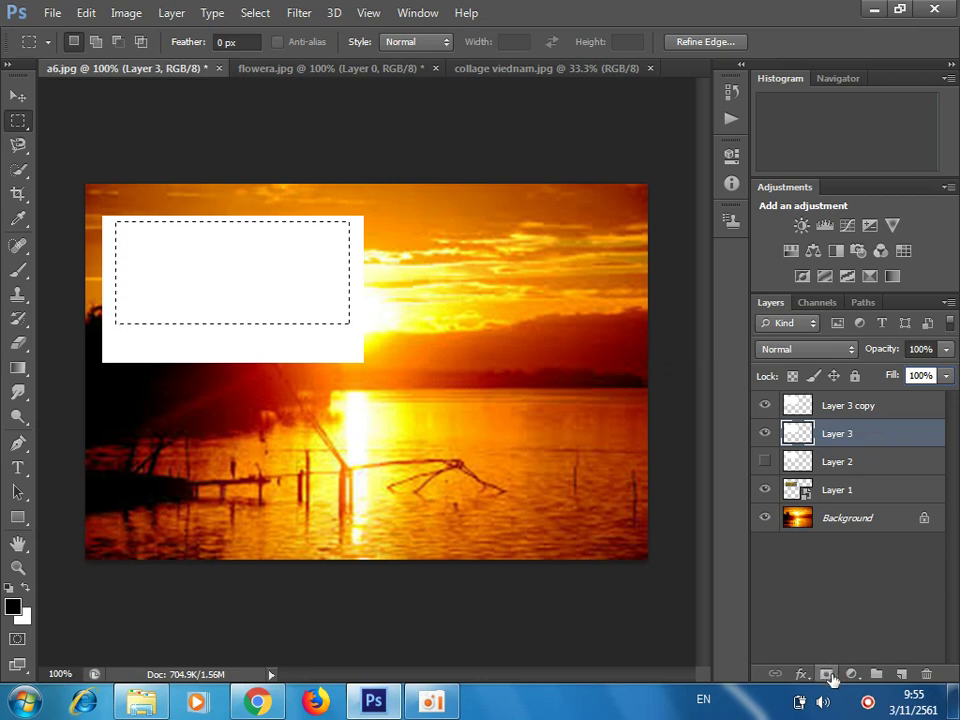
click(827, 676)
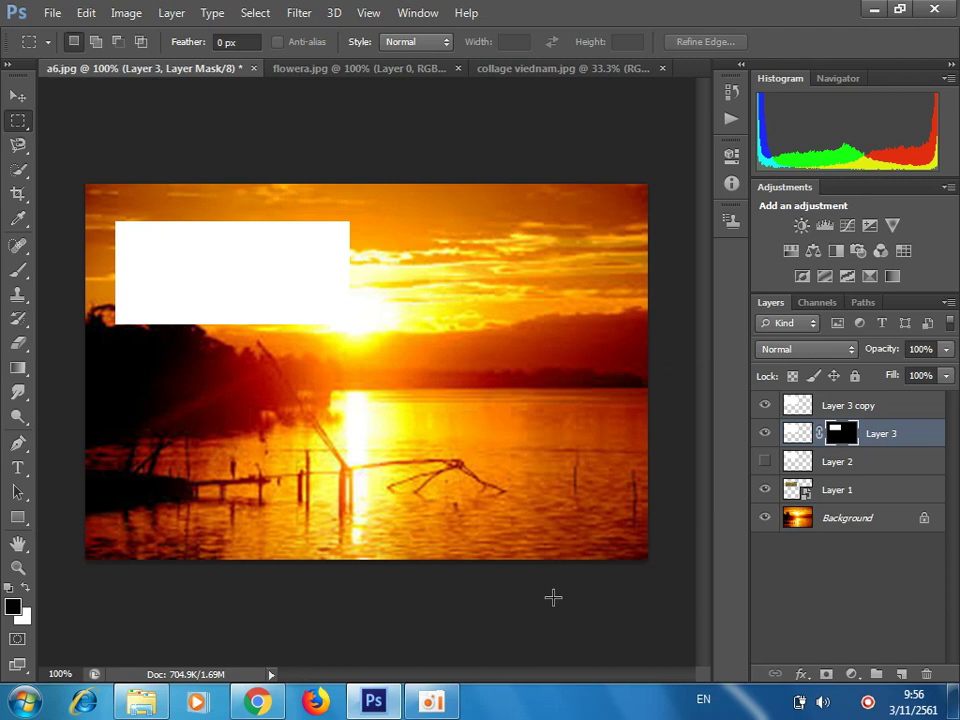
key(ctrl+i)
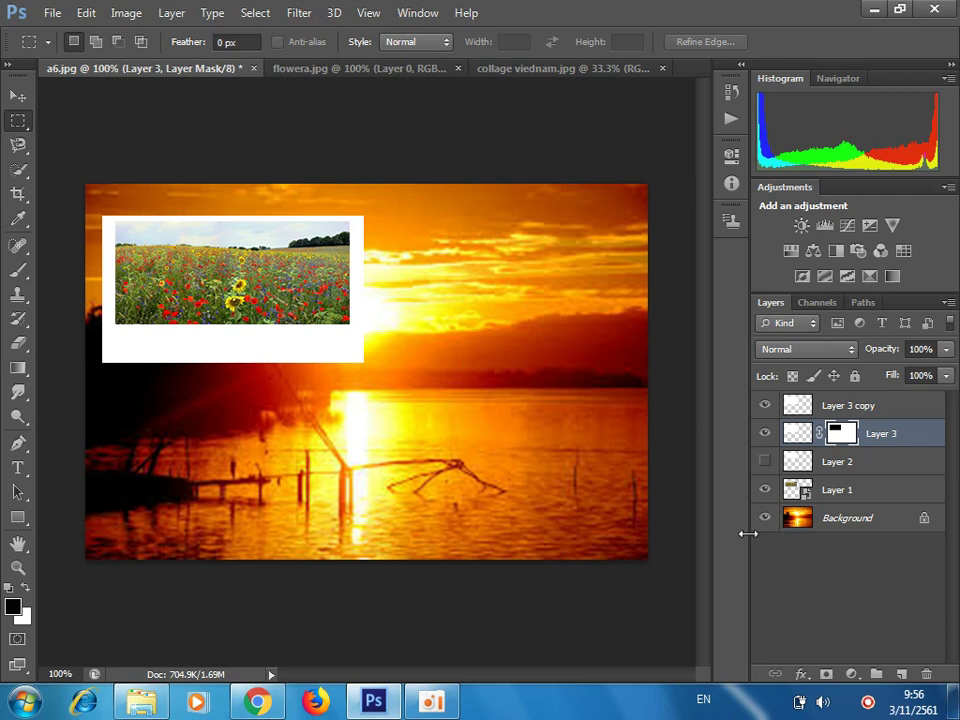
click(903, 676)
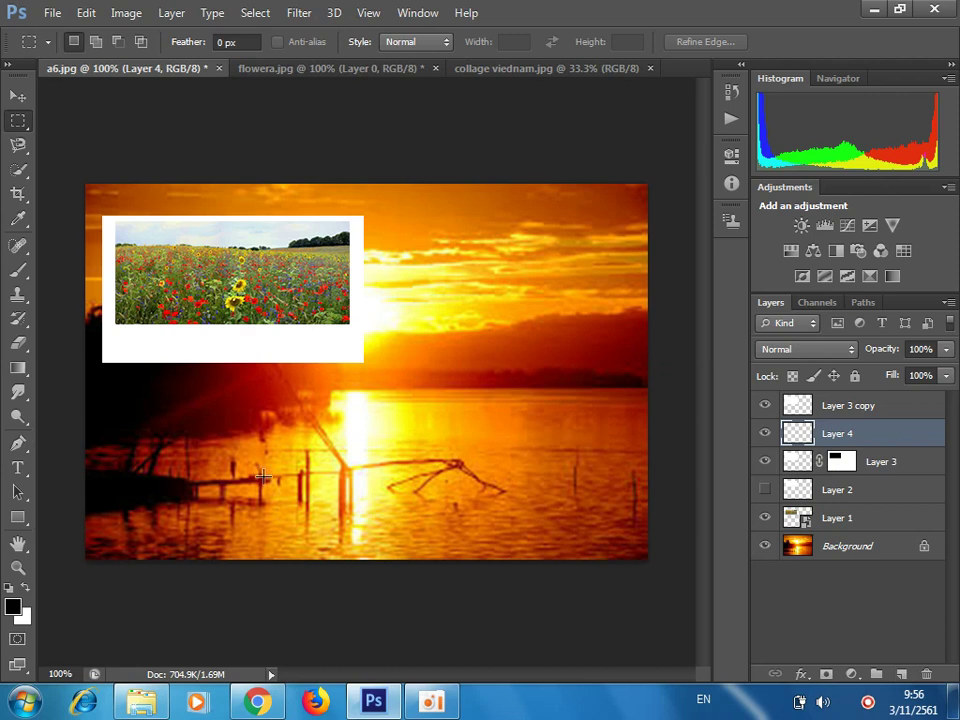
Set the Type tool to left alignment with a bright orange (f75e2e) text colour
click(18, 467)
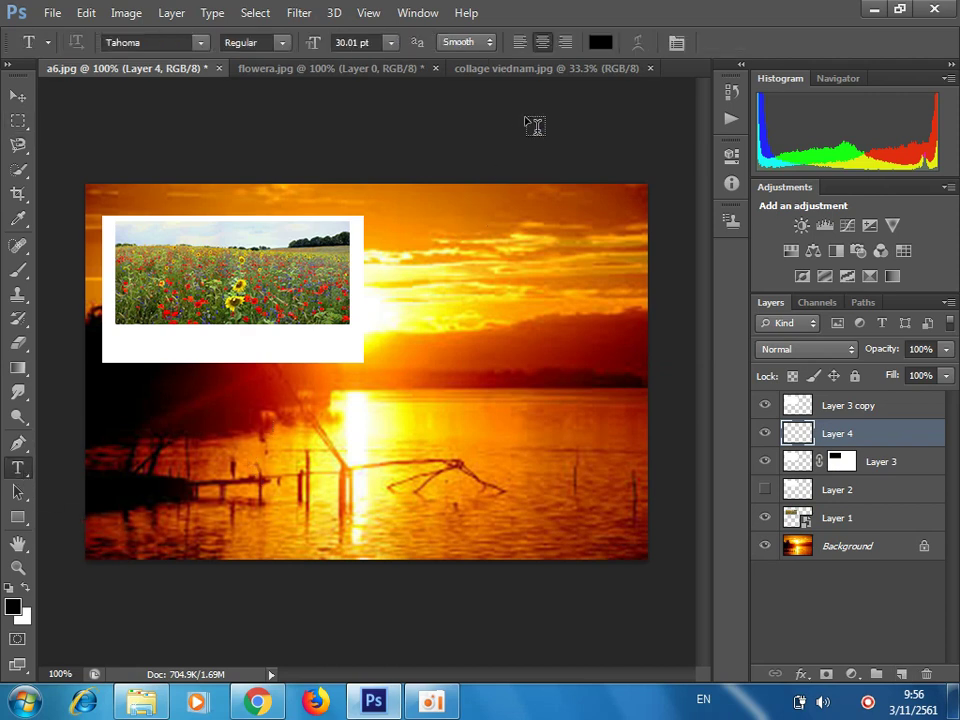
click(515, 45)
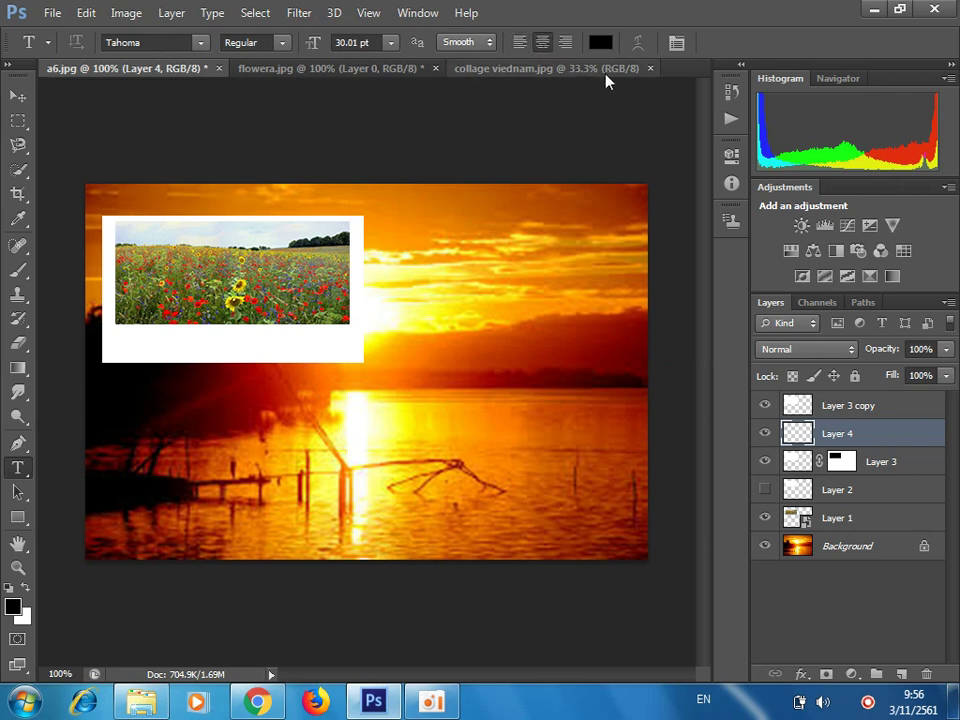
click(602, 44)
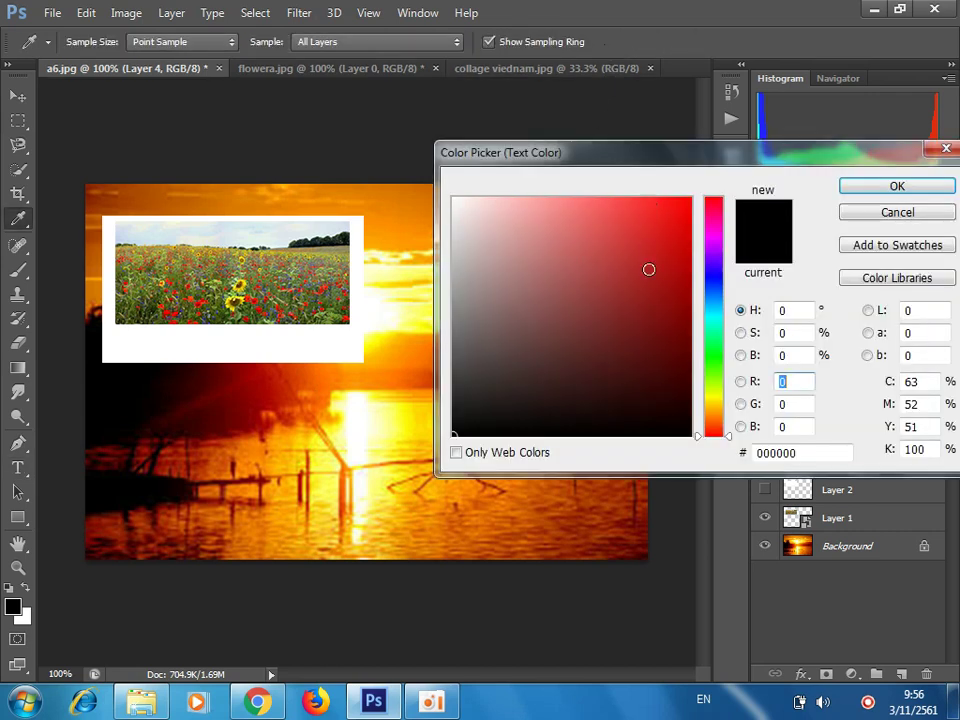
click(720, 368)
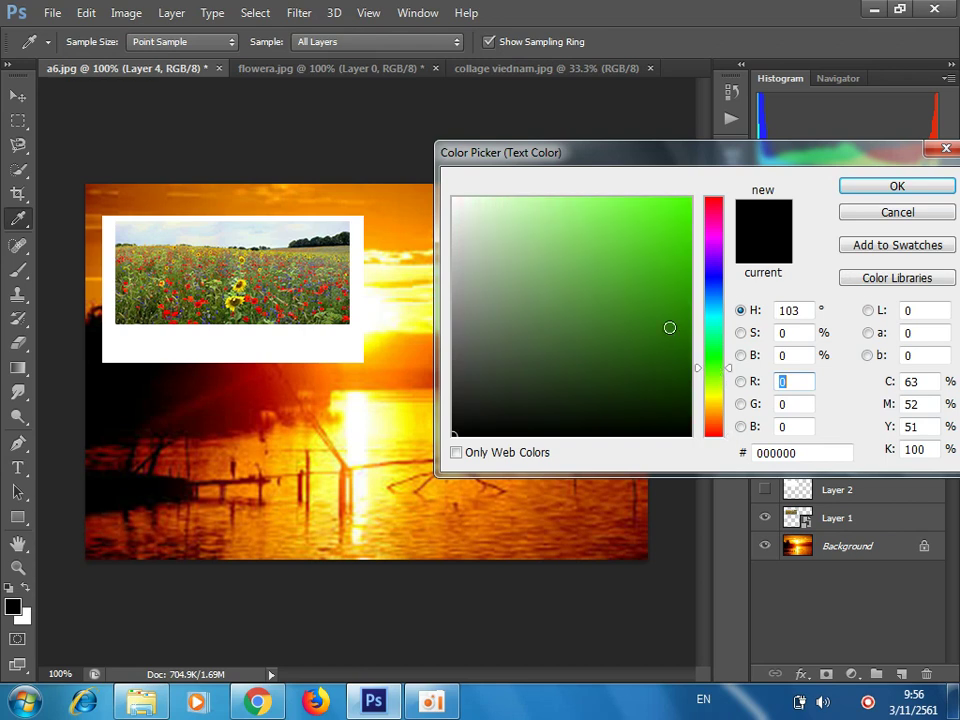
click(665, 297)
click(618, 256)
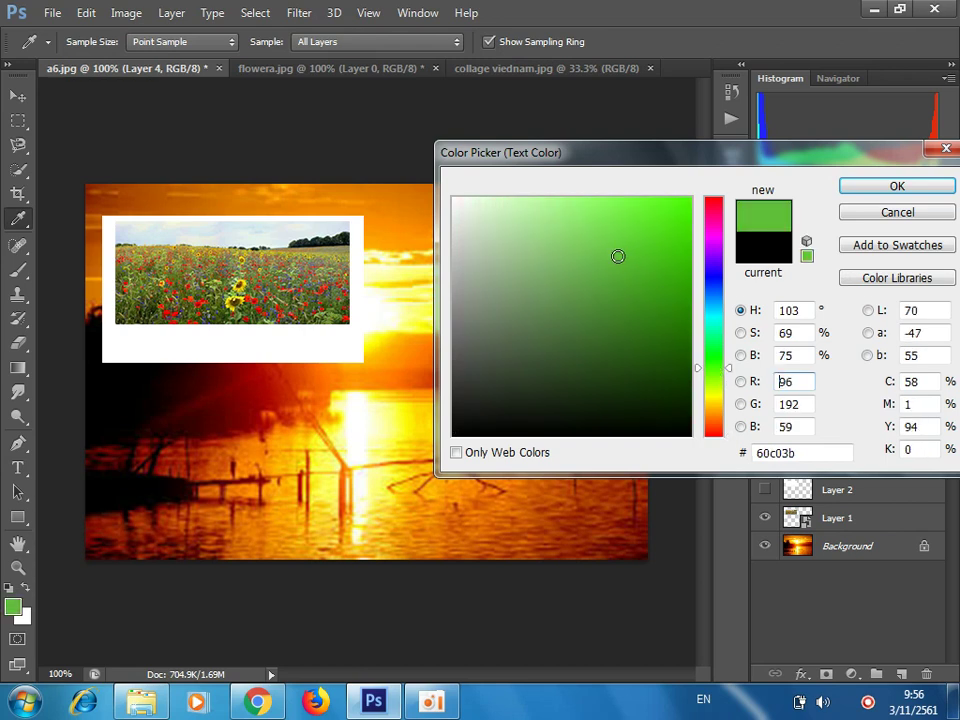
click(576, 226)
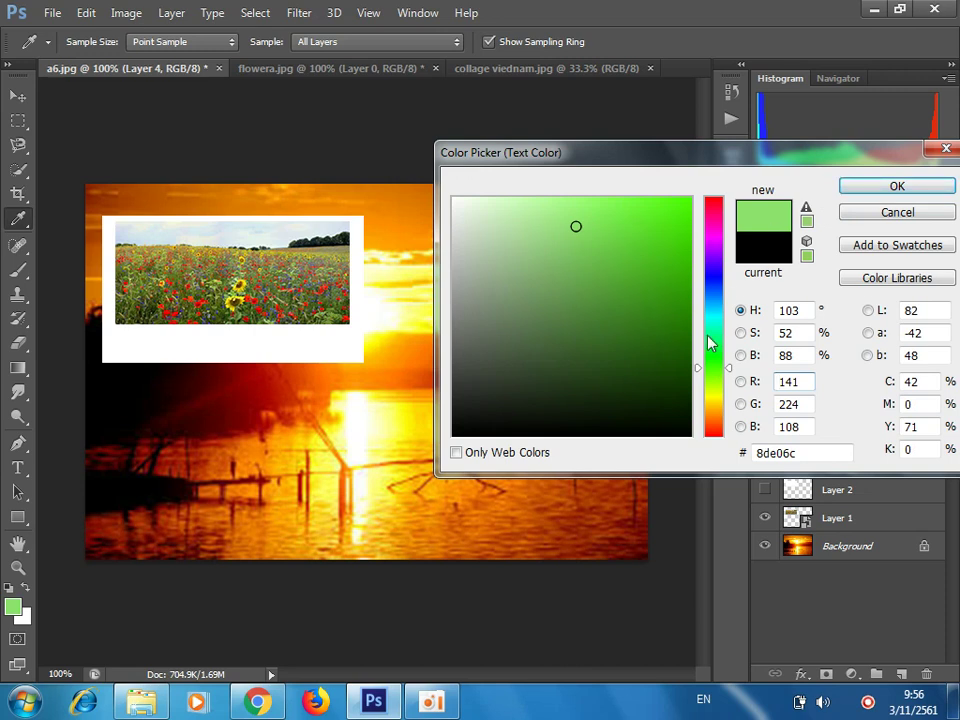
click(713, 423)
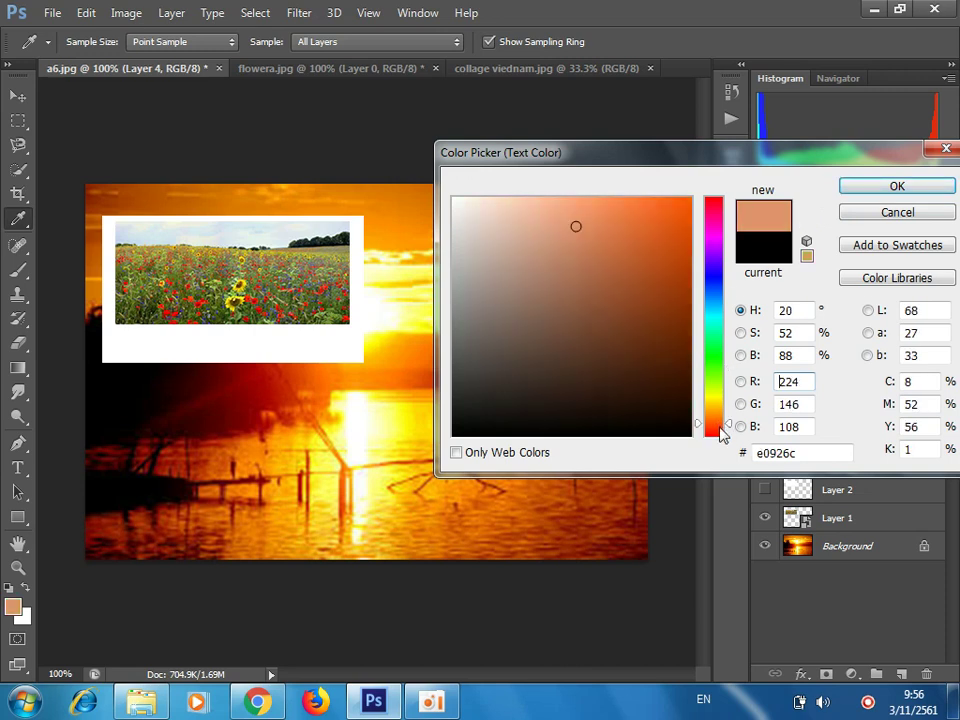
click(713, 427)
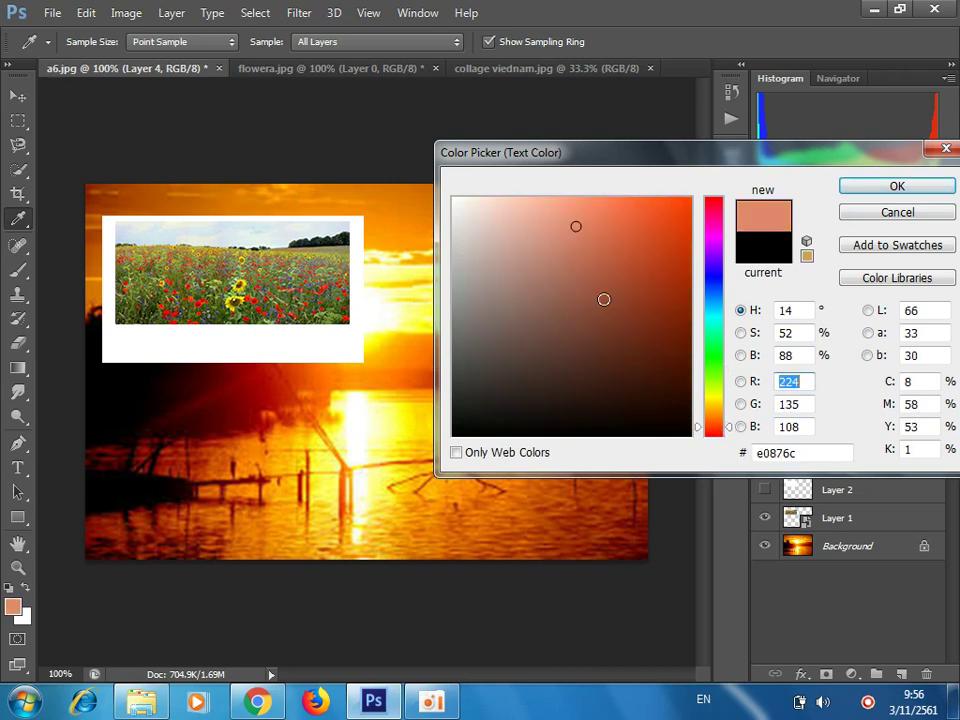
click(679, 293)
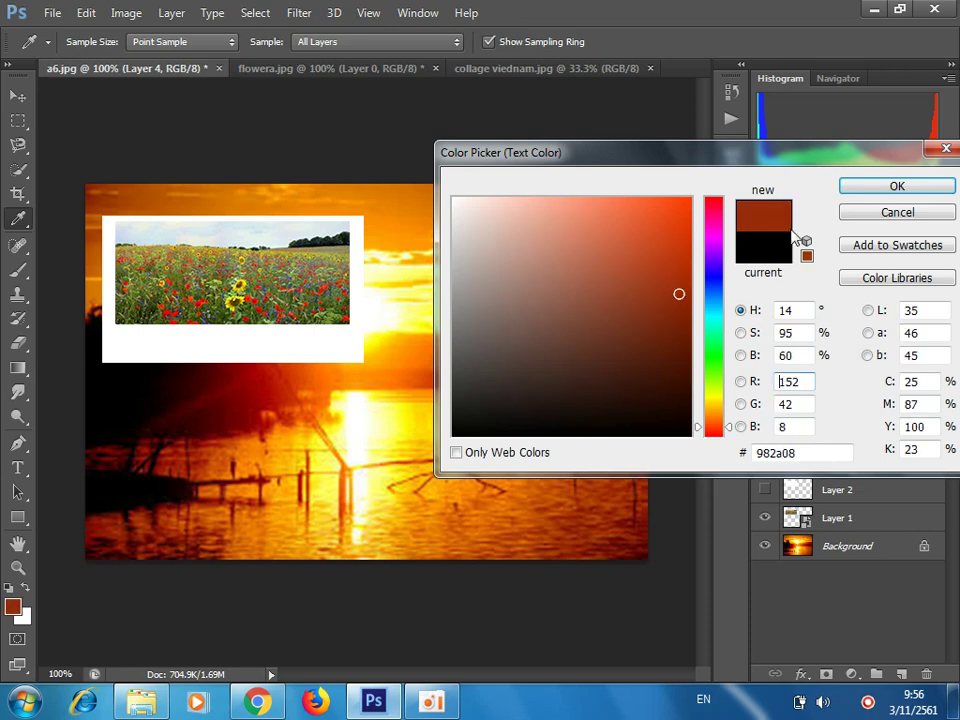
click(646, 204)
click(890, 187)
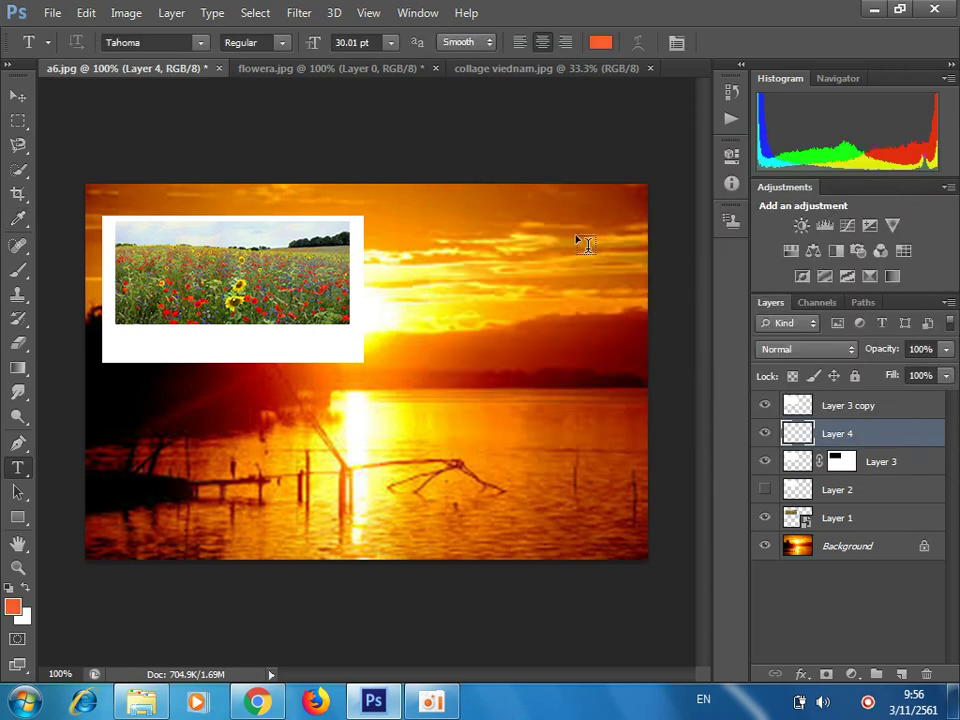
Type the Thai caption ทุ่งดอกไม้ in orange Tahoma under the white-framed flower photo and commit it
click(200, 44)
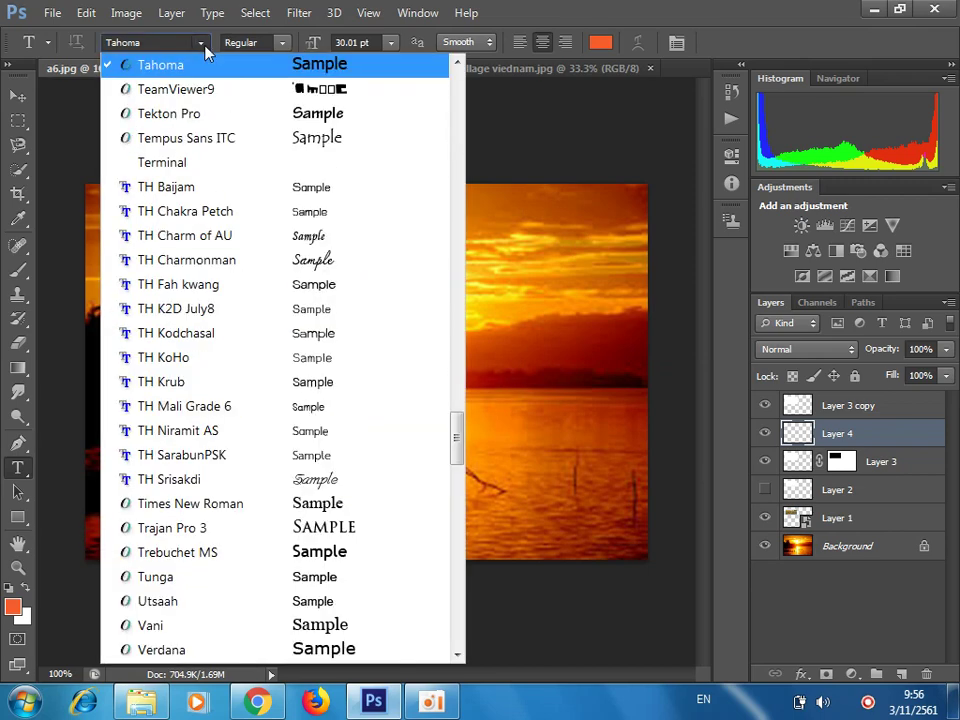
click(202, 44)
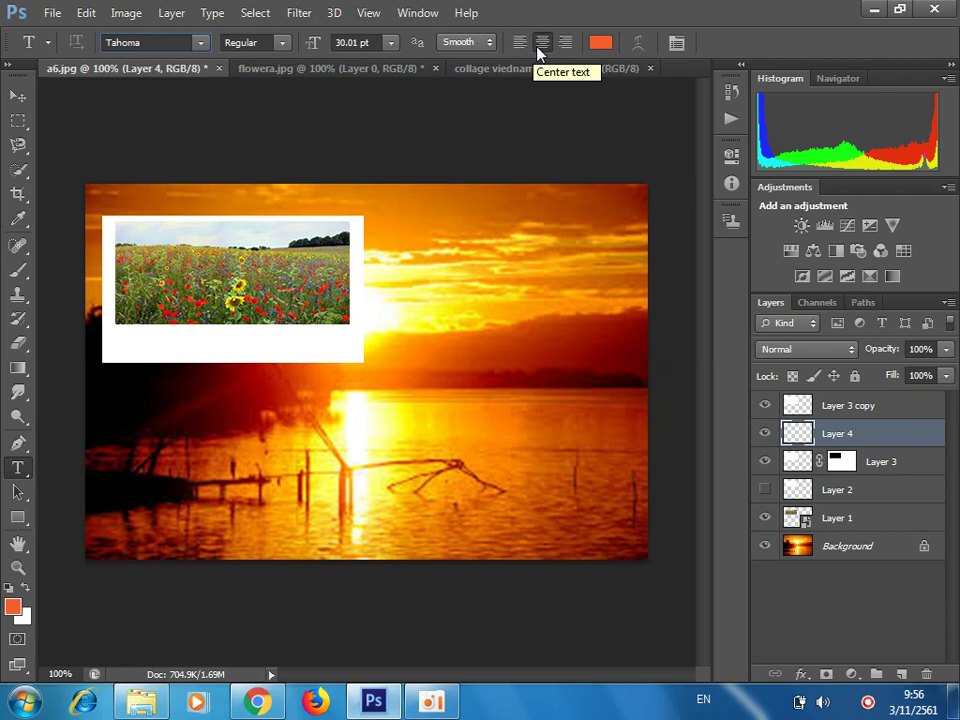
click(228, 355)
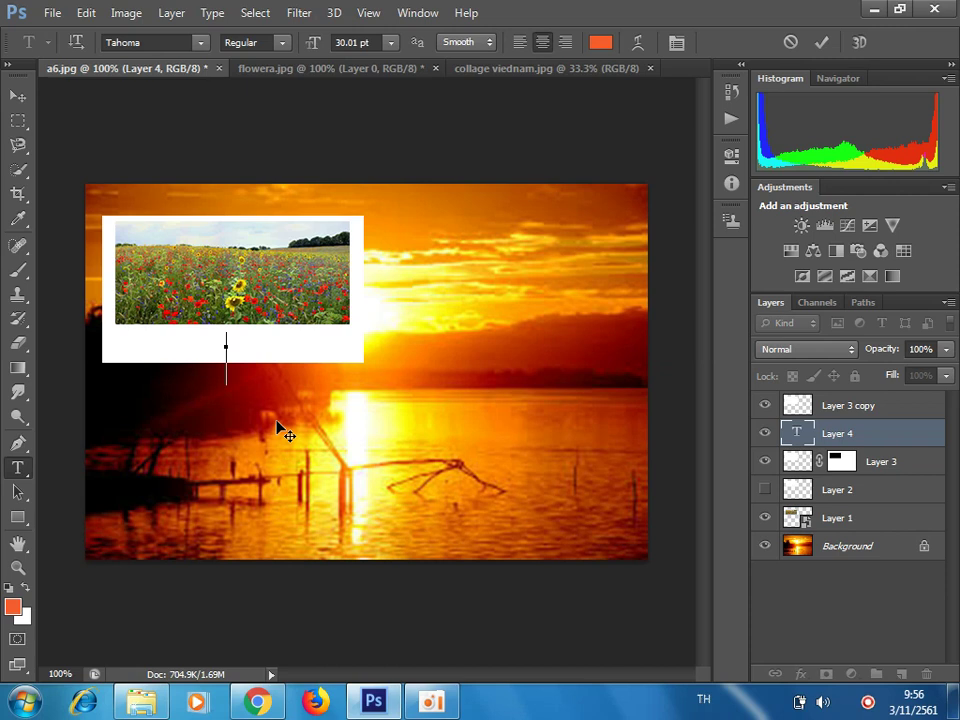
text(10)
text(่งดอกไ)
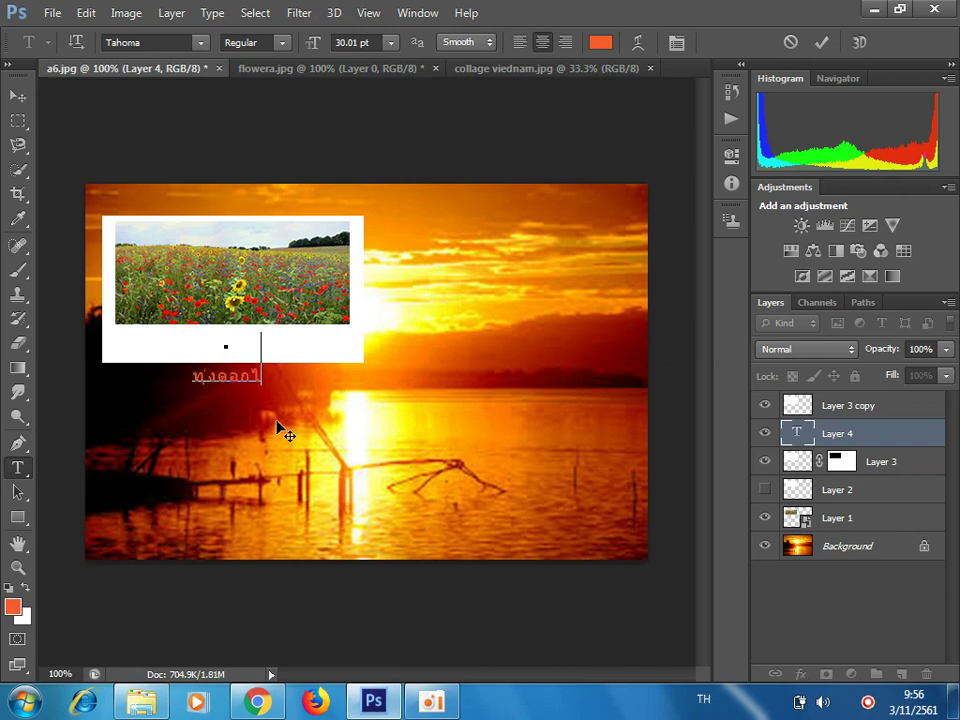
text(ม้)
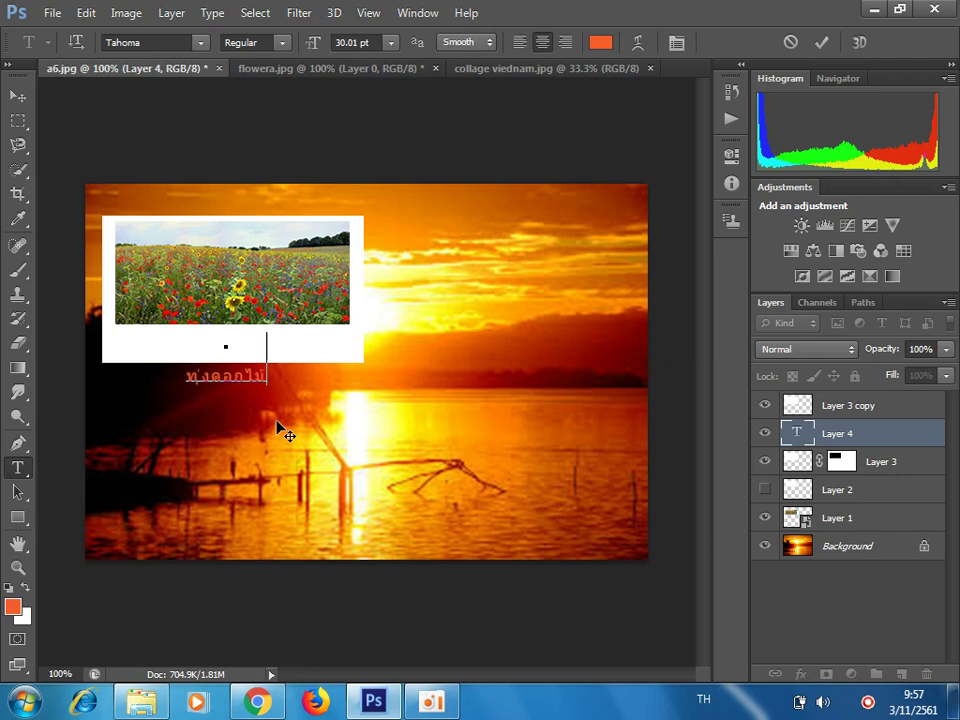
click(821, 42)
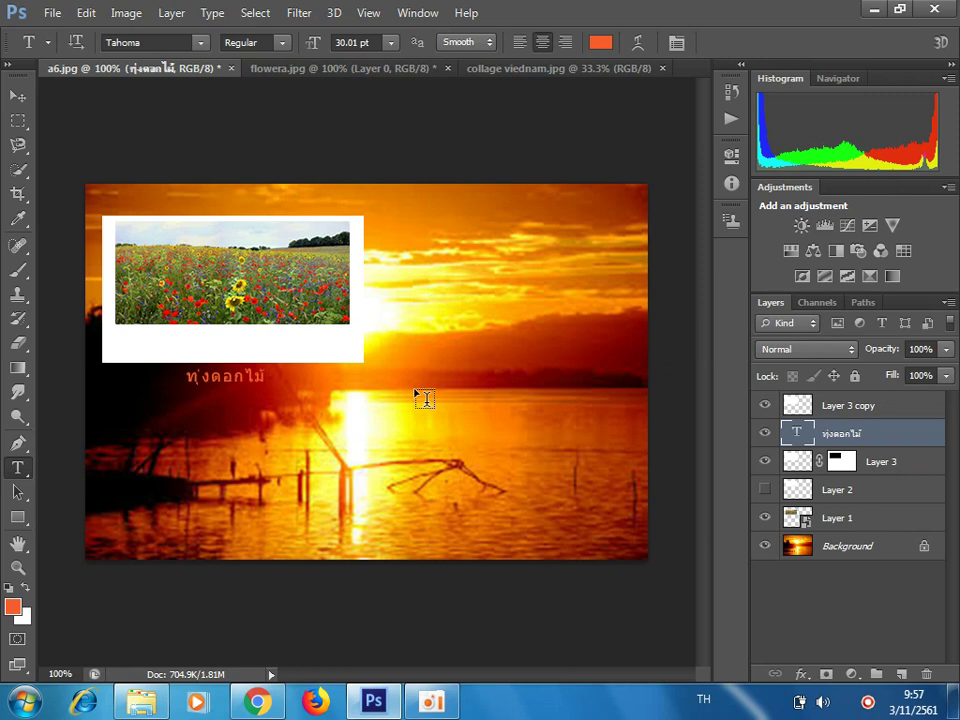
key(ctrl+t)
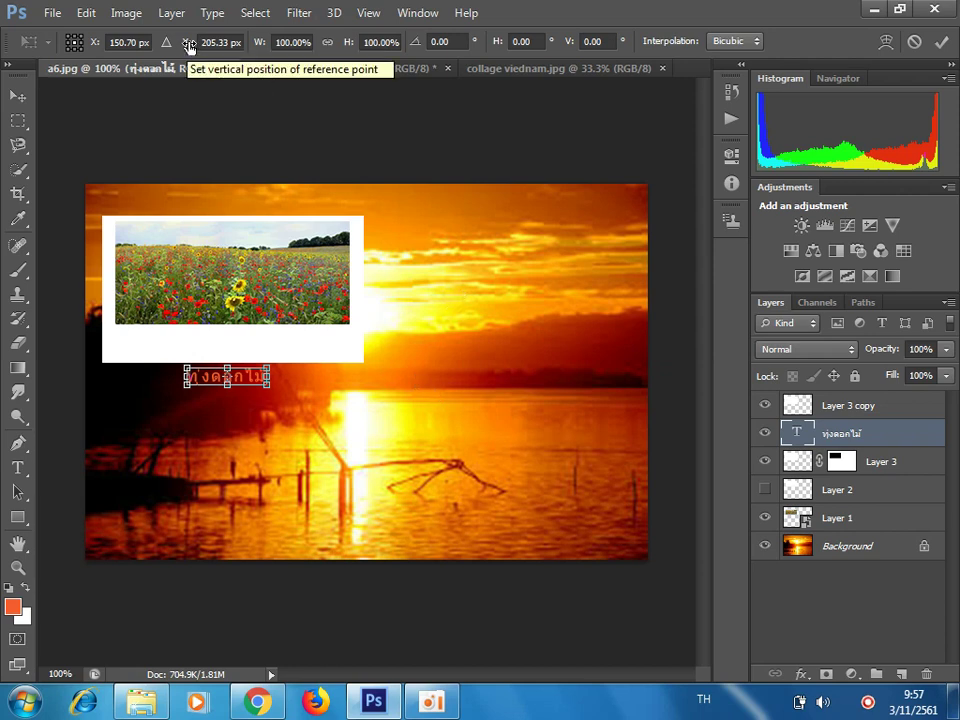
Move the caption up into the frame's bottom margin, then widen it and make it taller
drag(189, 45, 158, 46)
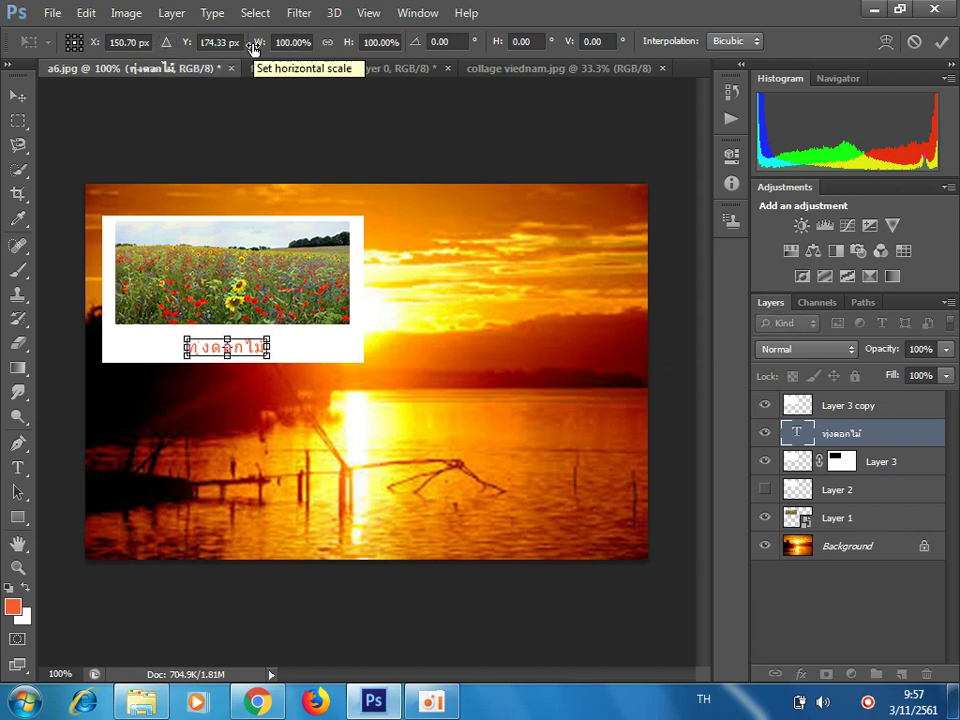
drag(259, 47, 421, 50)
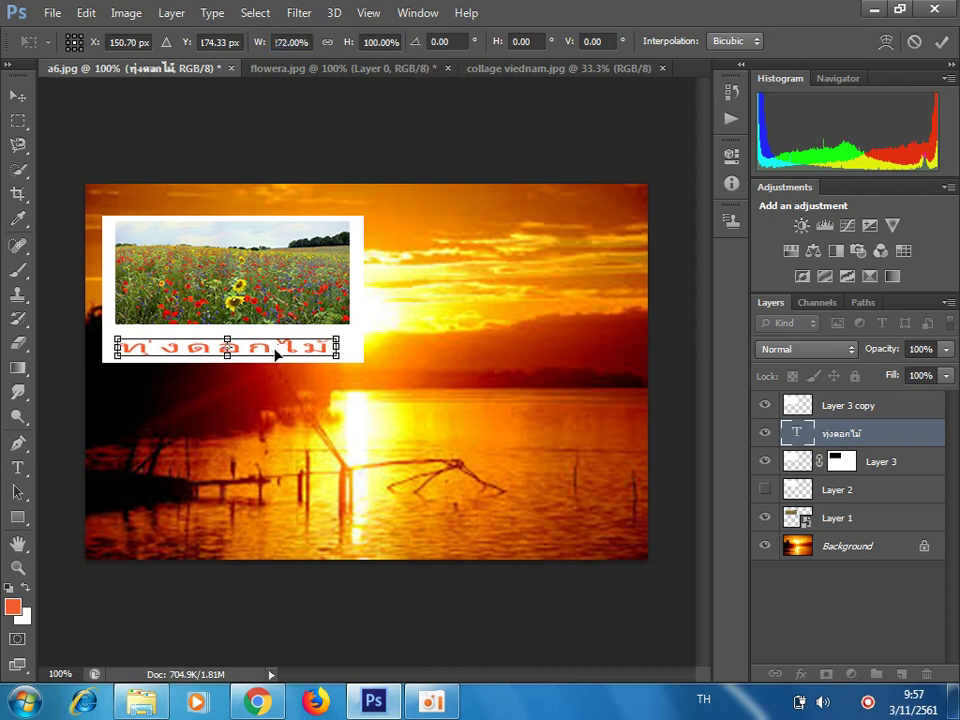
drag(274, 354, 281, 355)
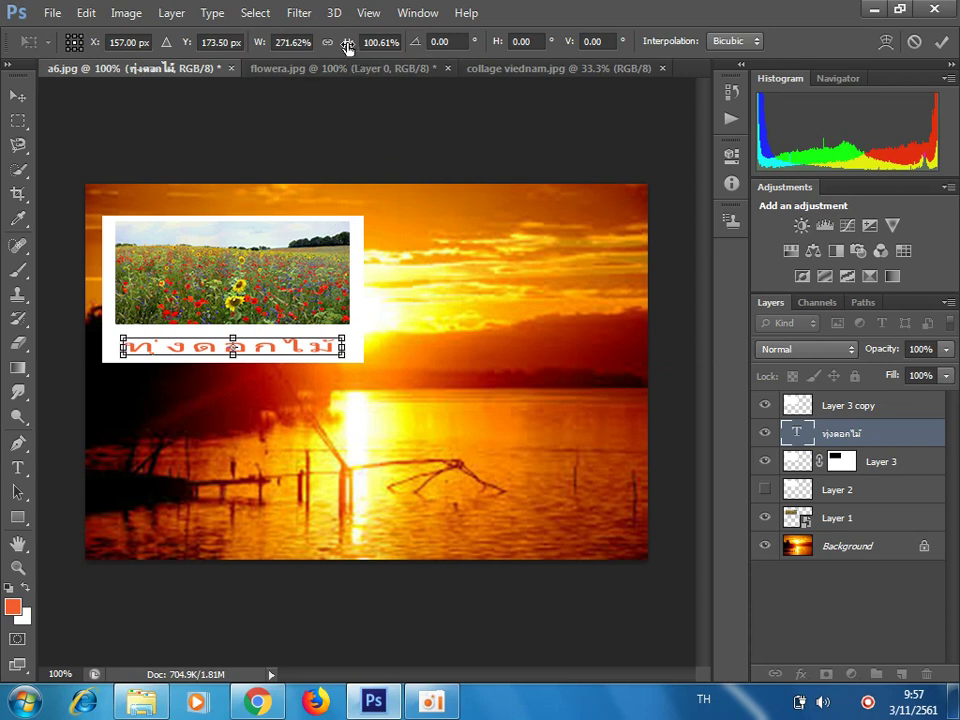
drag(347, 47, 383, 45)
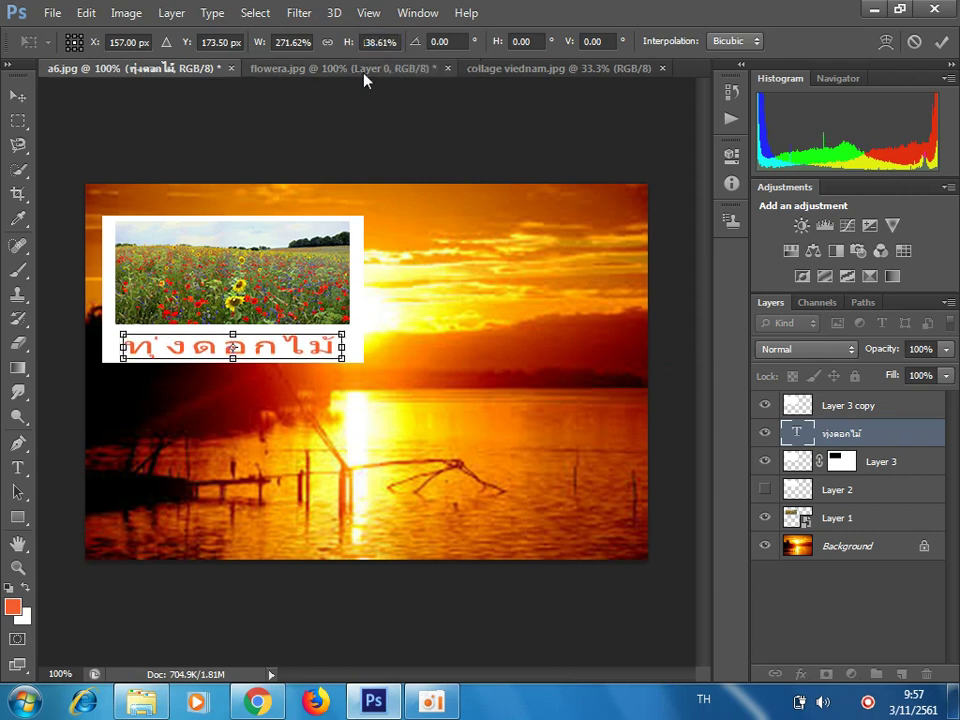
key(Return)
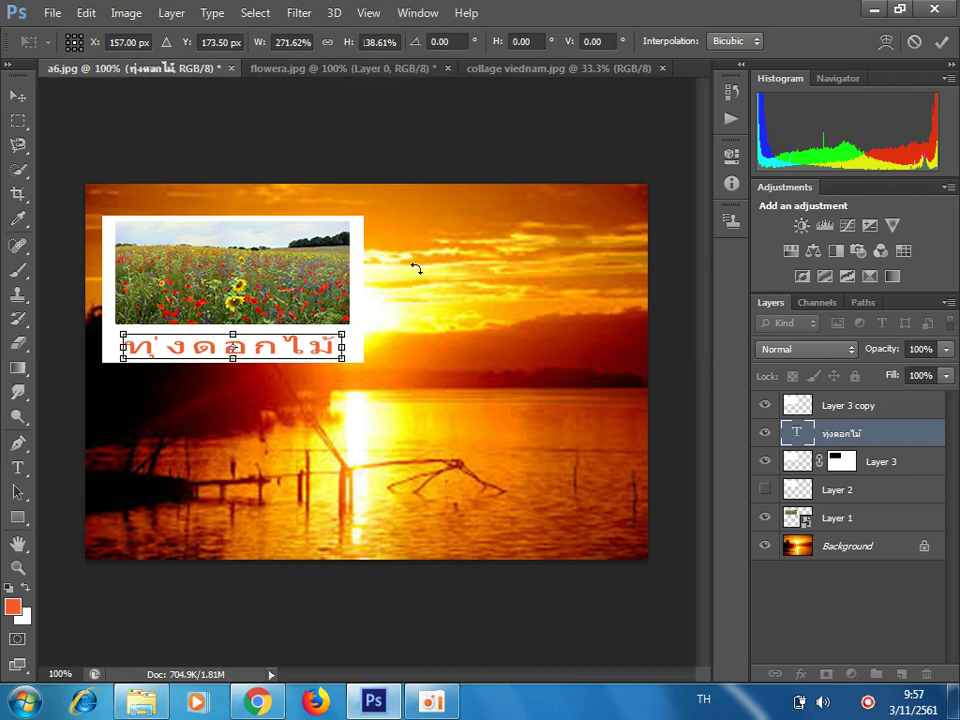
click(941, 42)
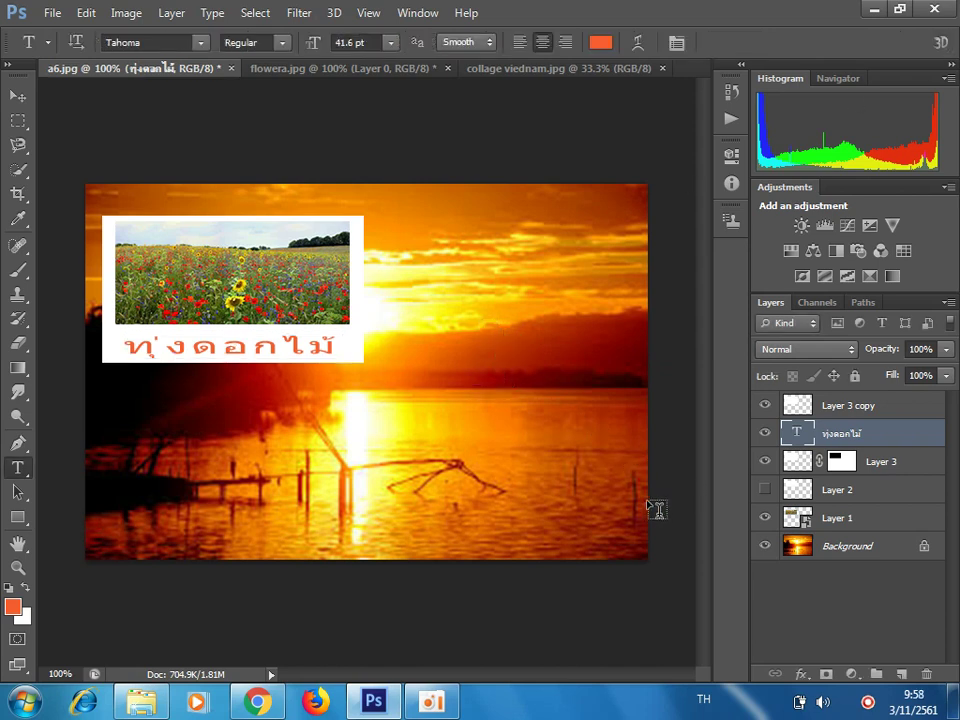
Select the layer range from Layer 1 through Layer 3 copy
click(858, 522)
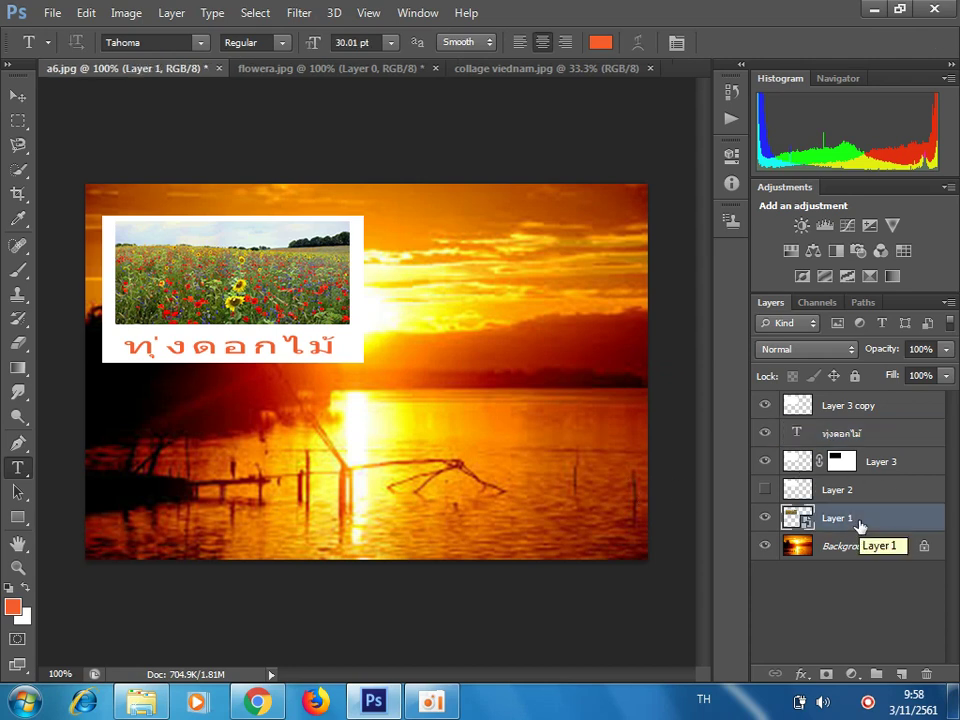
shift+click(864, 410)
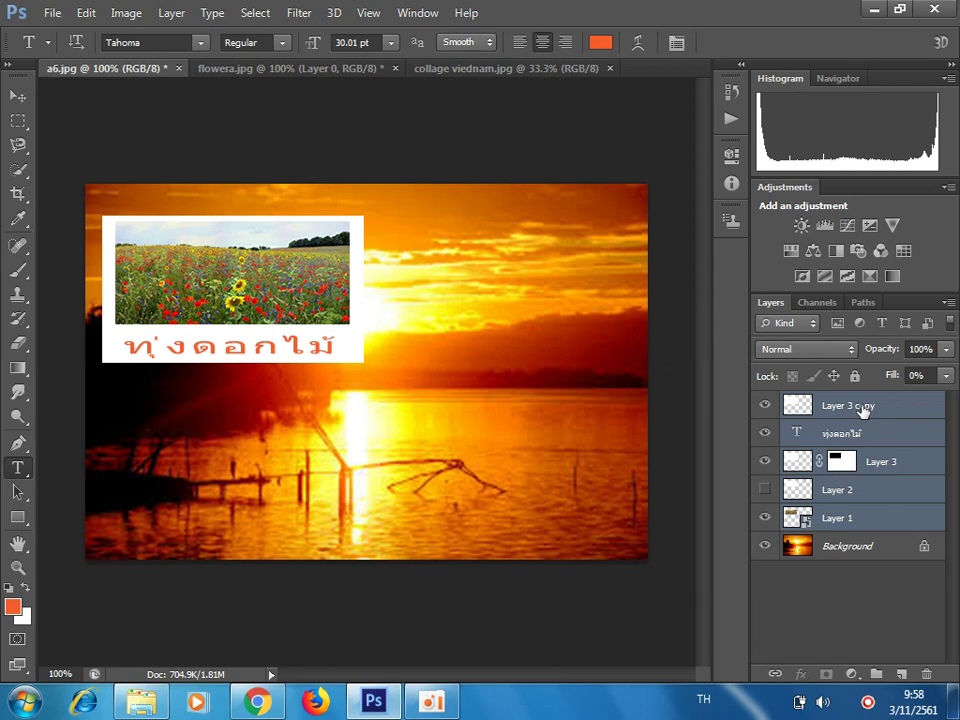
Group the framed photo and caption layers into Group 1, then switch to collage viednam.jpg
key(ctrl+g)
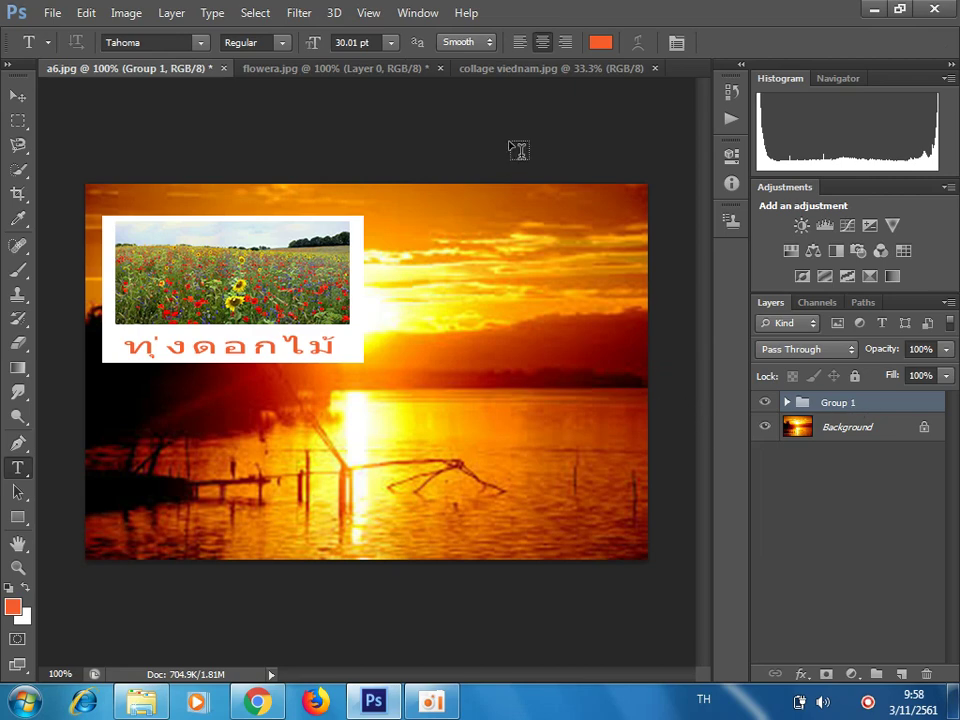
click(514, 68)
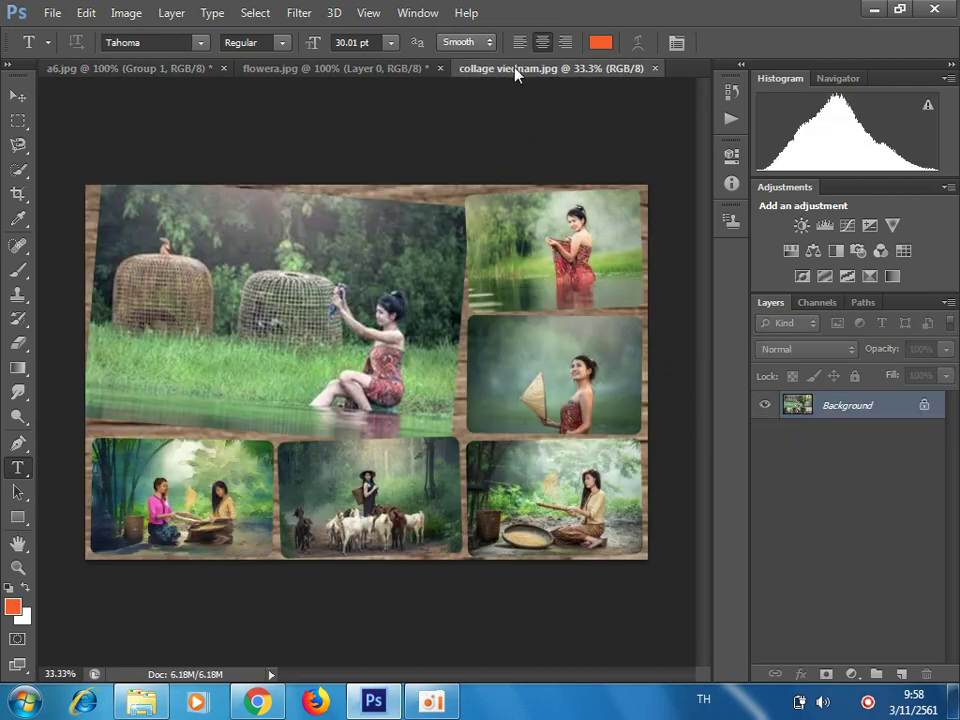
Resize collage viednam.jpg to 250 pixels wide (250 × 167) with constrained proportions
click(128, 13)
mouse_move(154, 61)
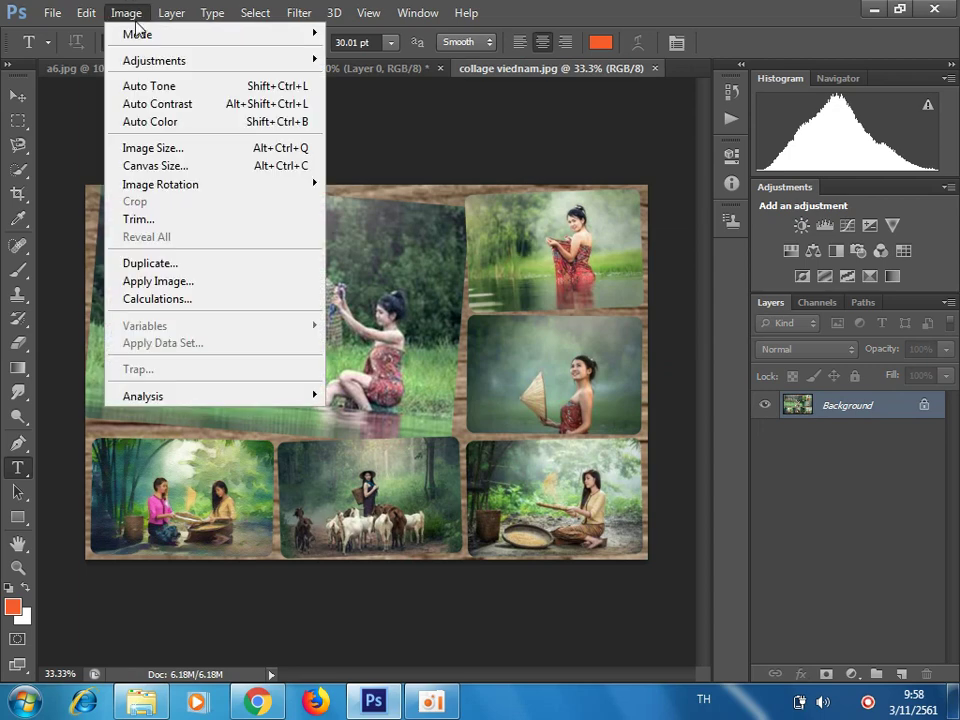
click(160, 148)
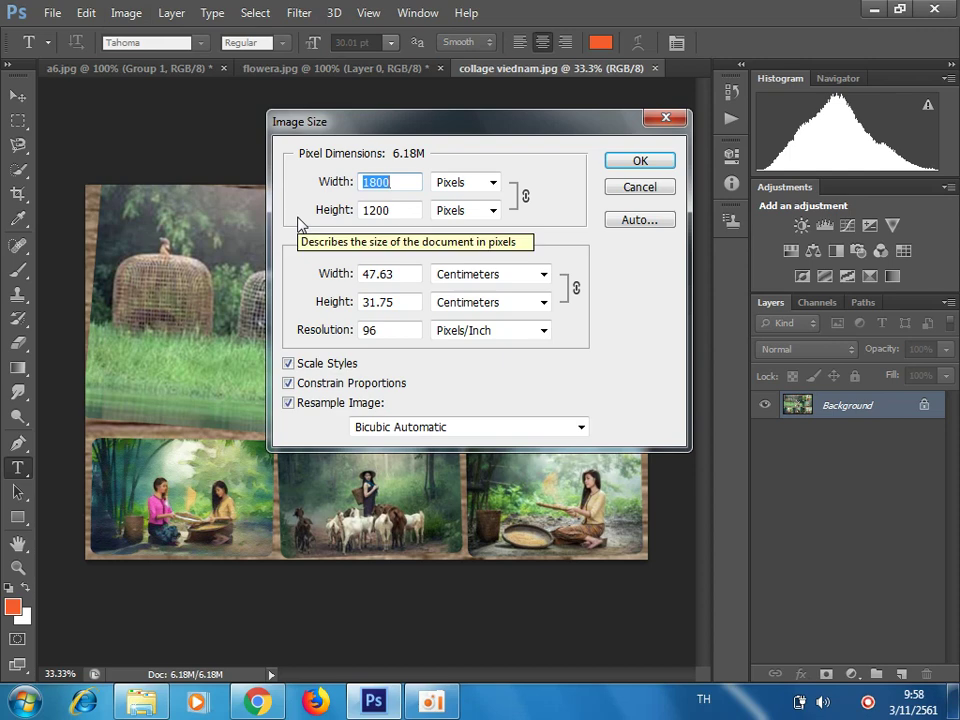
text(250)
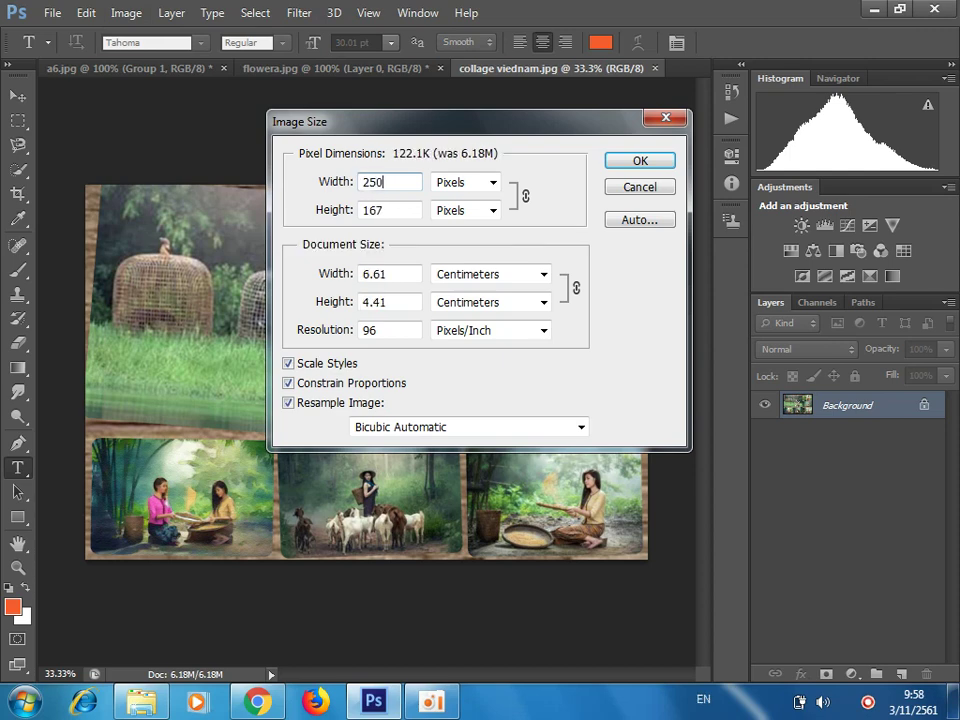
click(640, 163)
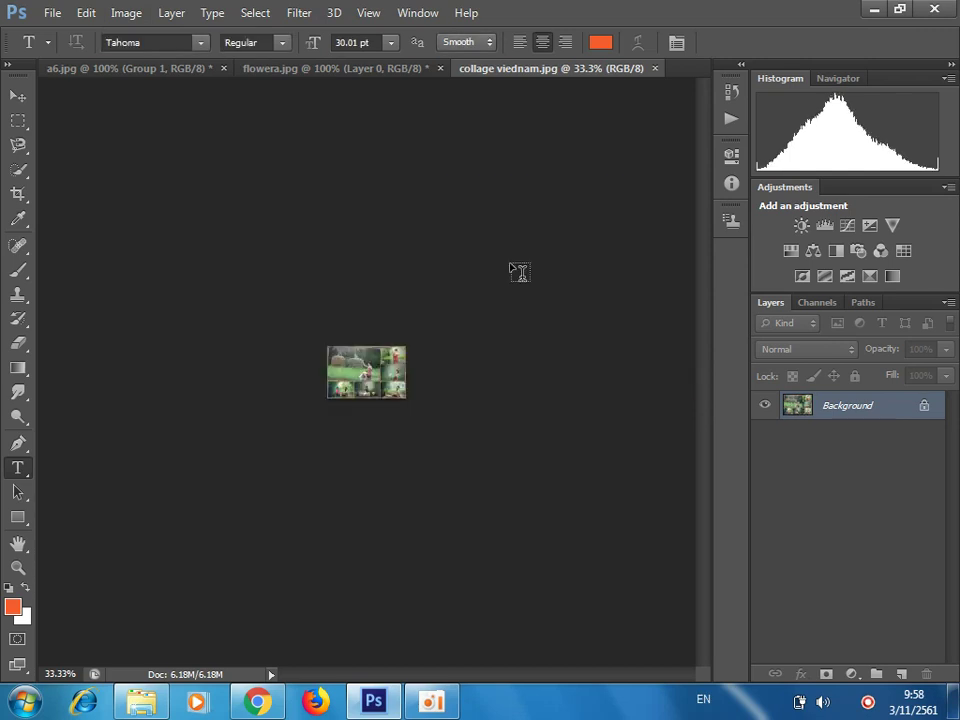
click(17, 94)
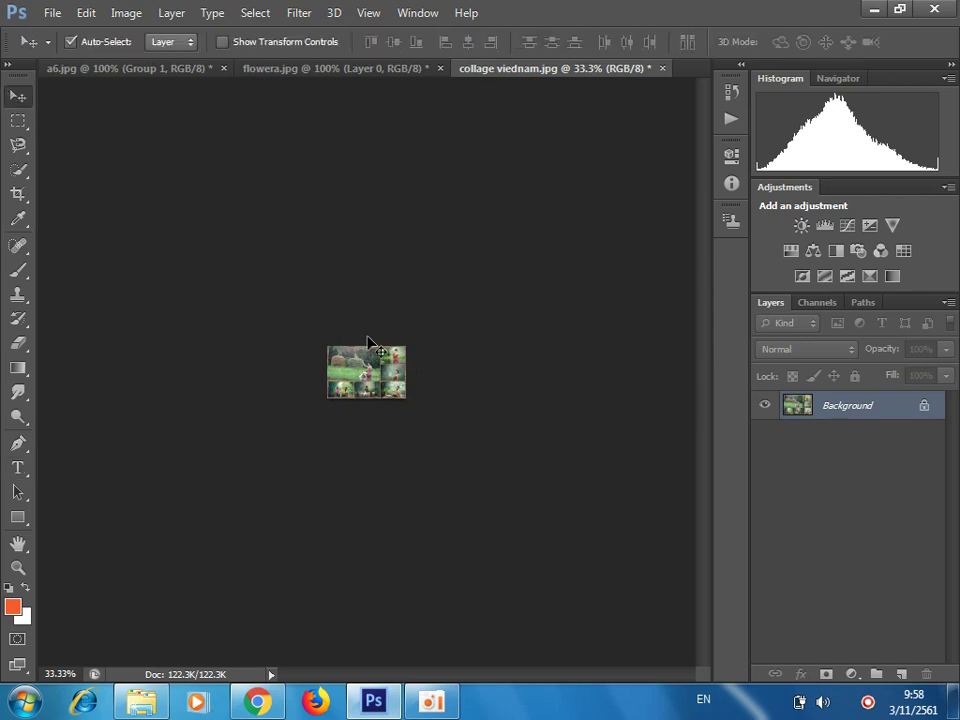
Place the collage at the sunset's lower right as smart-object Layer 4, with empty Layer 5 above
drag(365, 372, 465, 405)
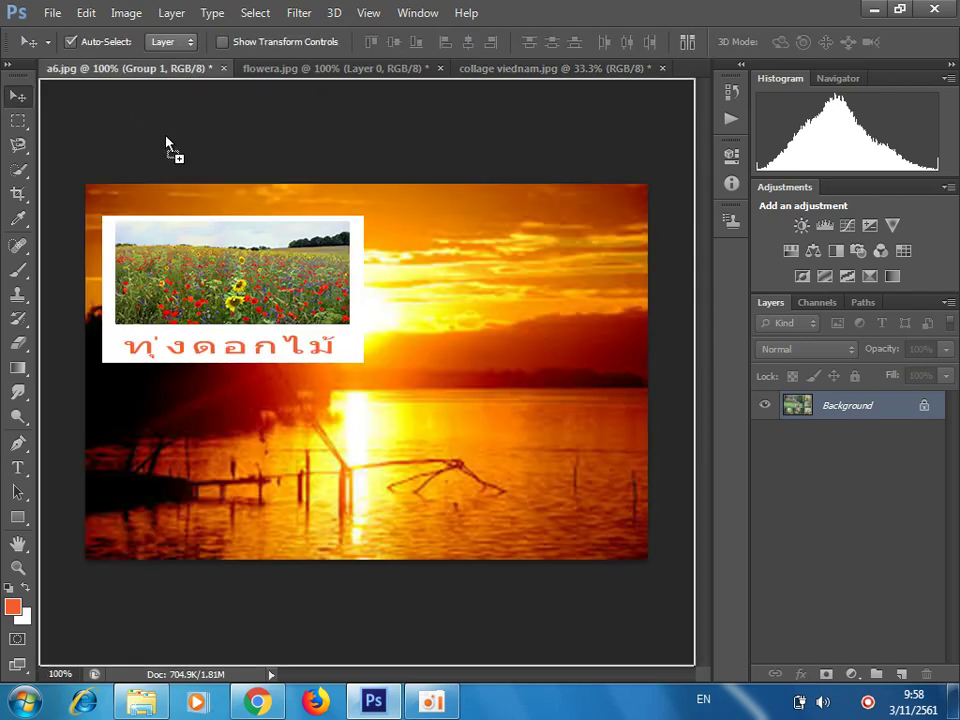
drag(479, 407, 520, 434)
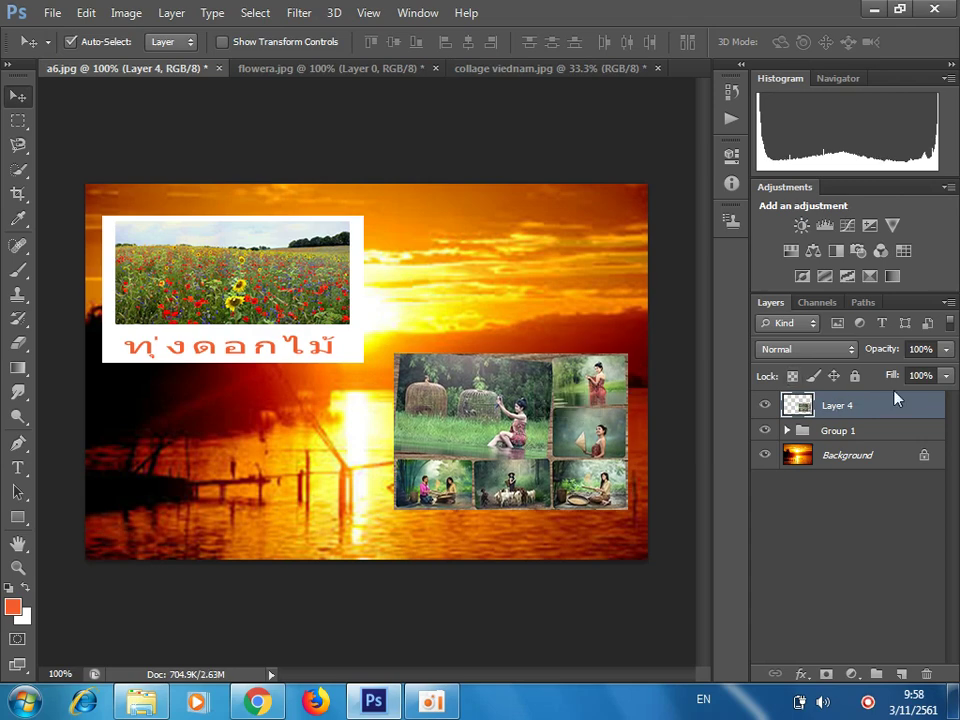
click(949, 302)
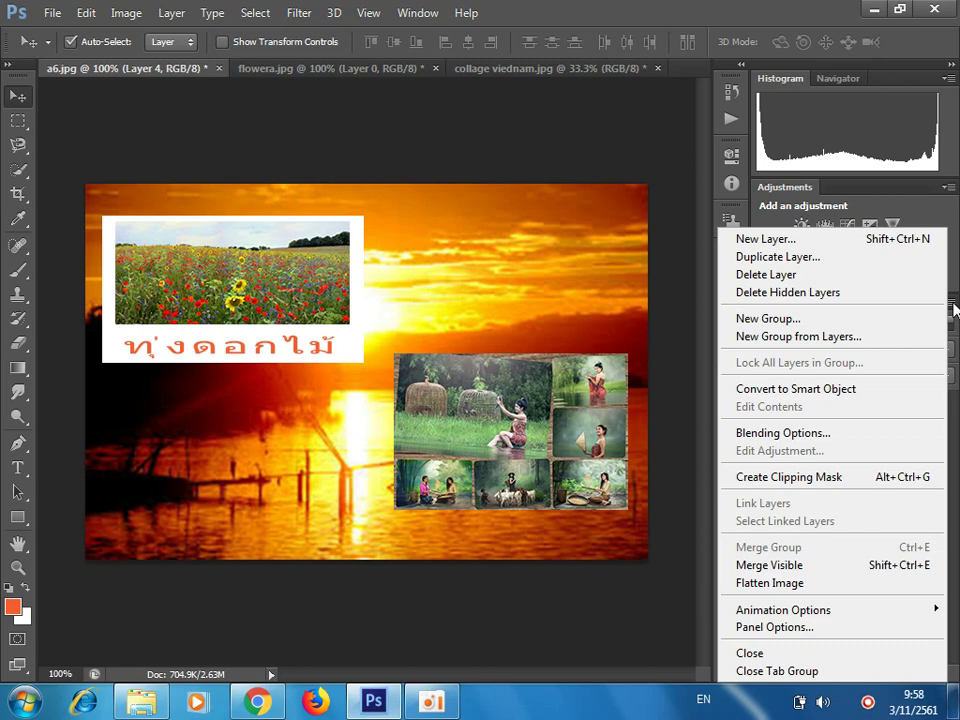
click(785, 393)
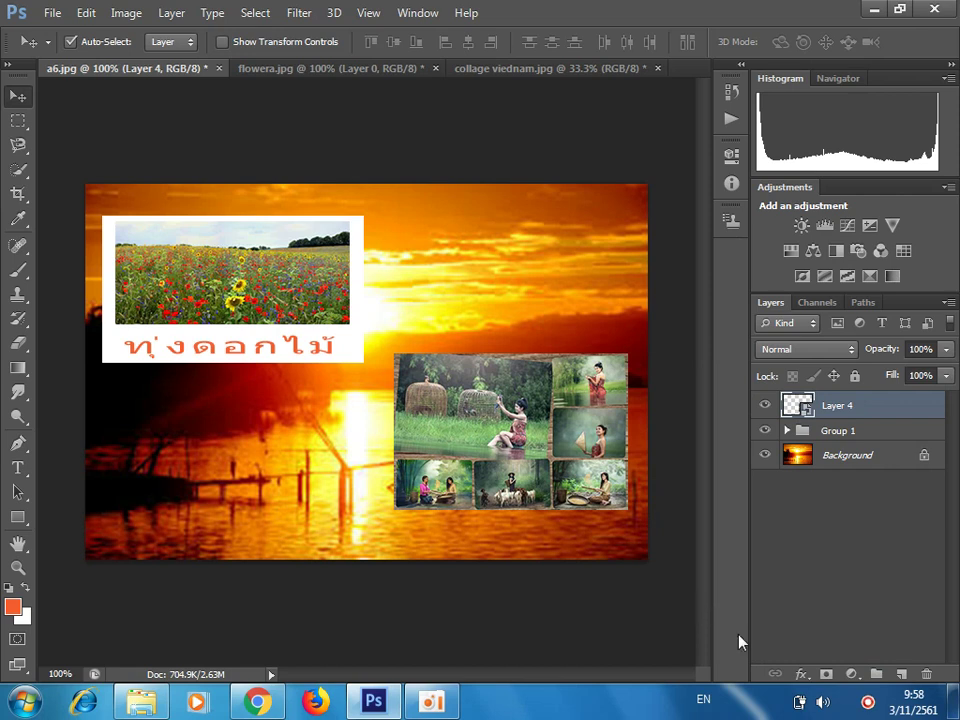
click(901, 674)
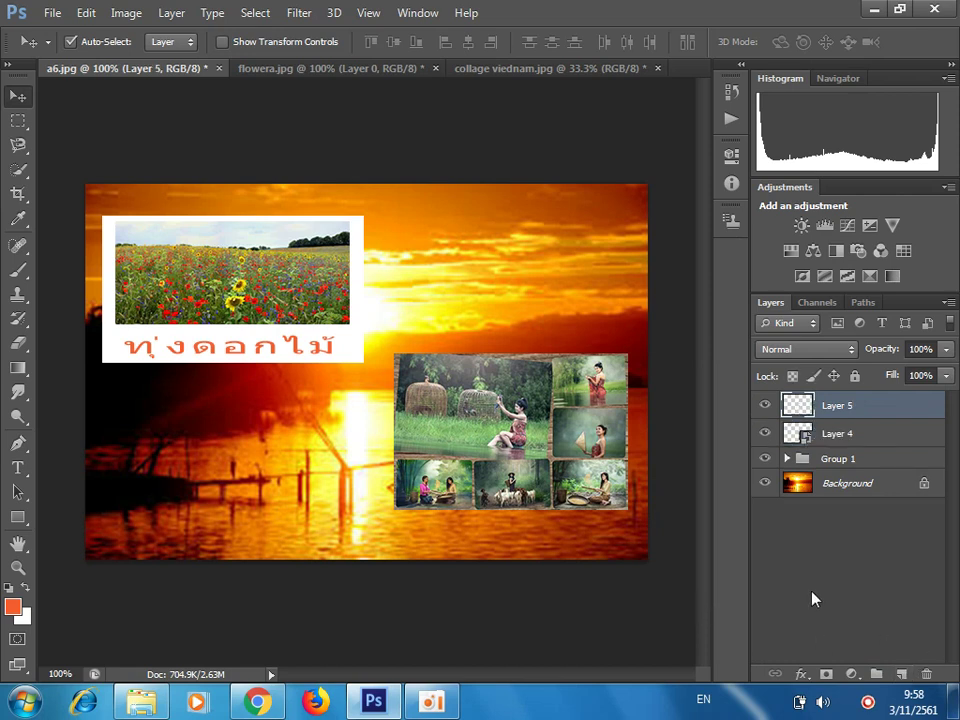
Fill a rectangle around the collage with white on Layer 5, then add empty Layer 6
click(20, 121)
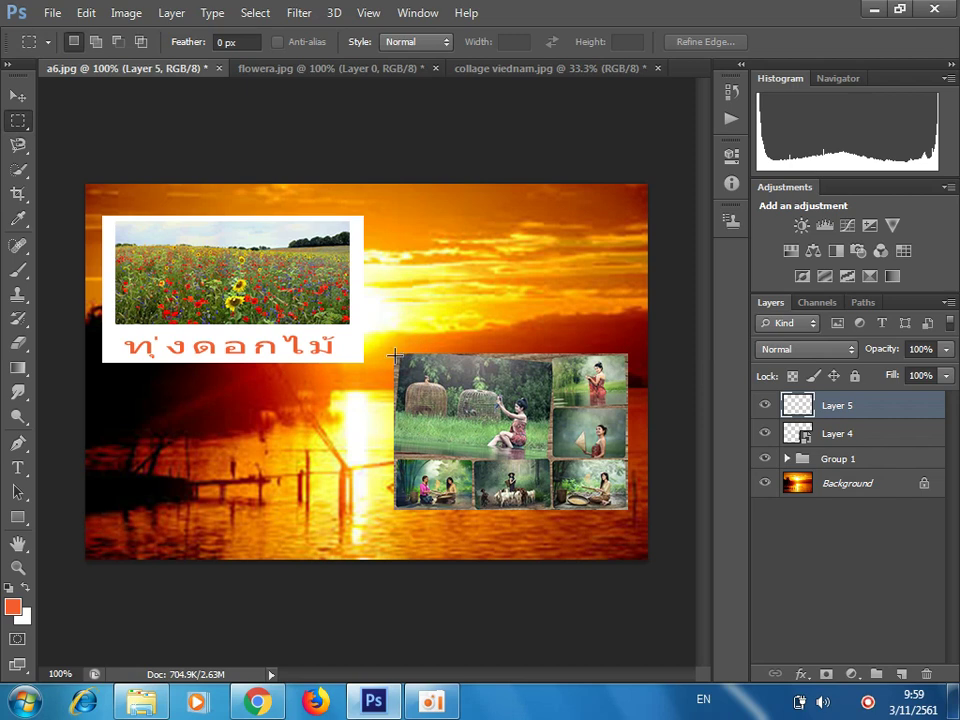
drag(396, 353, 627, 511)
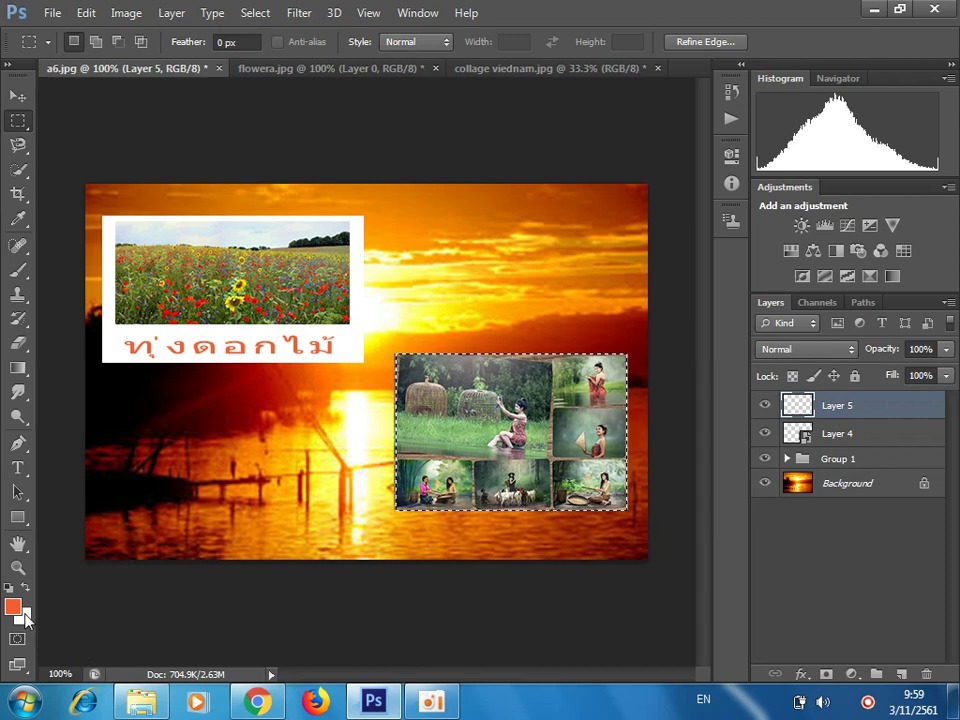
key(d)
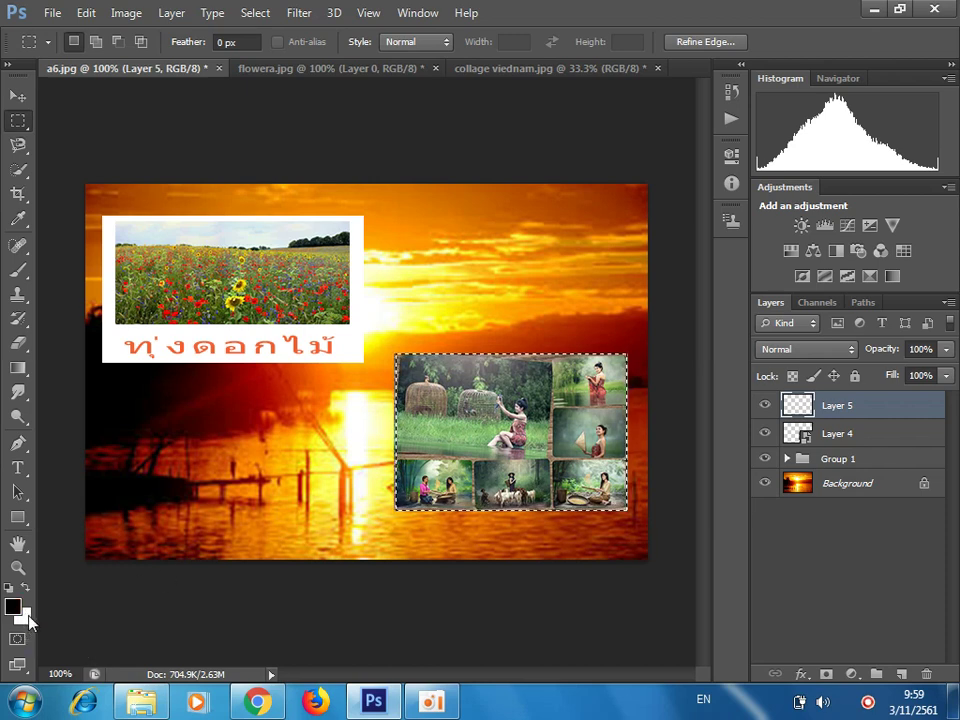
click(28, 618)
click(864, 188)
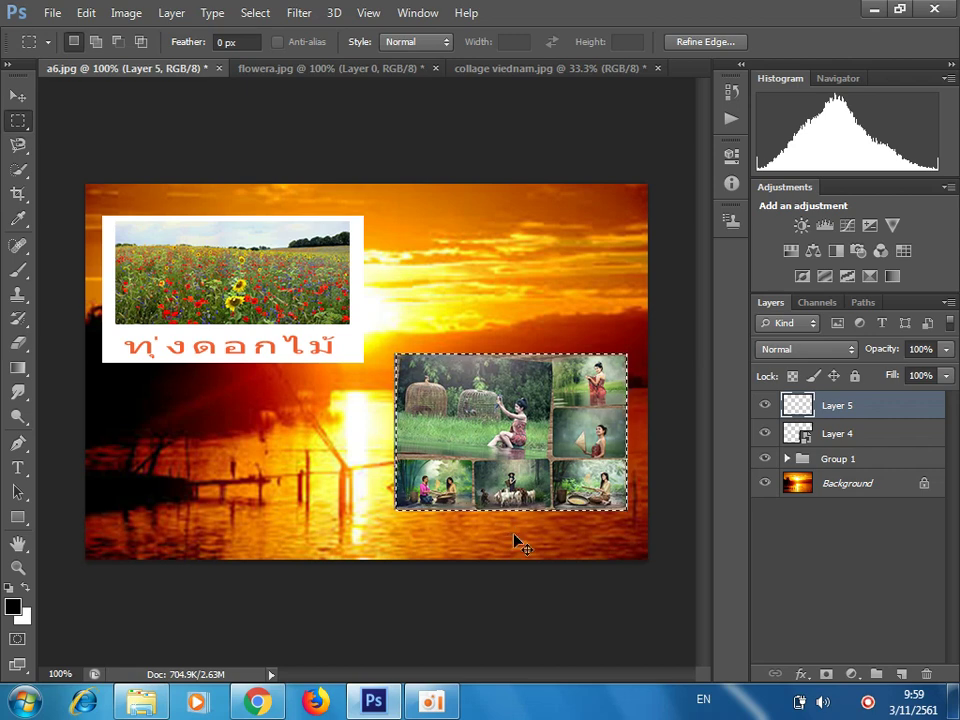
key(ctrl+BackSpace)
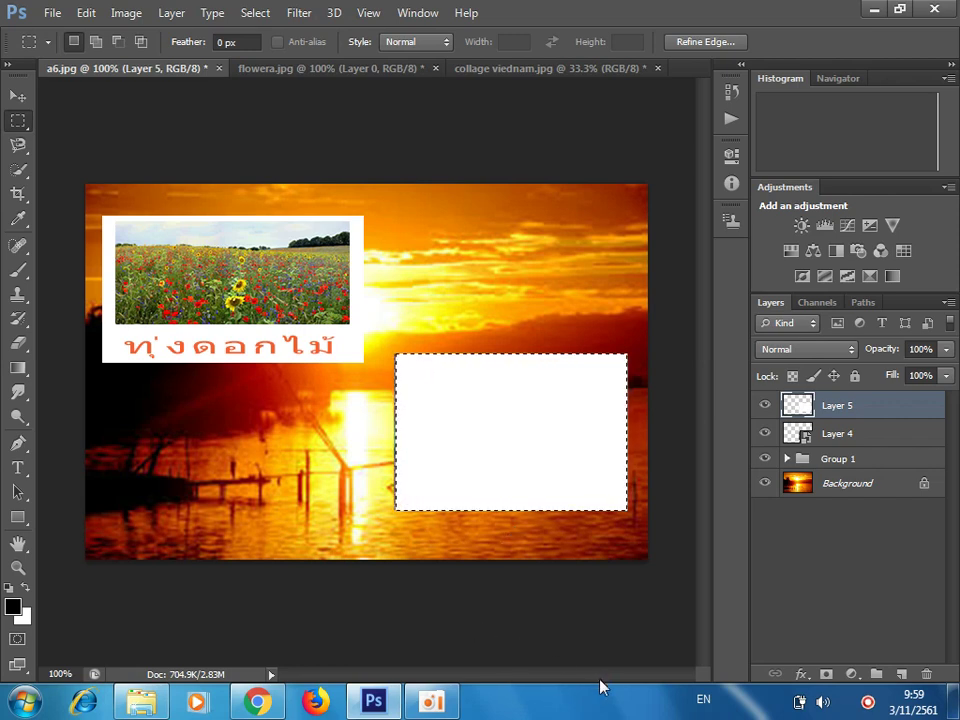
click(902, 675)
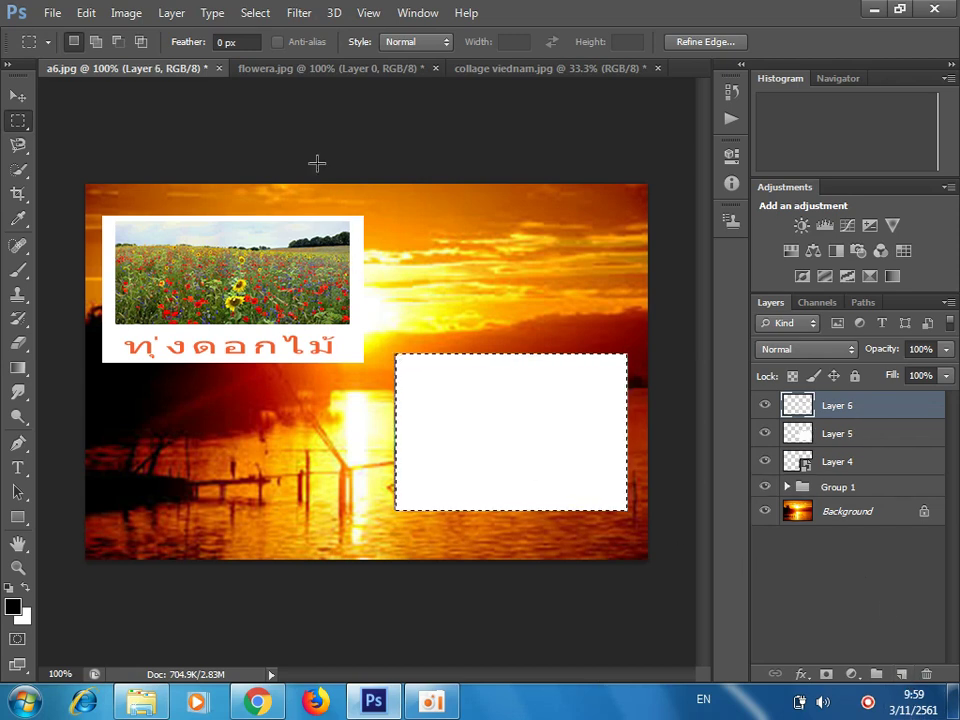
Enlarge the selection to about 114 percent, extending it farther at the bottom, and fill it white
click(254, 16)
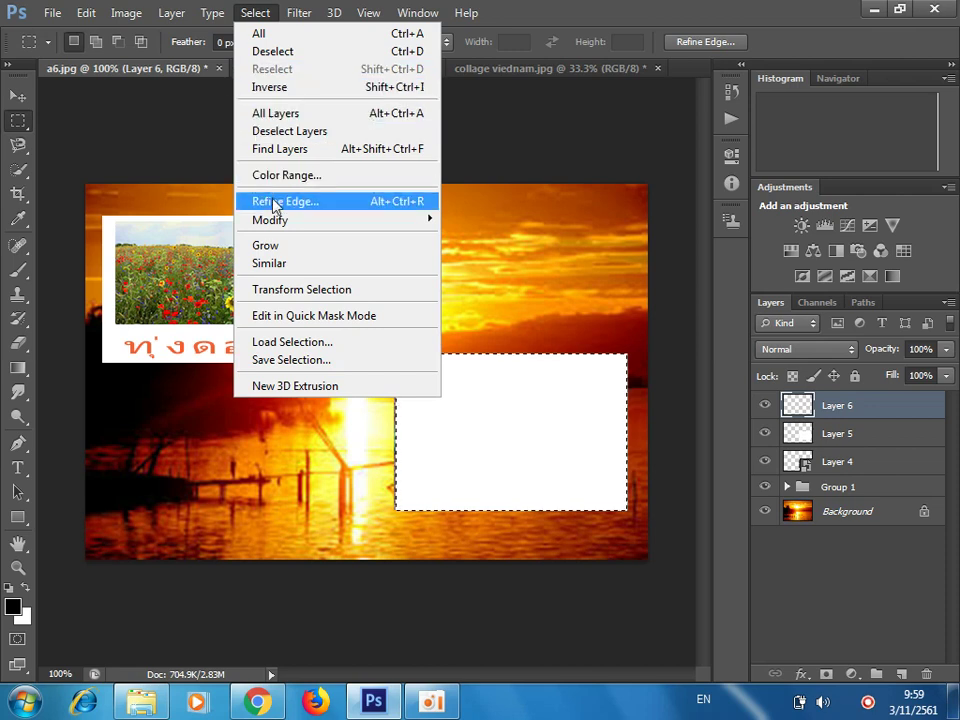
click(295, 289)
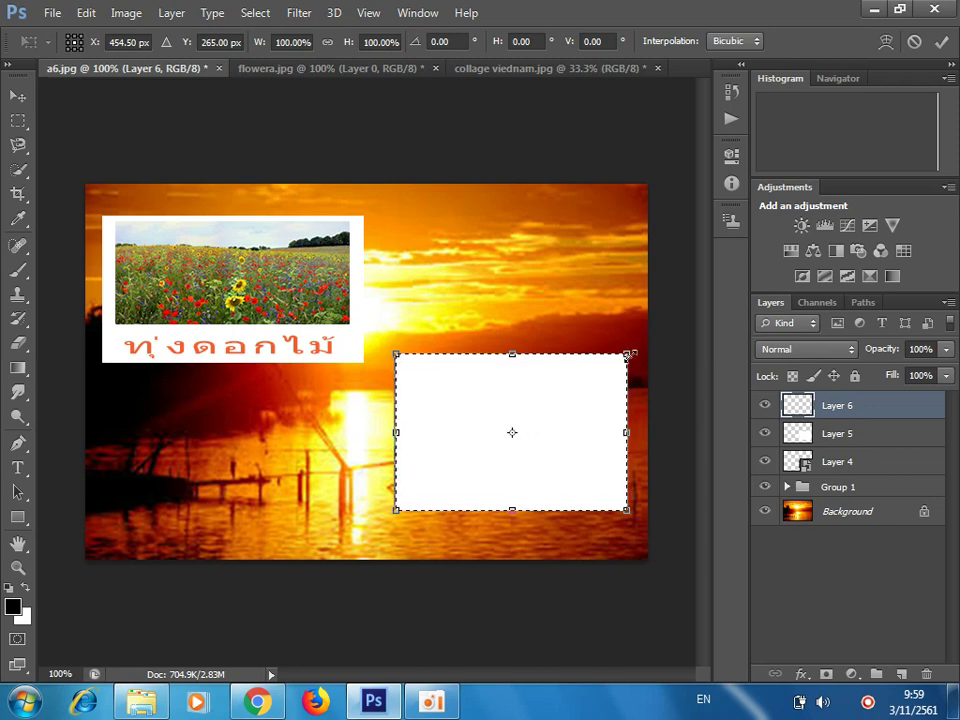
drag(628, 354, 635, 330)
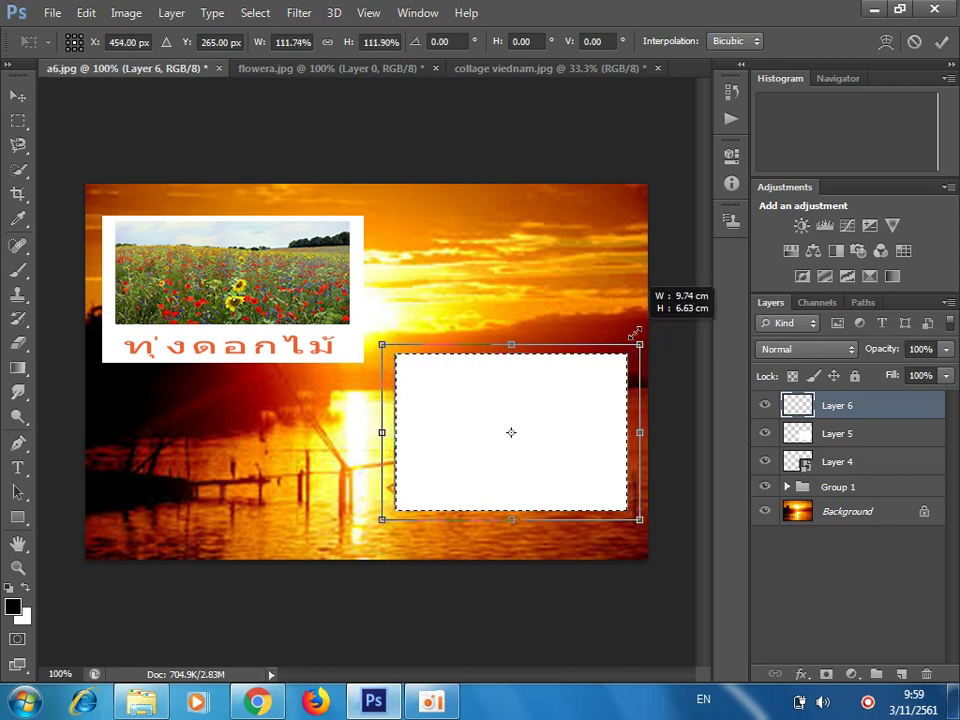
drag(635, 330, 633, 347)
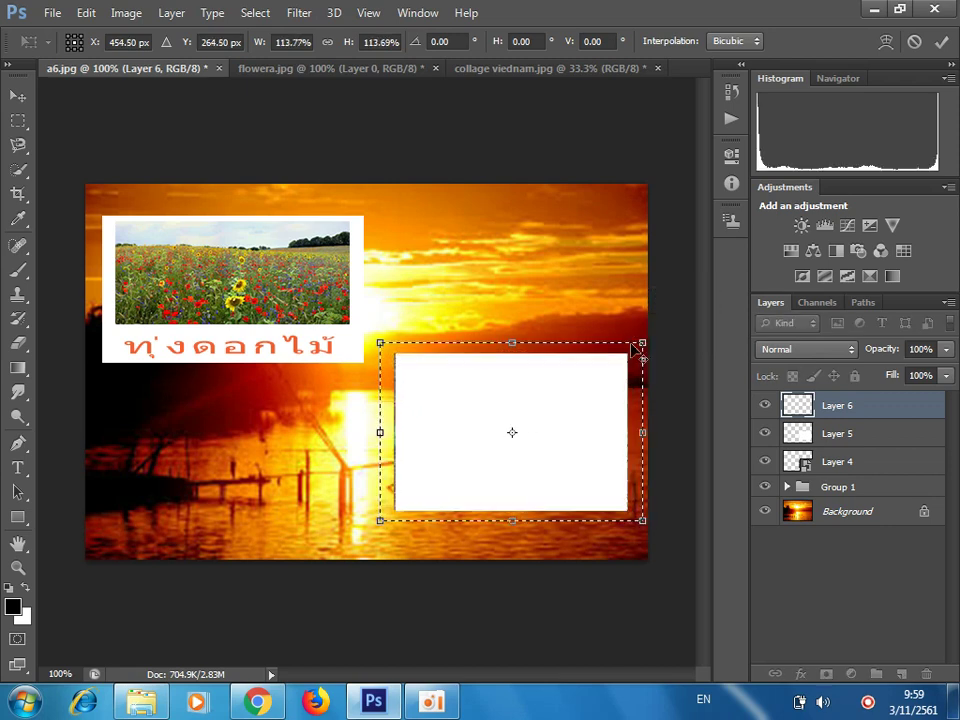
drag(521, 526, 516, 546)
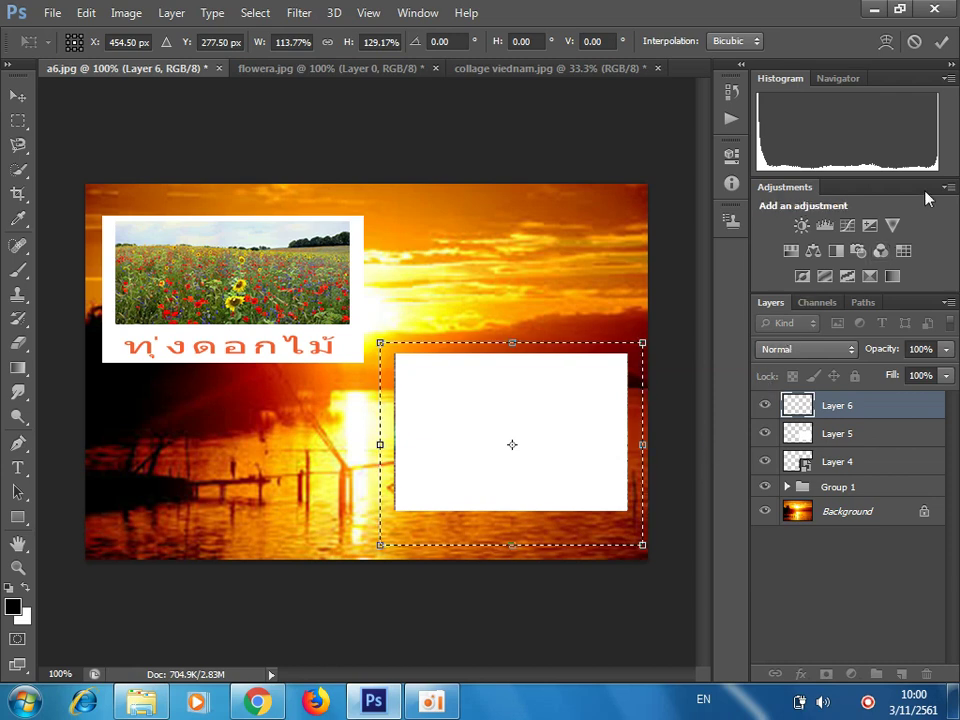
key(Return)
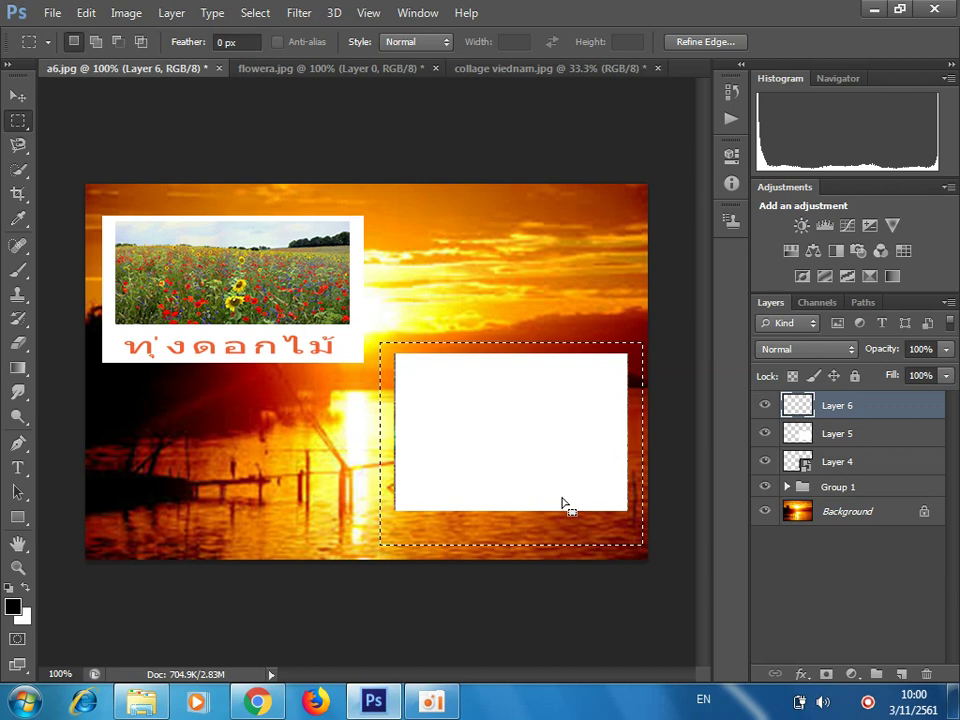
key(ctrl+BackSpace)
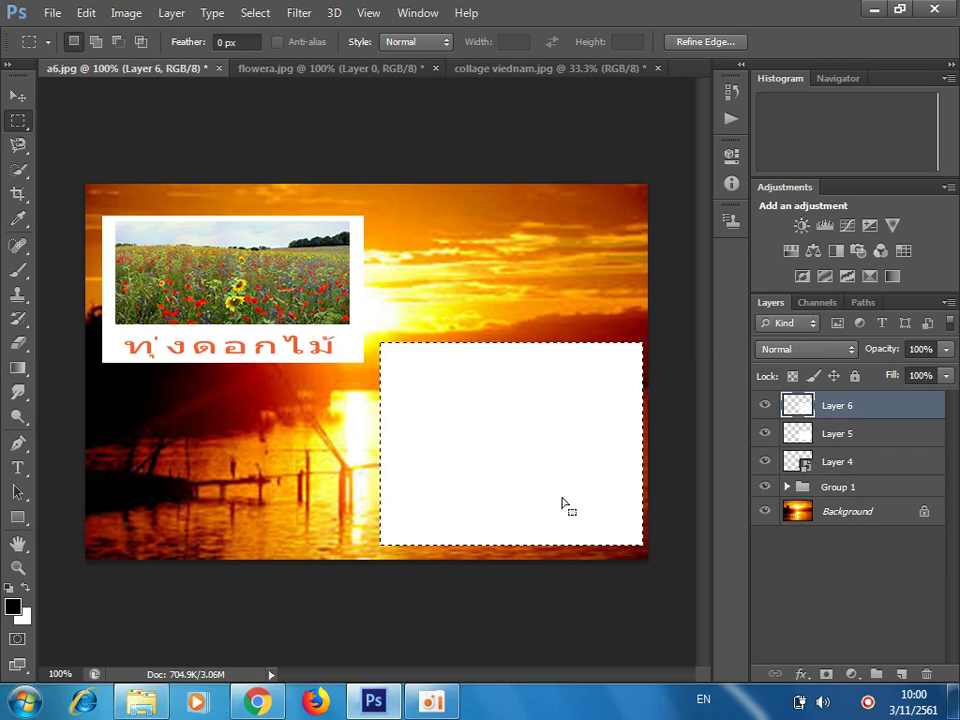
Duplicate the large white frame at 0% fill, hide Layer 5, and load its rectangle as a selection on Layer 6
key(ctrl+d)
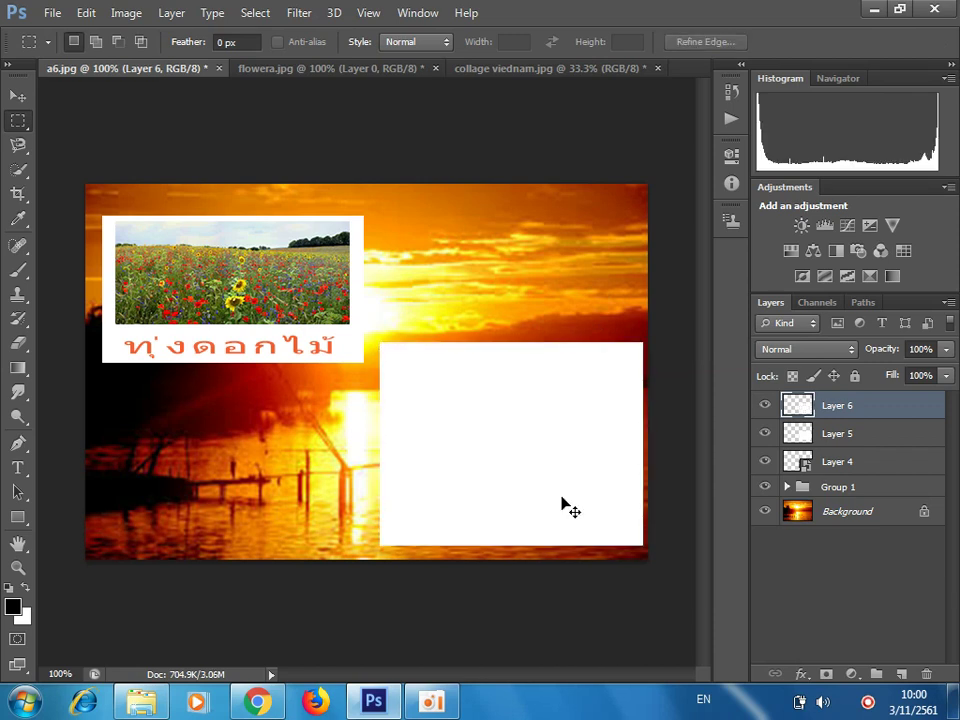
key(ctrl+j)
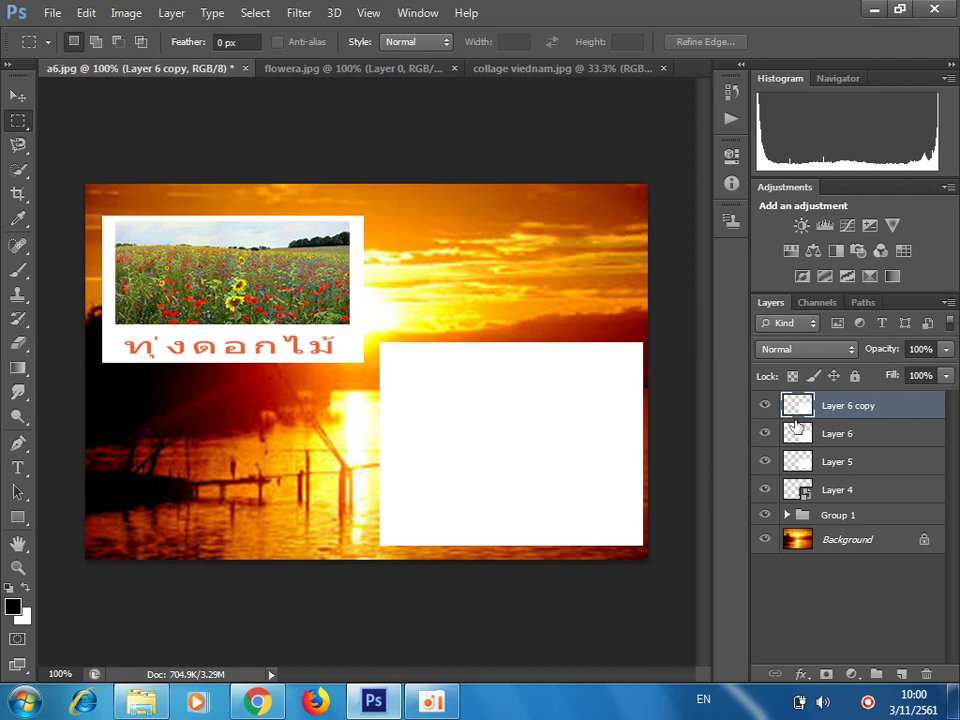
drag(889, 376, 703, 386)
click(765, 464)
ctrl+click(805, 466)
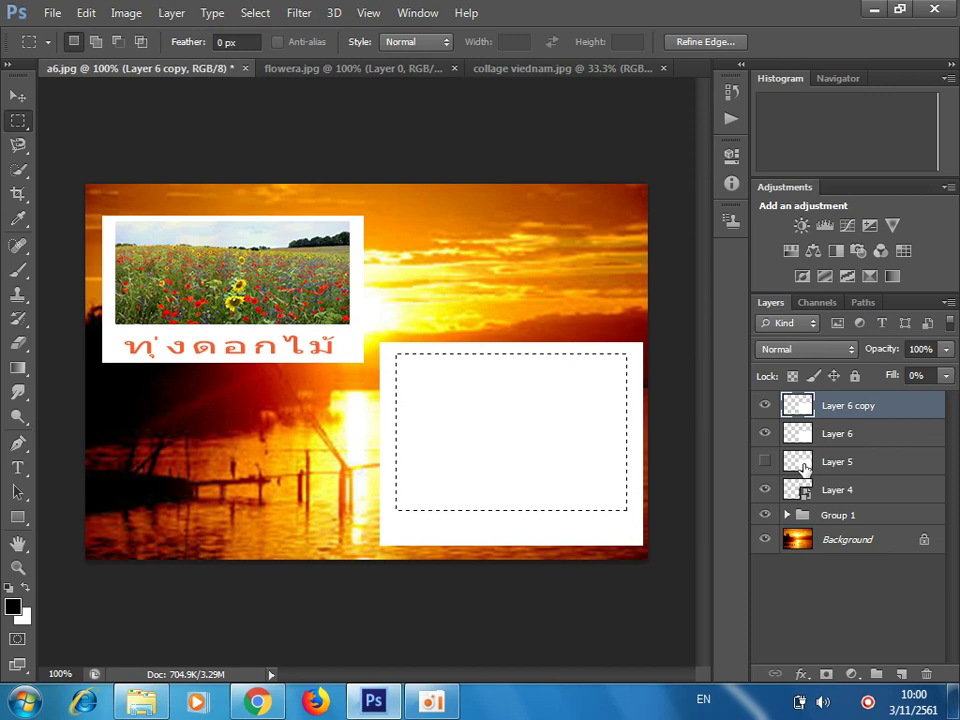
click(800, 437)
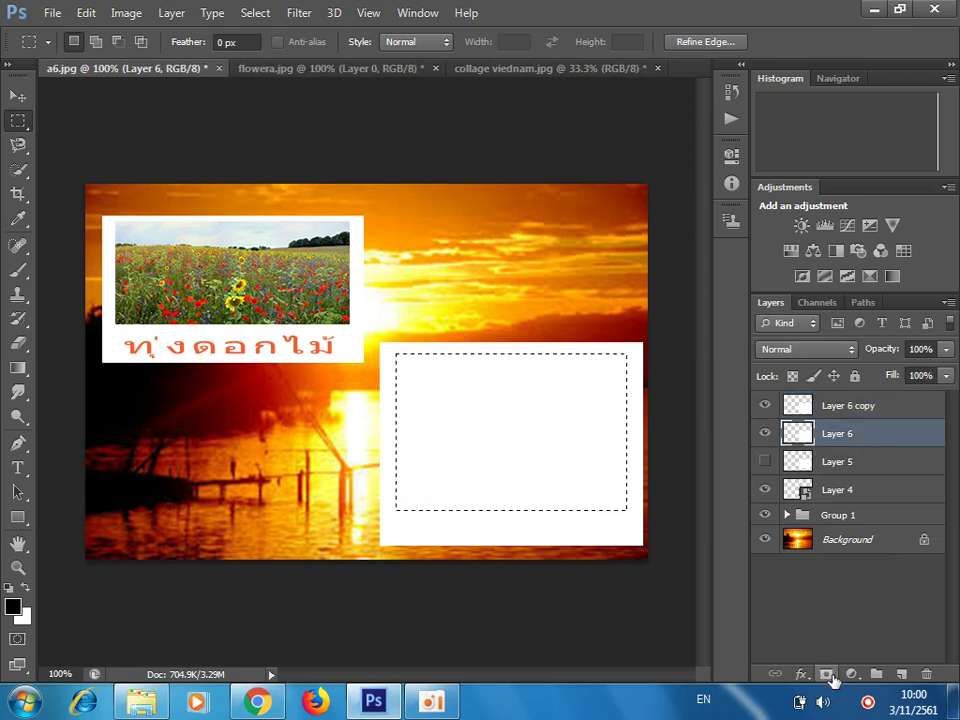
Give Layer 6 an inverted mask so the collage shows inside a white border, then add empty Layer 7
click(830, 676)
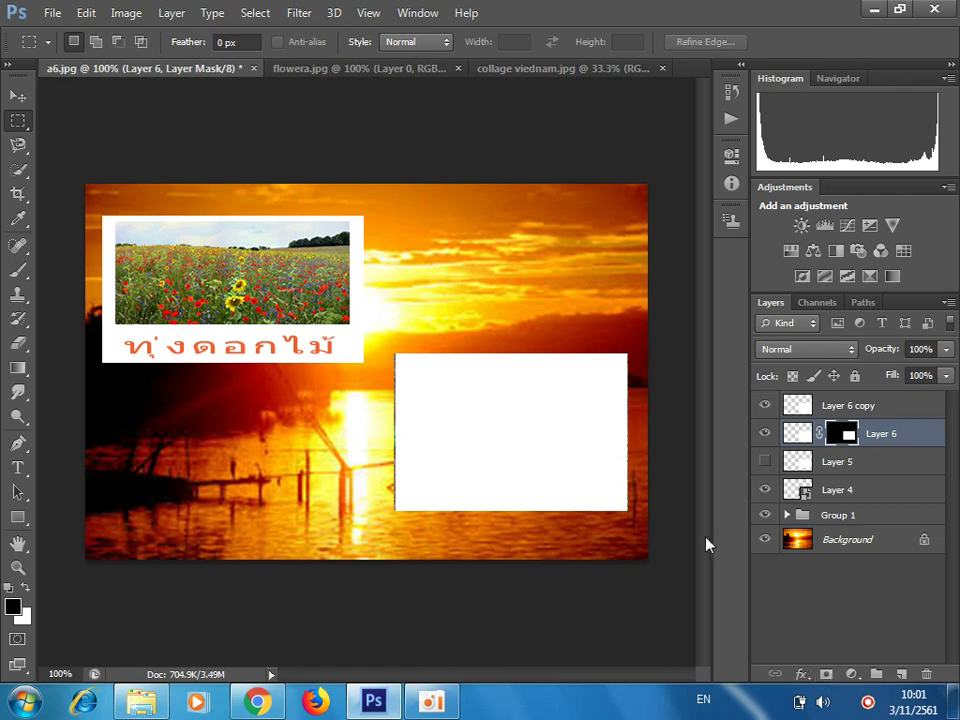
key(ctrl+i)
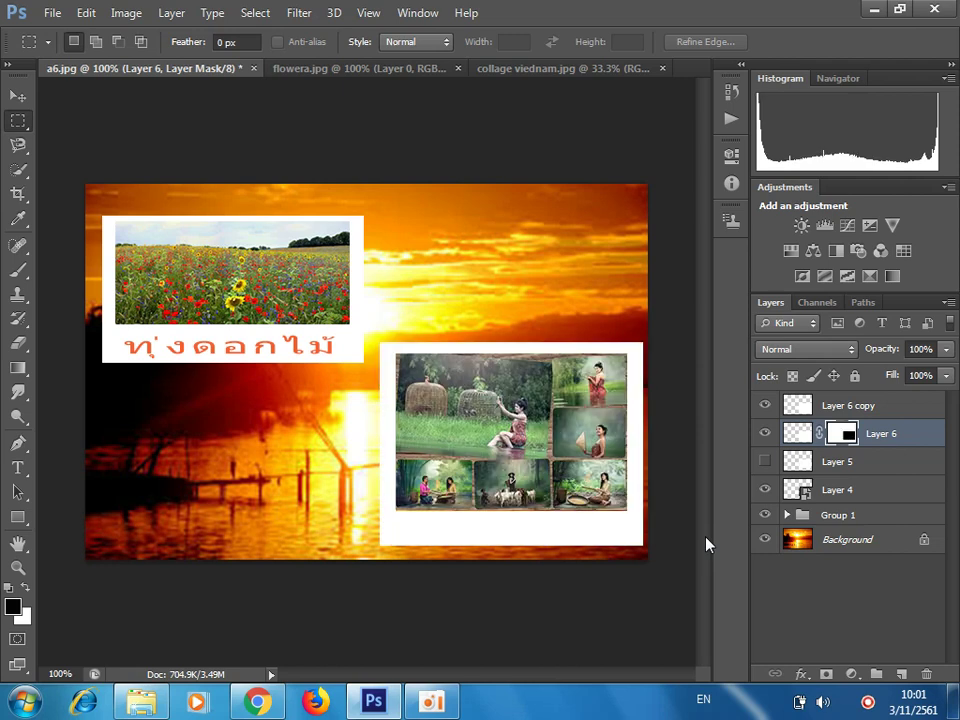
click(902, 674)
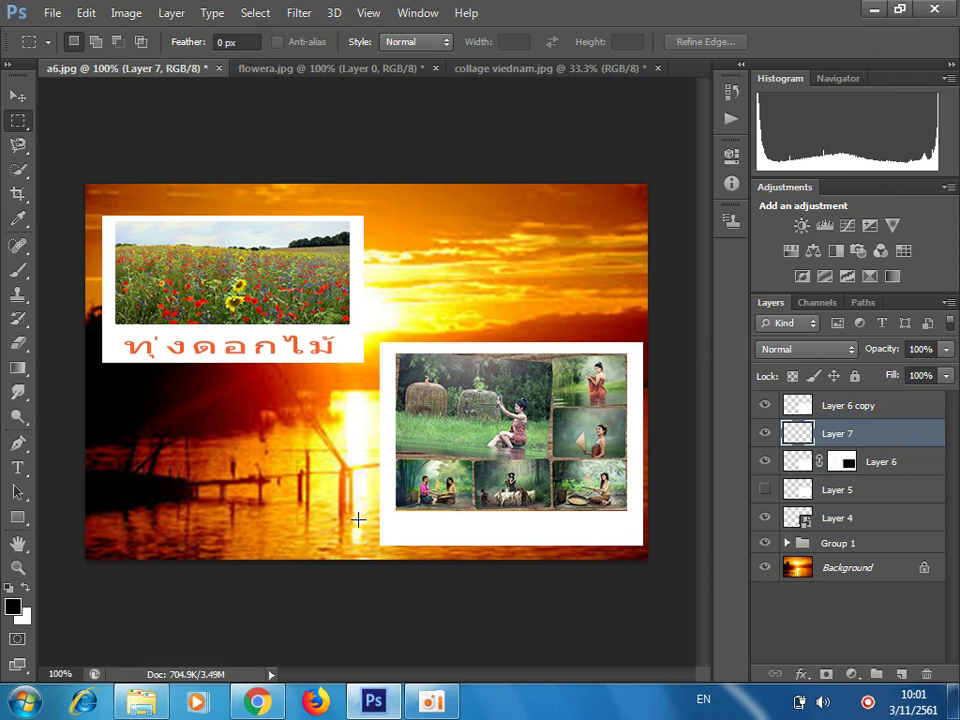
With the Type tool active, set the text colour to light blue #6a90fd
click(18, 467)
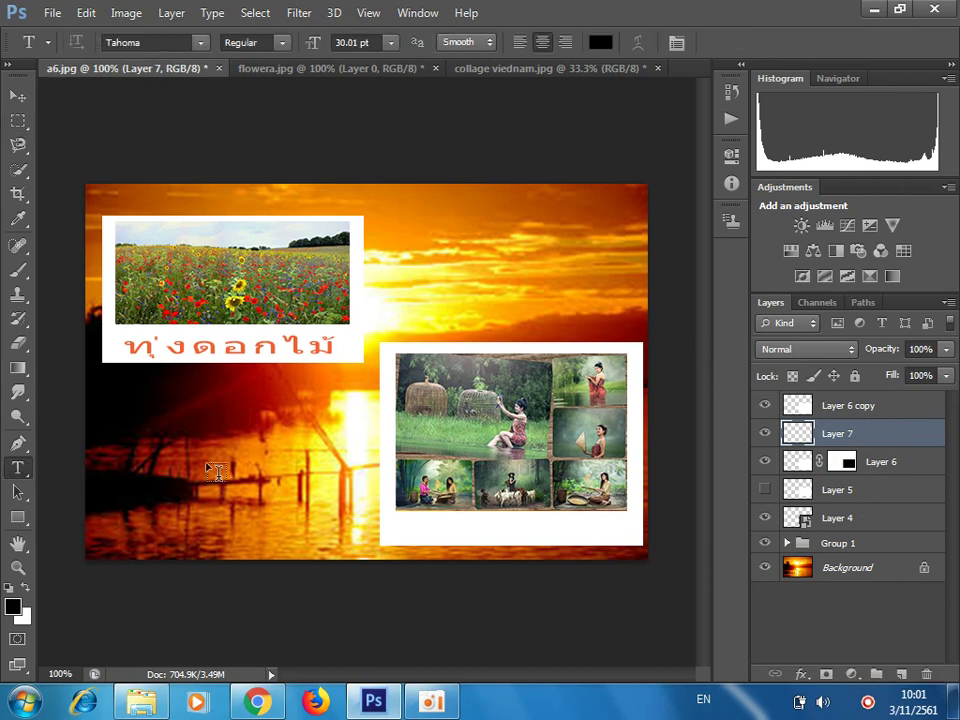
click(603, 43)
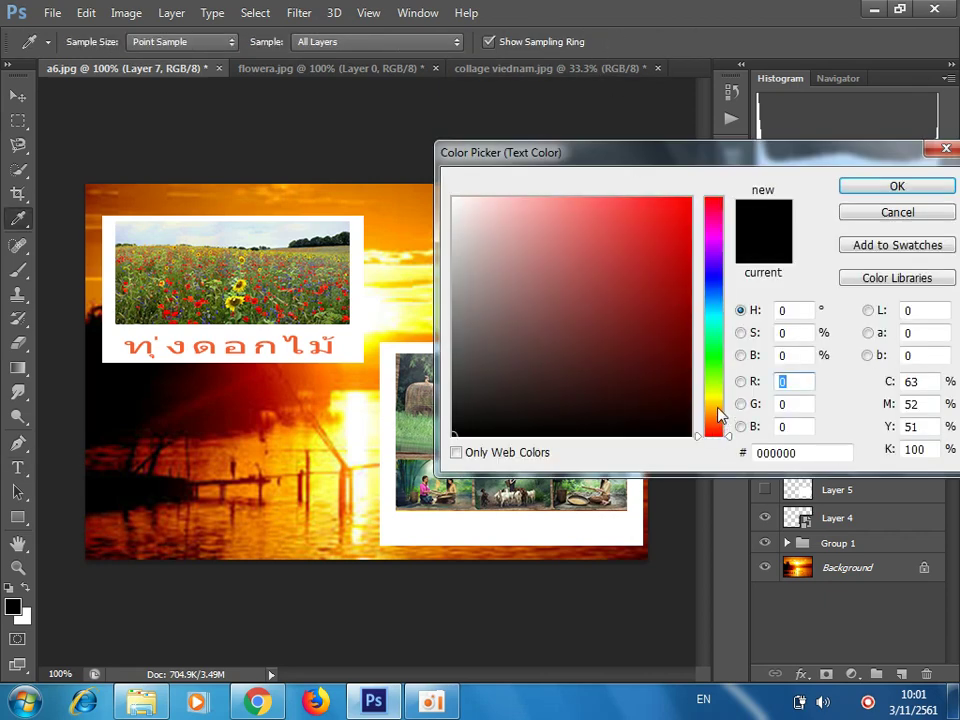
click(714, 287)
click(590, 198)
click(898, 187)
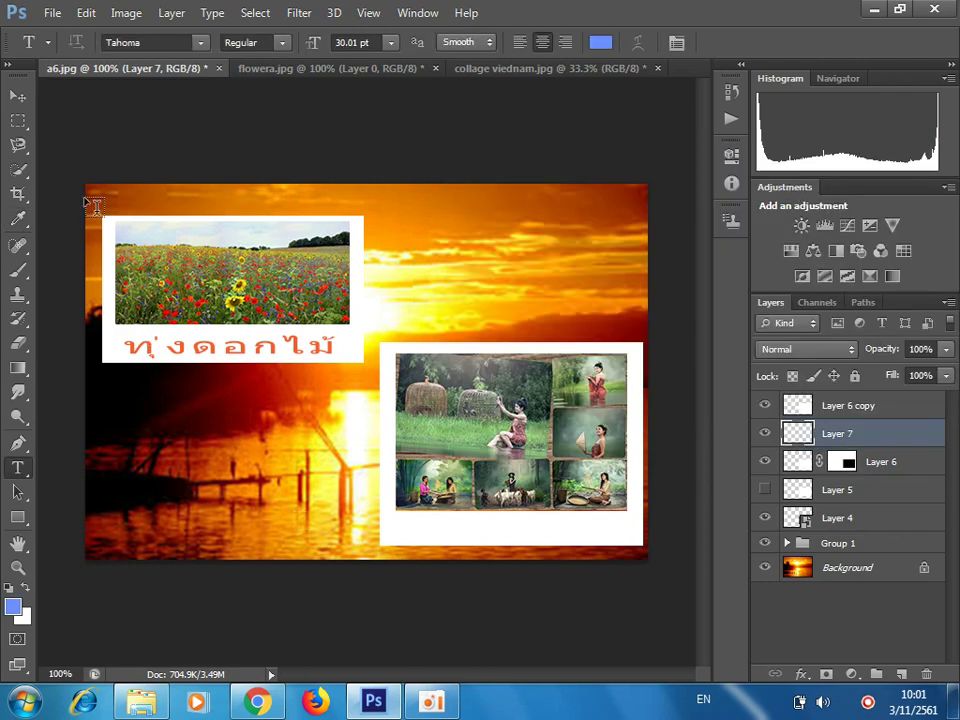
Keep Tahoma Regular at 30.01 pt and set anti-aliasing to Sharp
click(281, 46)
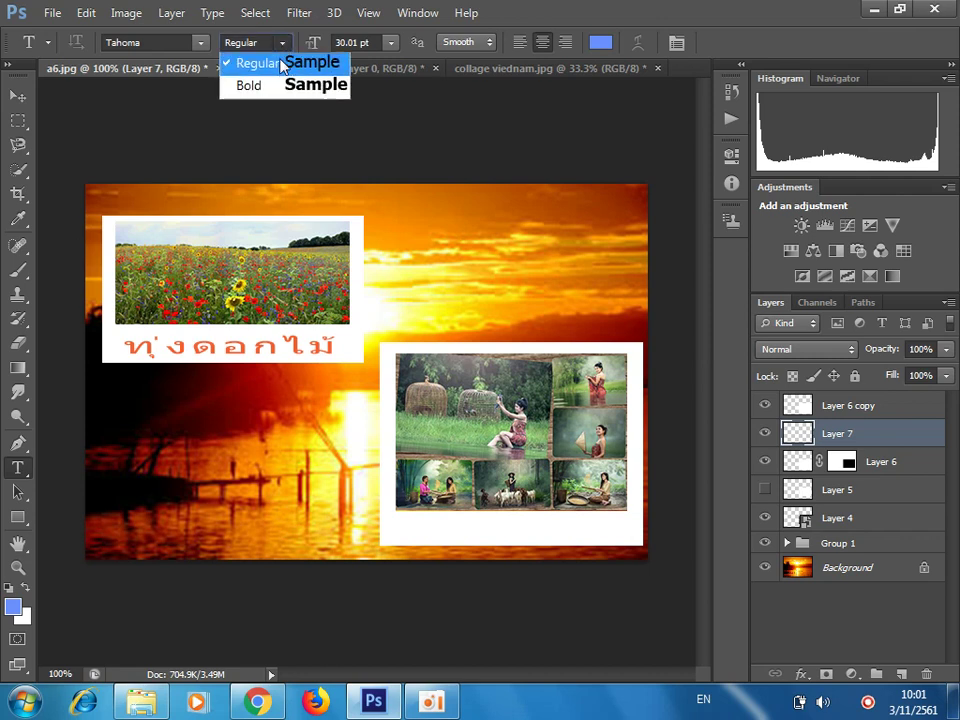
click(203, 45)
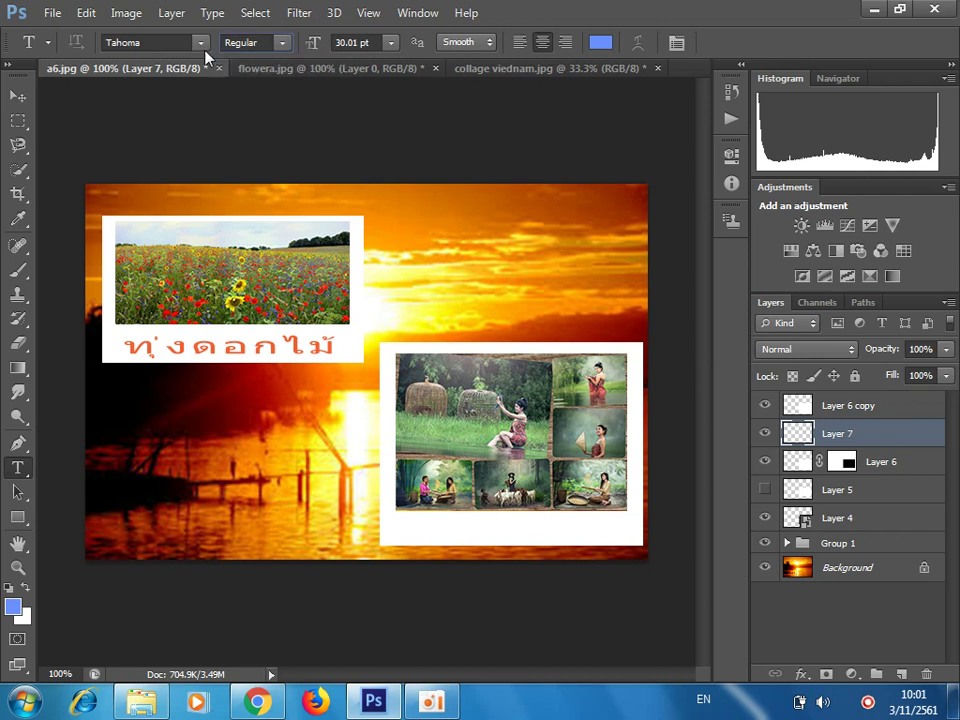
click(489, 44)
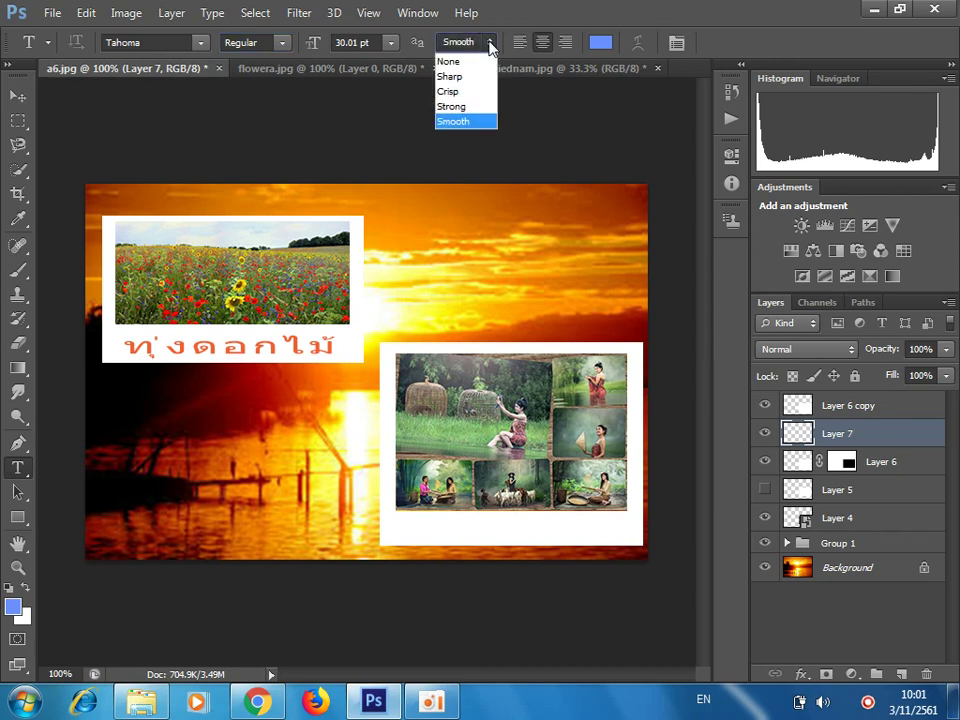
click(465, 77)
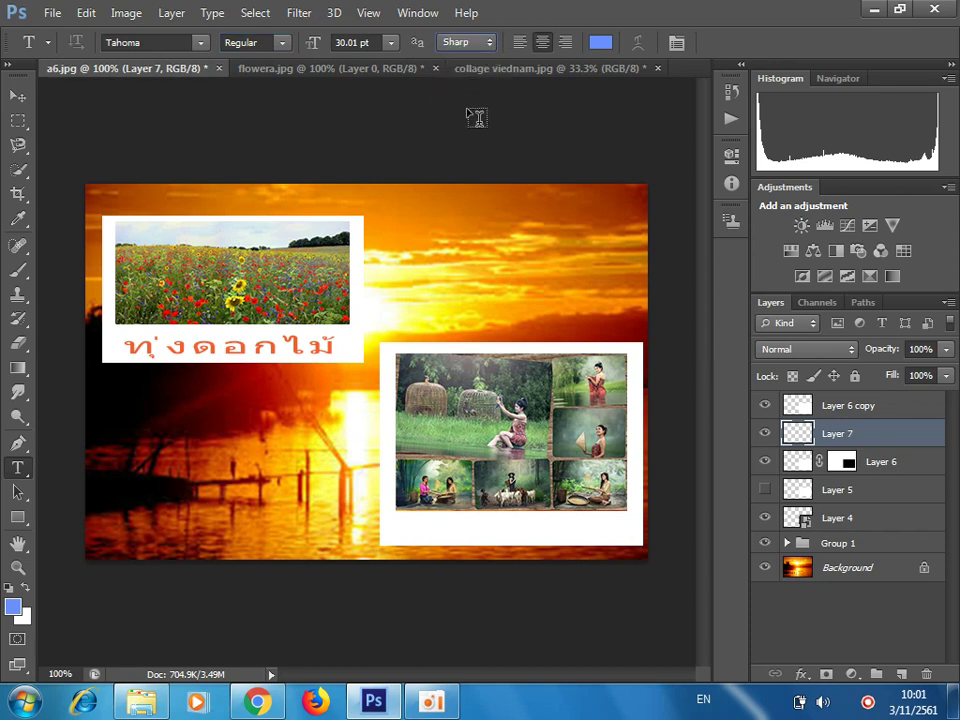
Type and commit the light blue caption 'COLLAGE PICTURE' beneath the collage
click(510, 530)
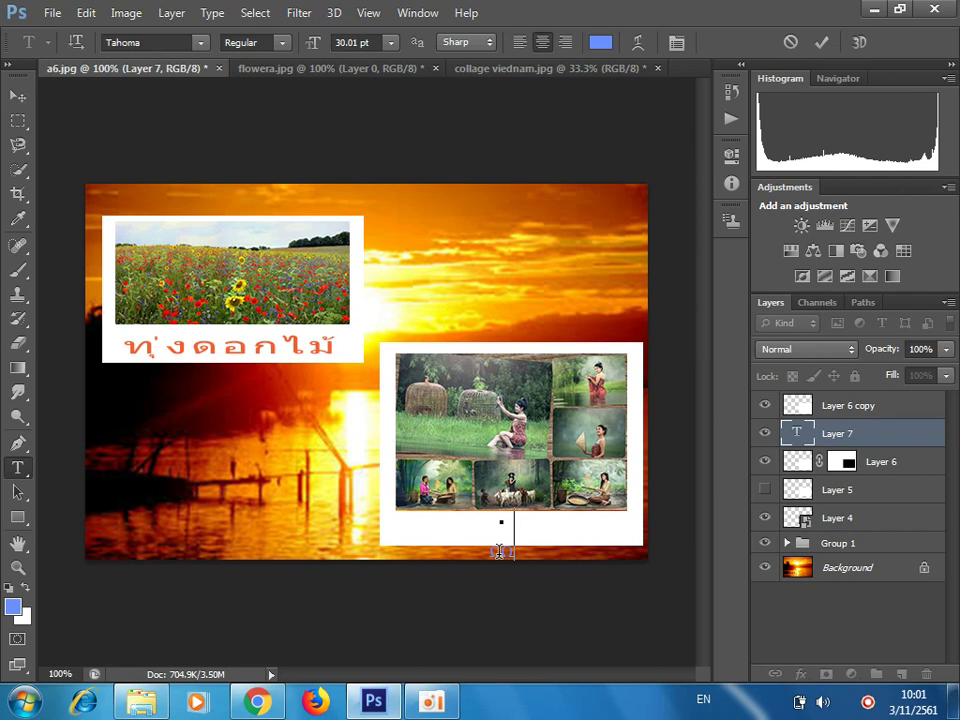
text(LLAGE PICTUR)
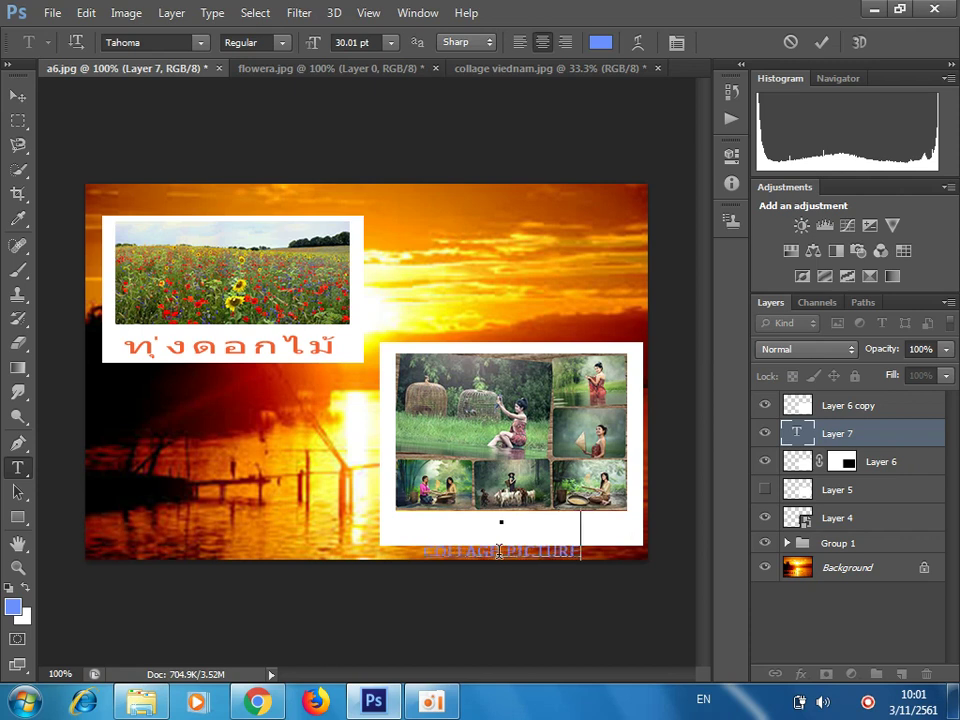
text(E)
click(821, 42)
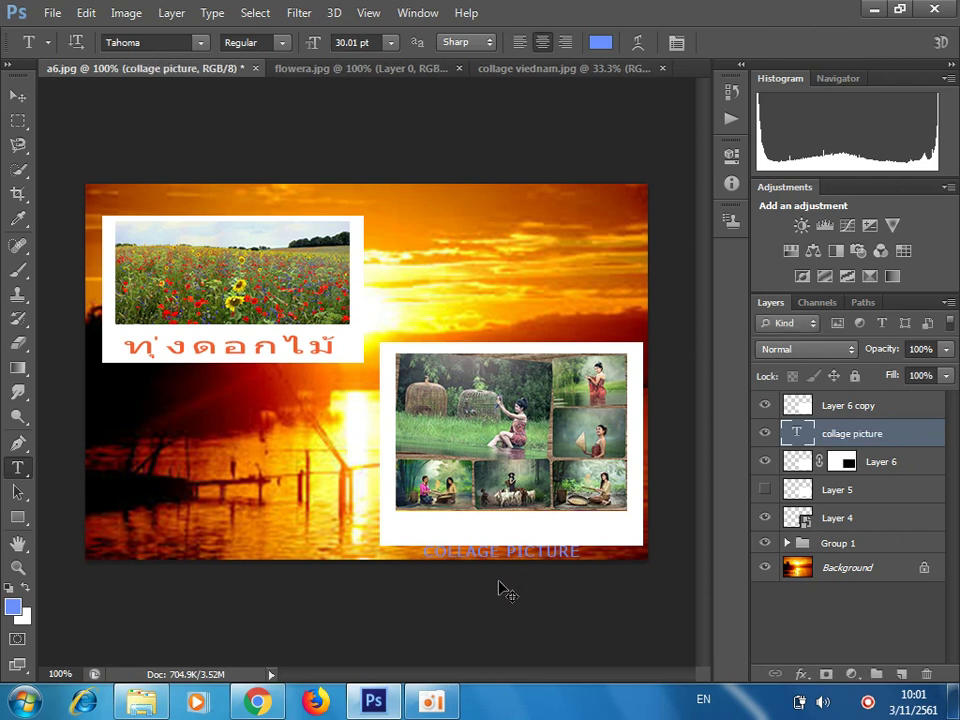
key(ctrl+t)
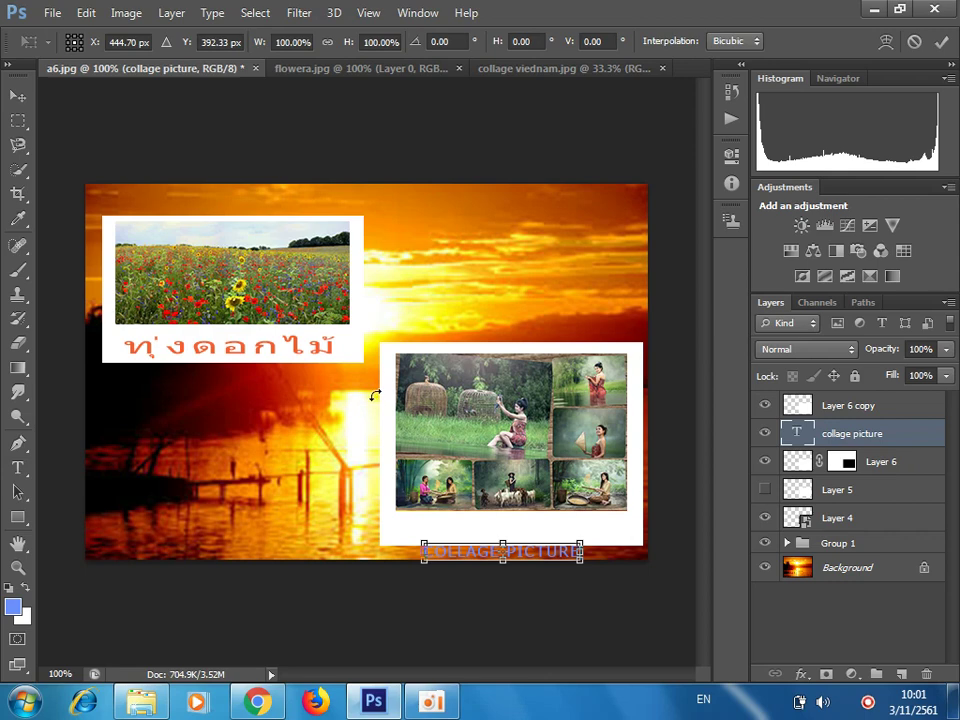
Raise the caption, stretch it wider, and move it under the collage
click(85, 13)
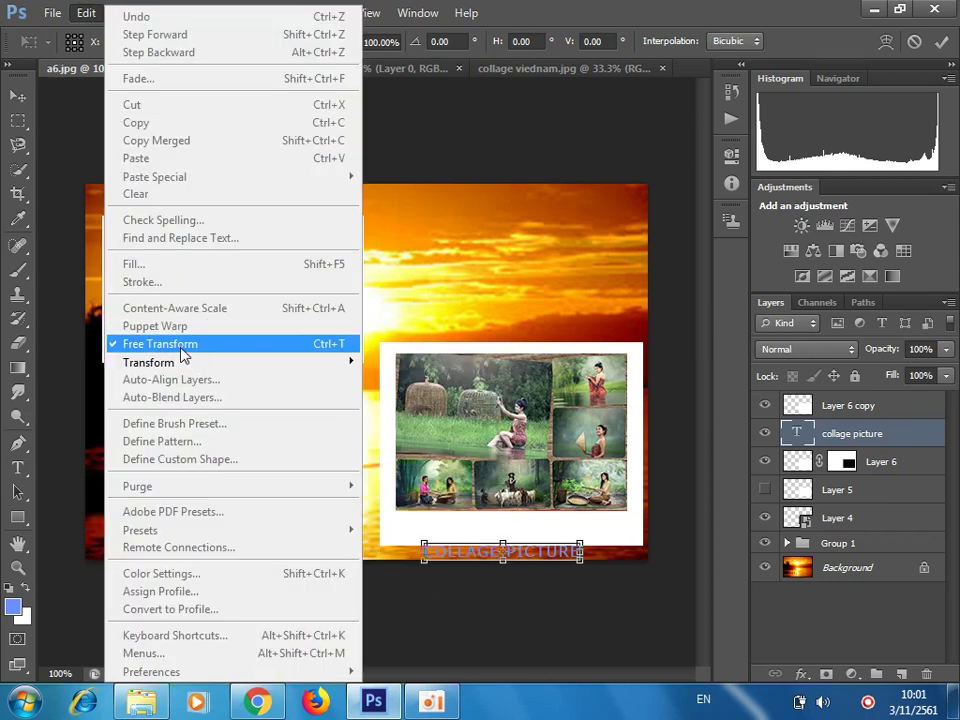
click(520, 600)
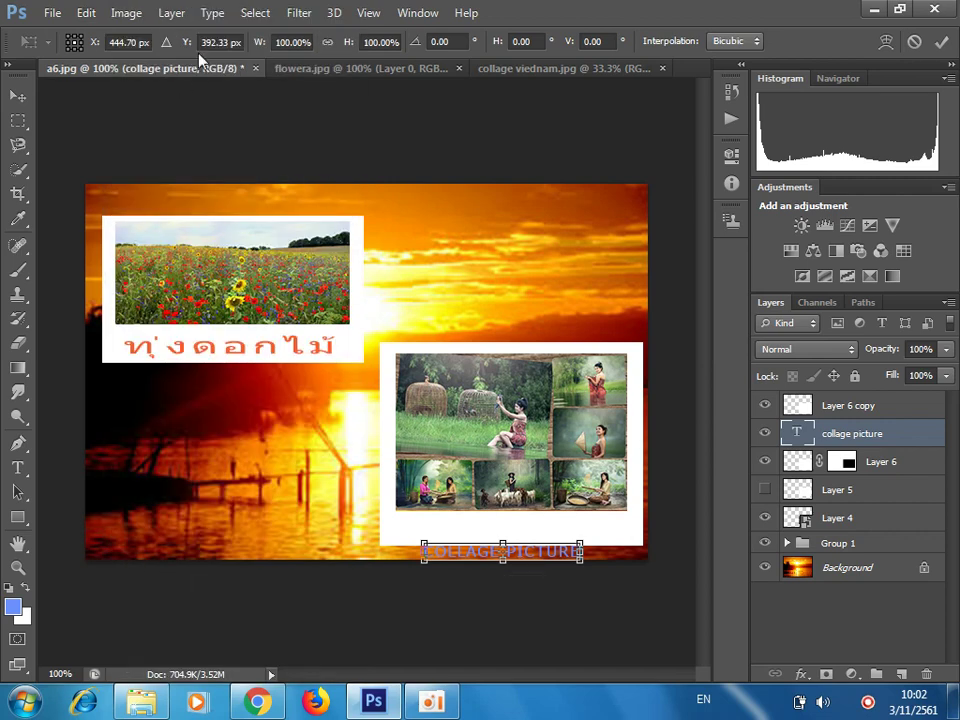
drag(186, 49, 163, 47)
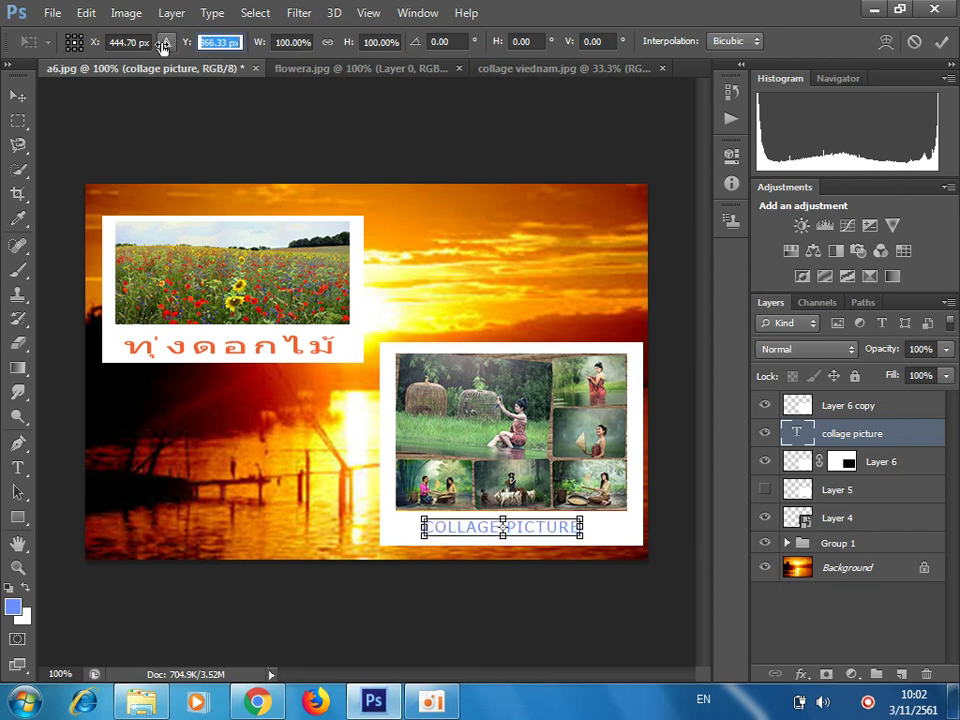
drag(163, 47, 167, 50)
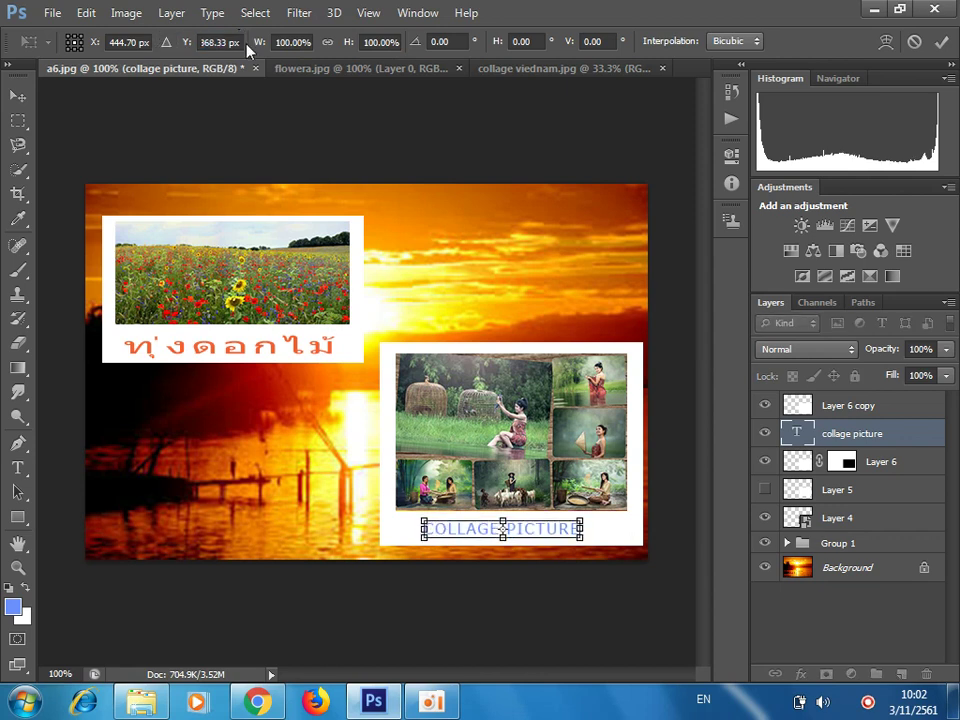
drag(261, 49, 298, 49)
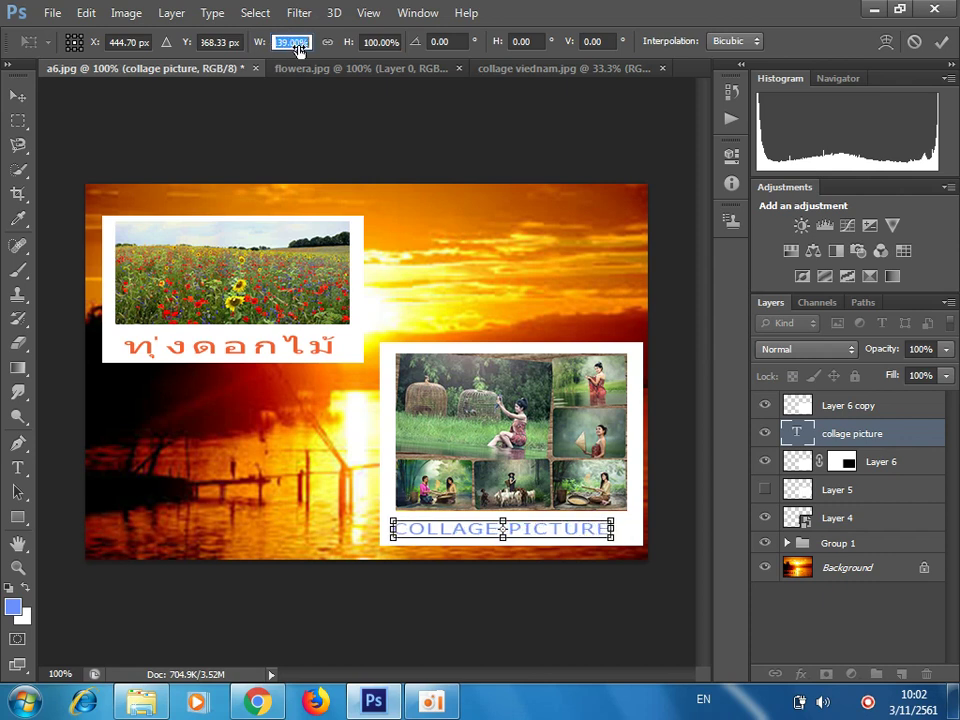
drag(547, 543, 558, 535)
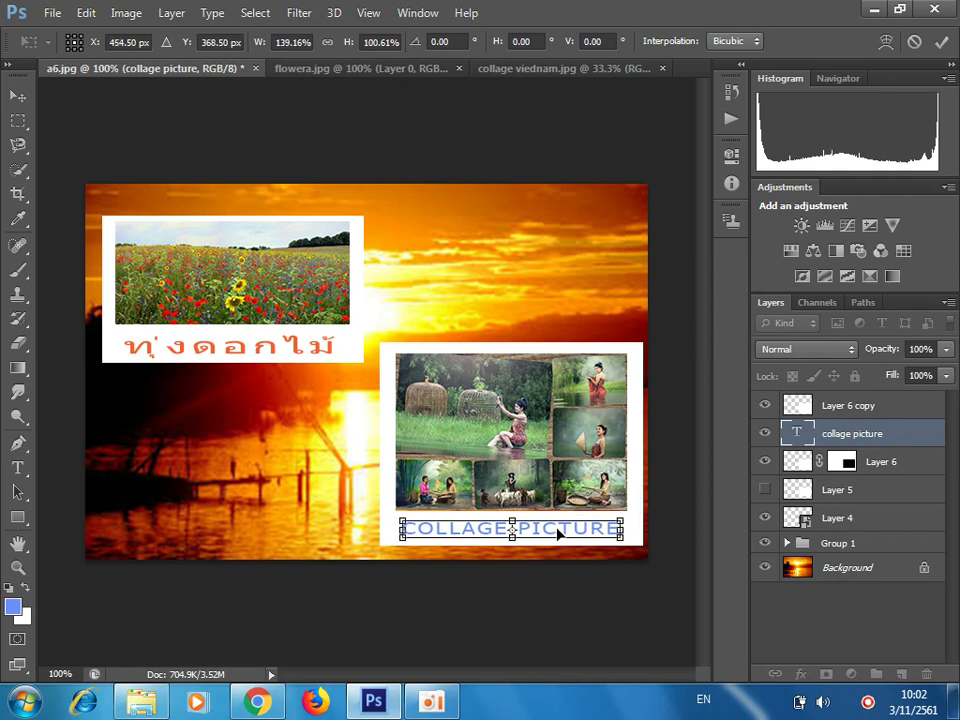
Set the caption's Y to 367.50 px, width 141.16%, taller height, and commit
click(185, 43)
key(Down)
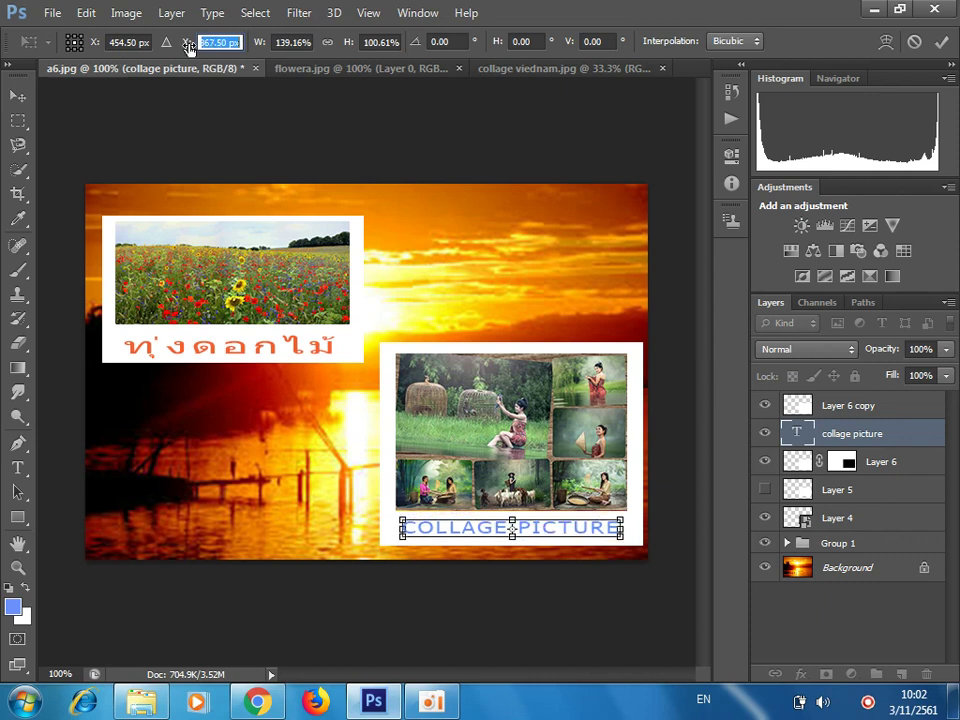
click(259, 48)
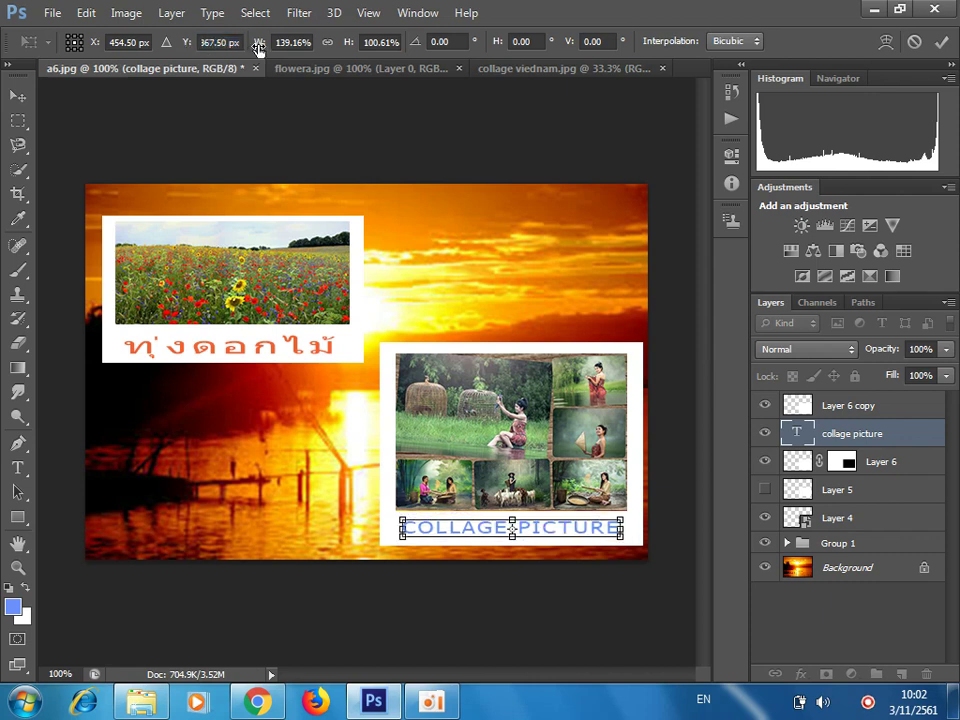
key(Up)
key(Up)
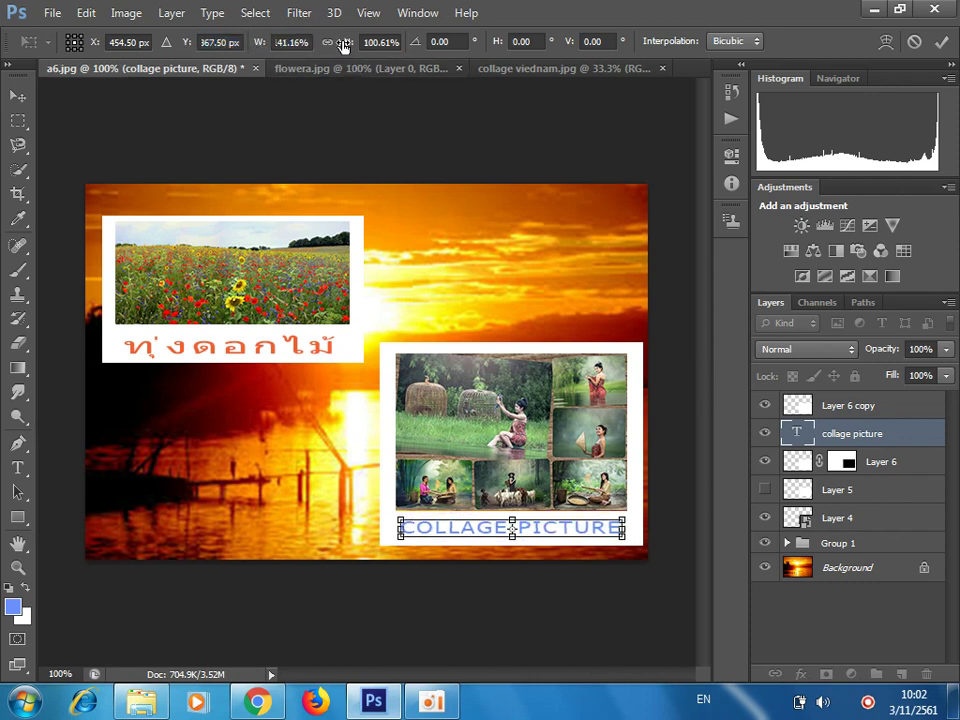
mouse_move(346, 47)
mouse_down()
mouse_move(363, 47)
mouse_move(285, 35)
mouse_up()
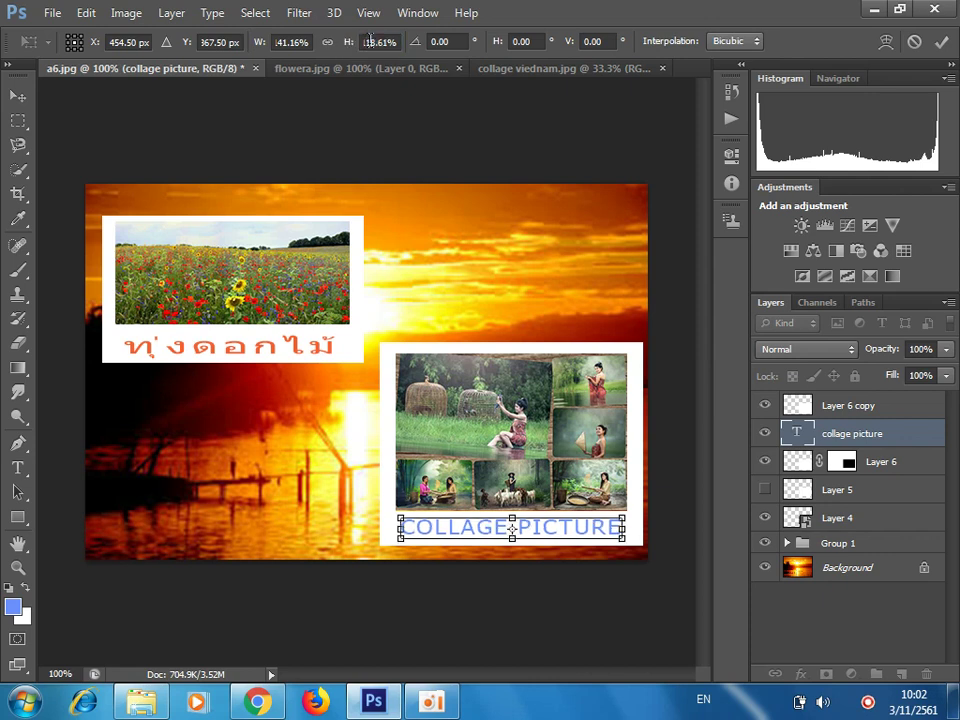
click(940, 45)
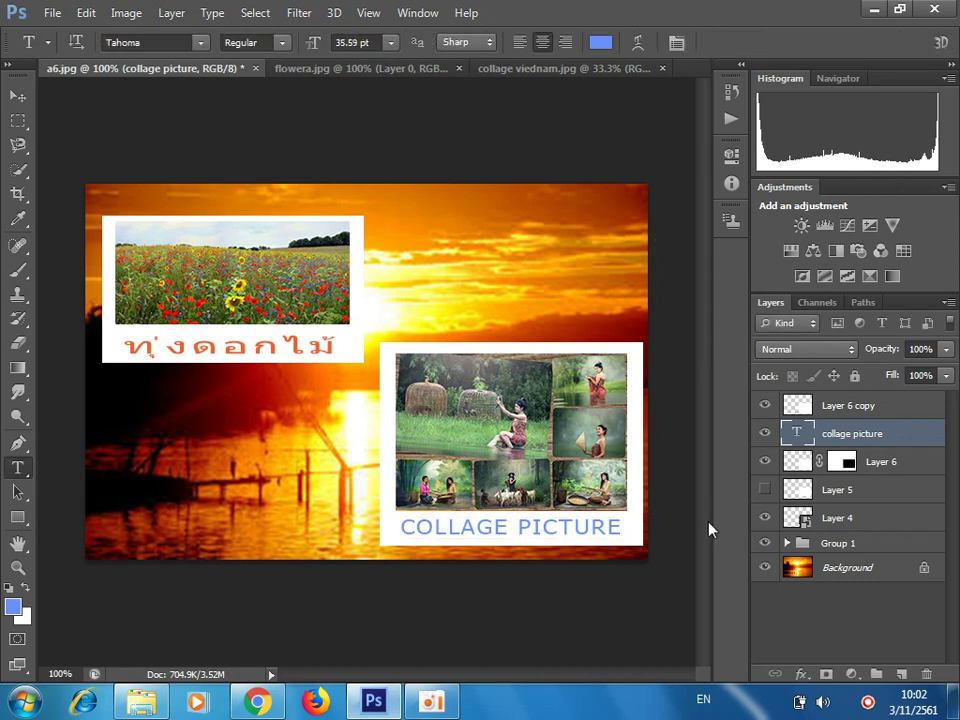
Select Layer 4 through Layer 6 copy and group them as Group 2
click(16, 96)
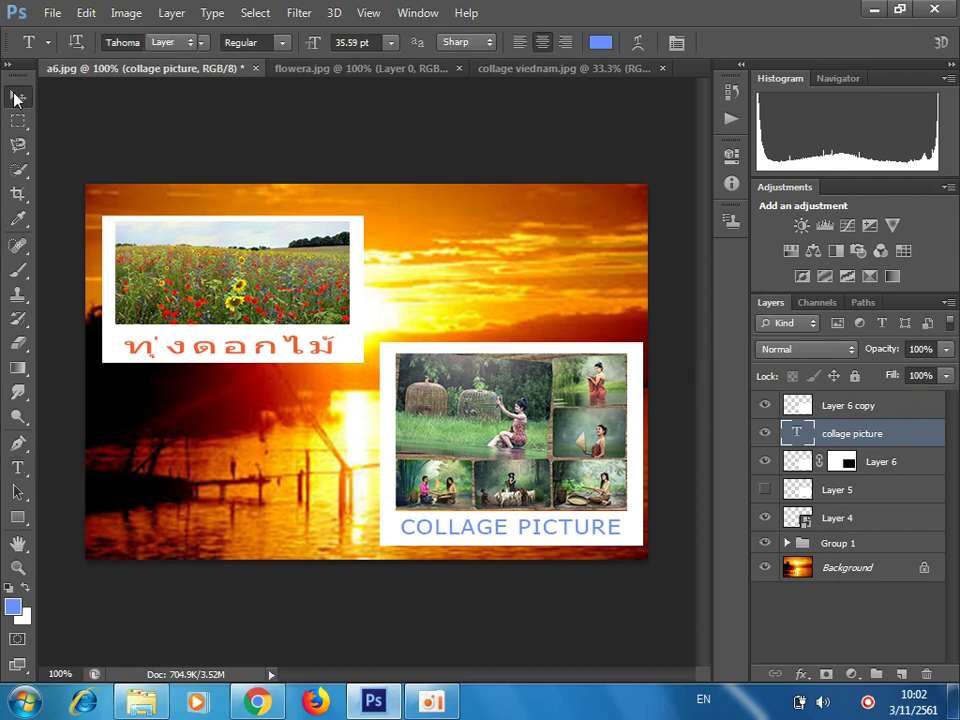
click(855, 522)
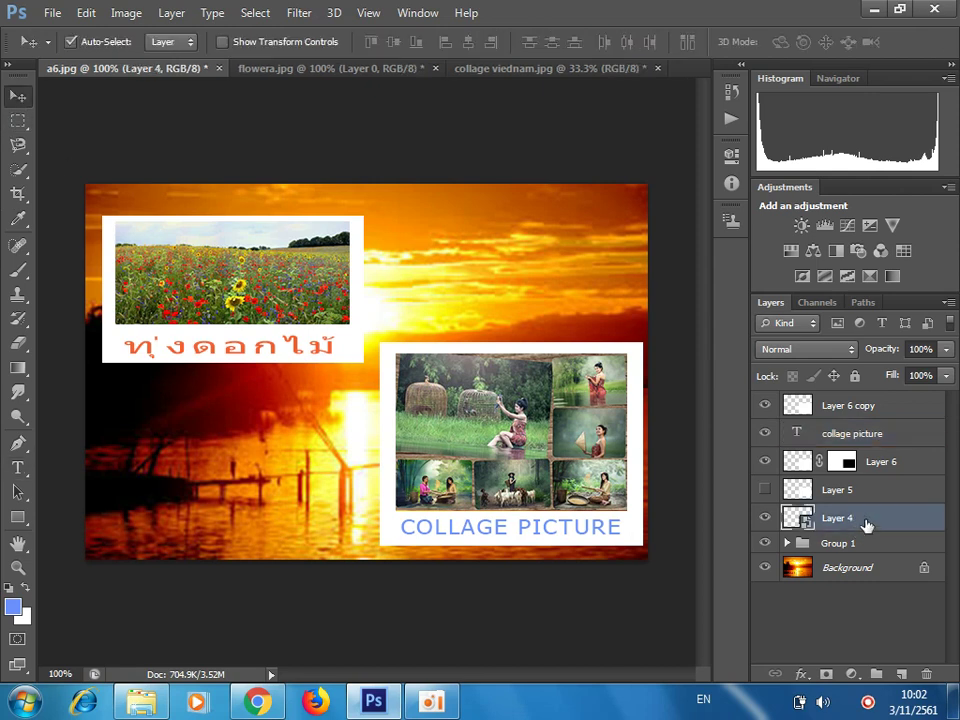
shift+click(874, 408)
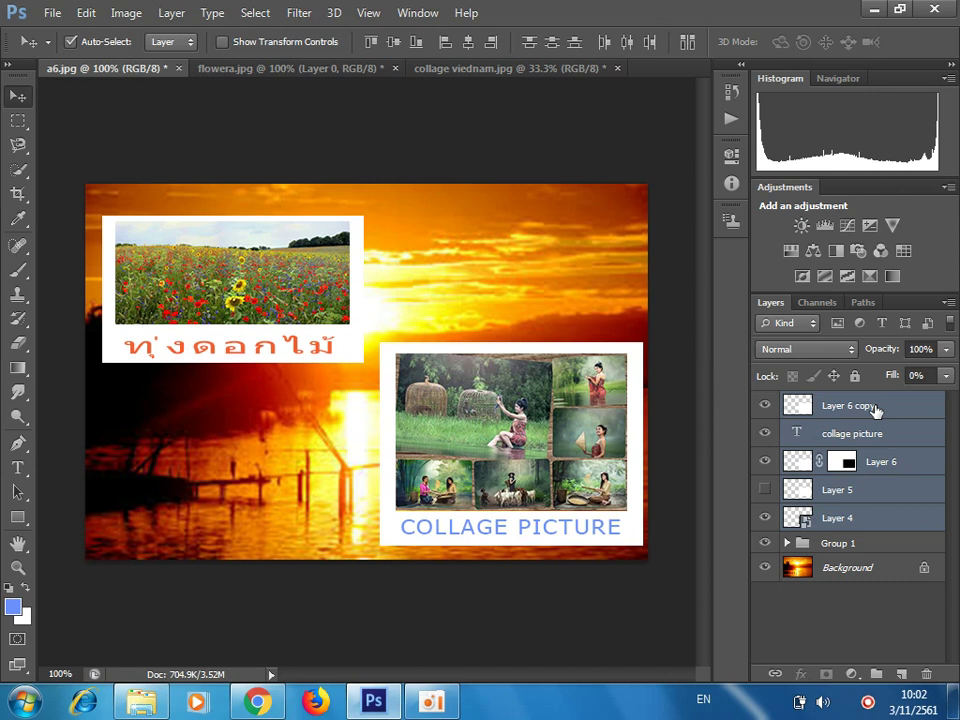
key(ctrl+g)
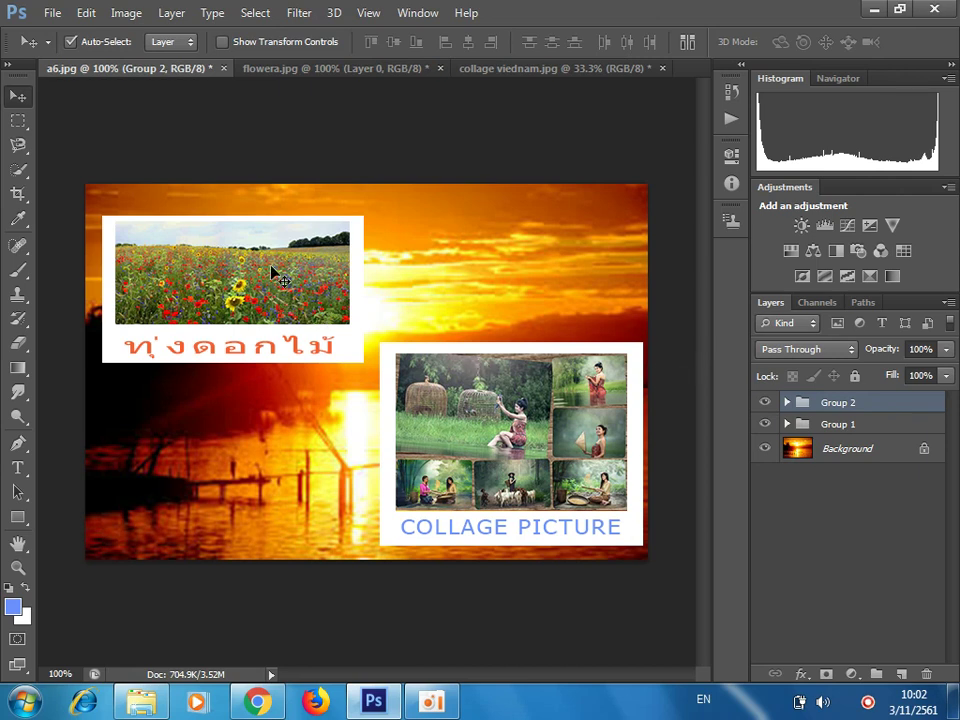
drag(322, 316, 343, 308)
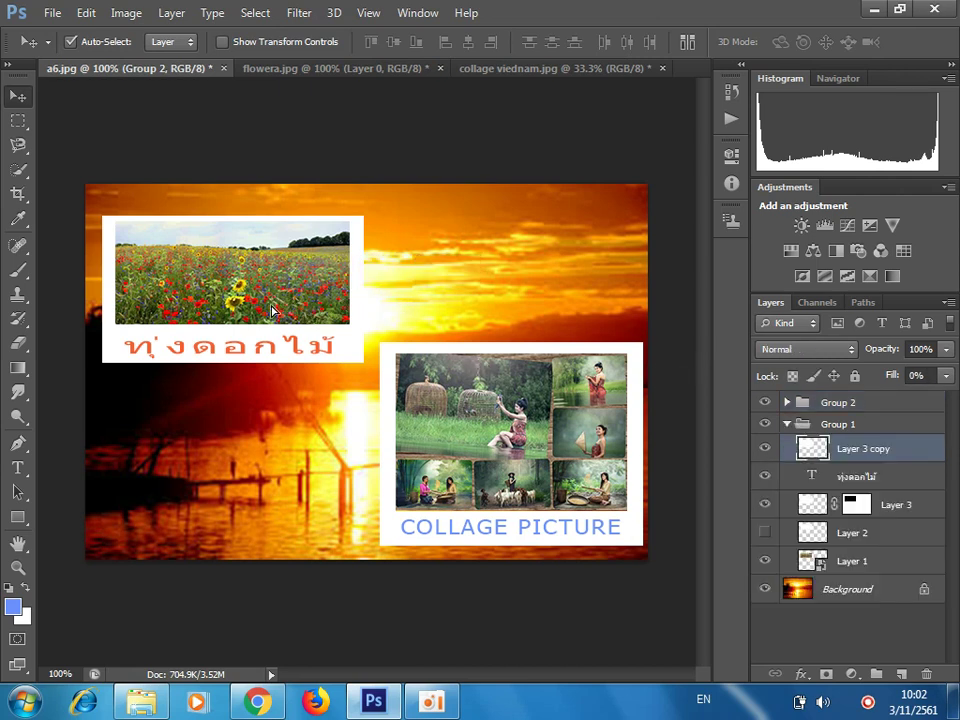
click(463, 407)
drag(463, 407, 466, 424)
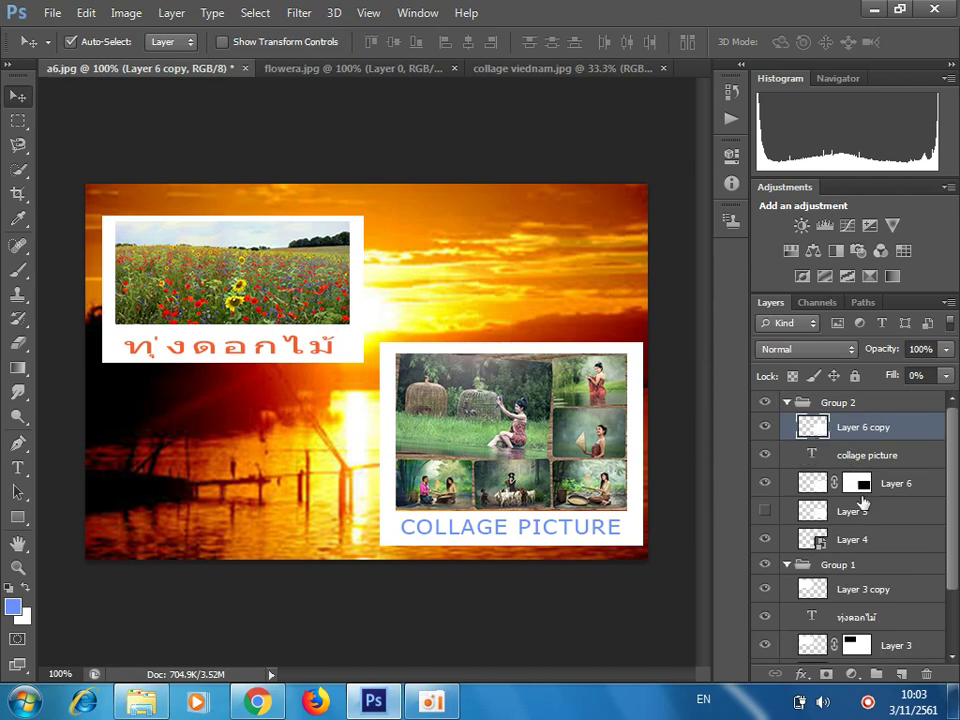
click(787, 566)
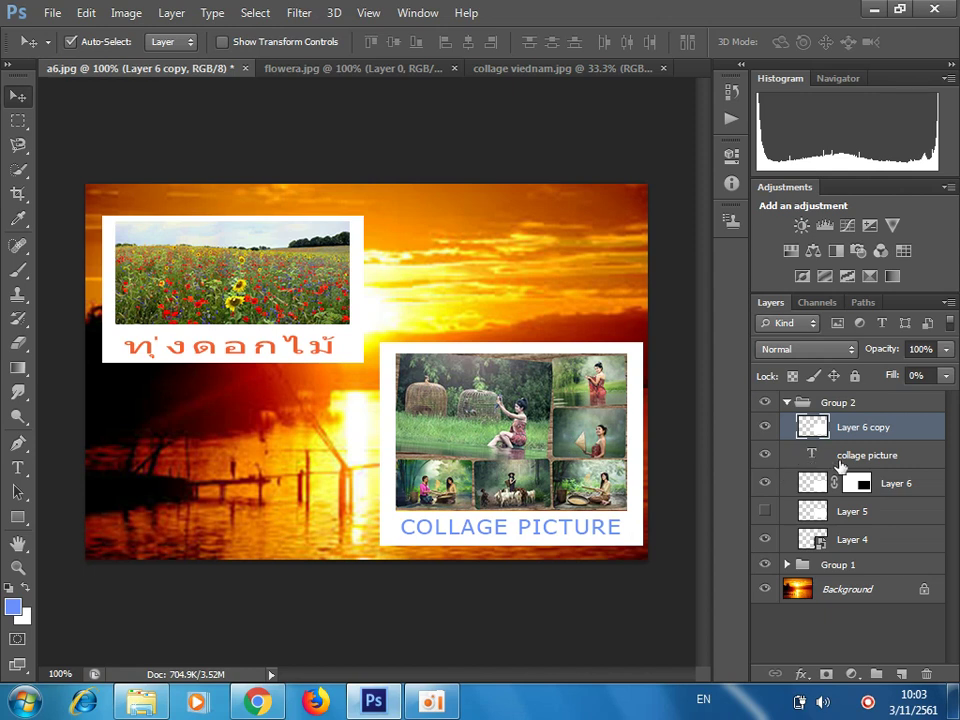
click(855, 466)
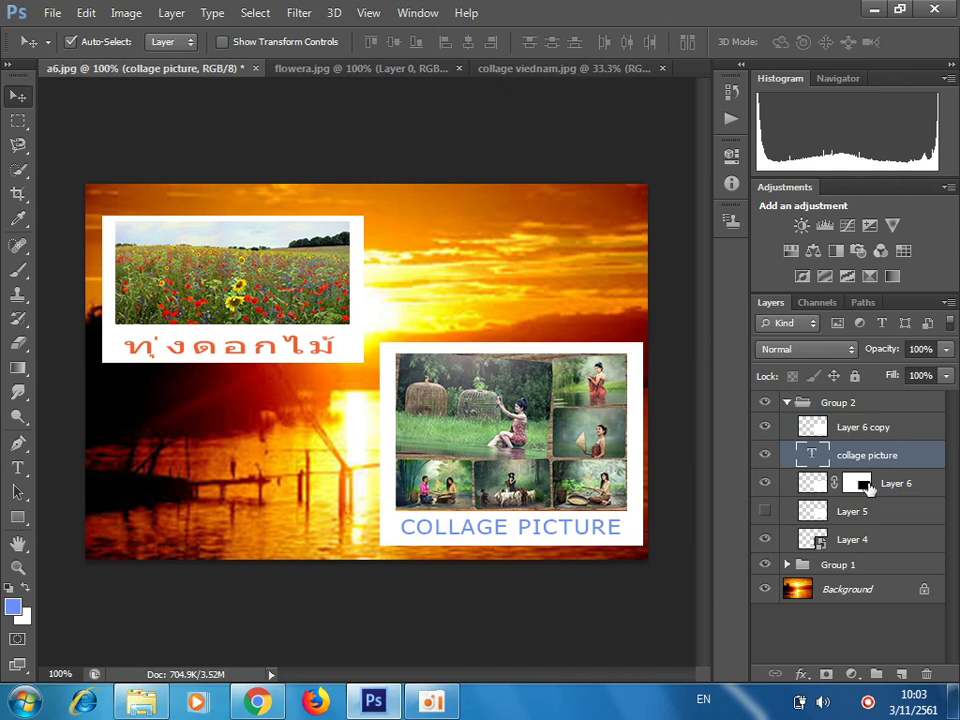
click(787, 402)
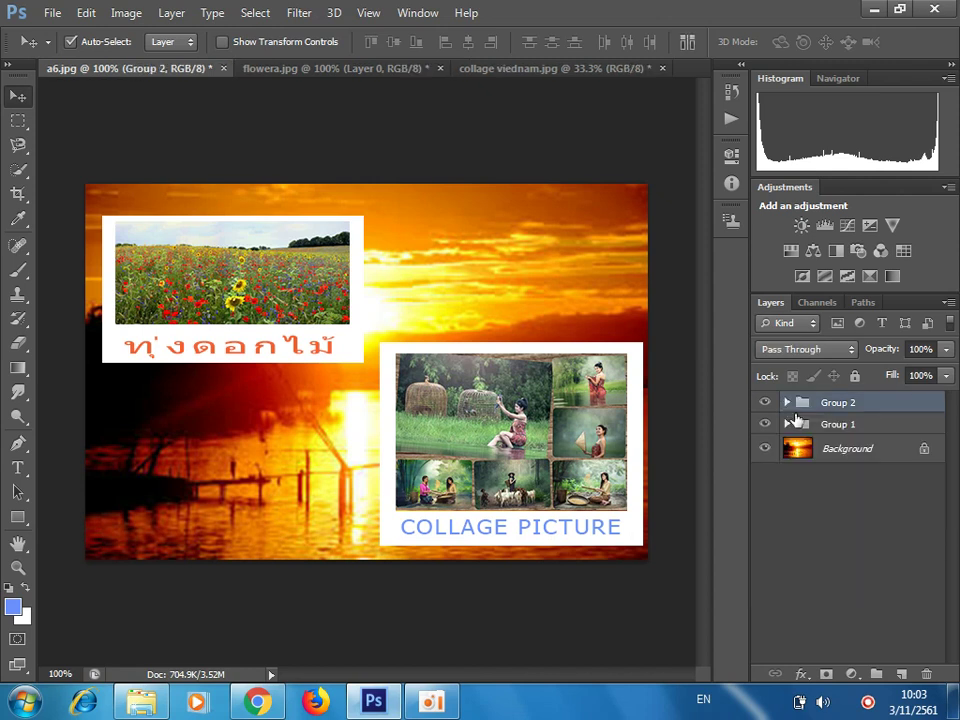
click(787, 424)
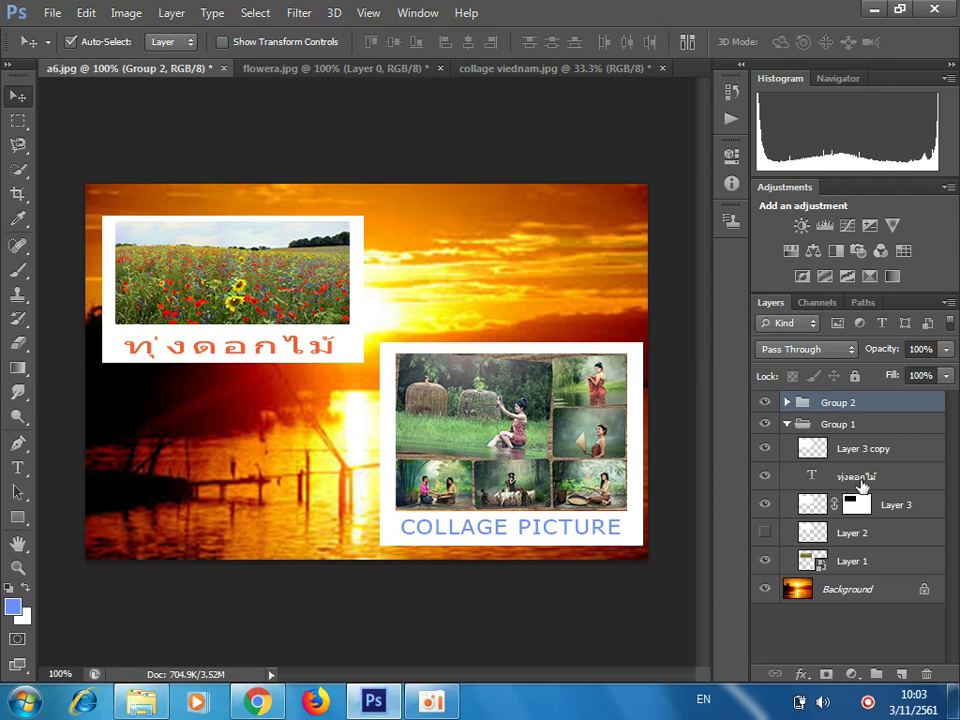
click(787, 424)
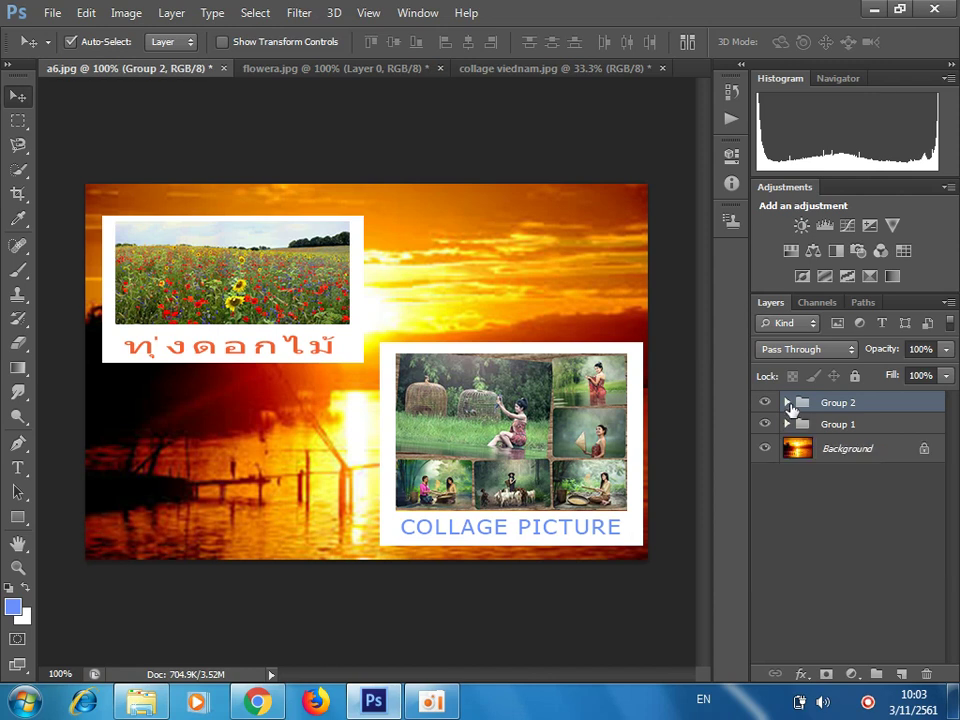
click(787, 402)
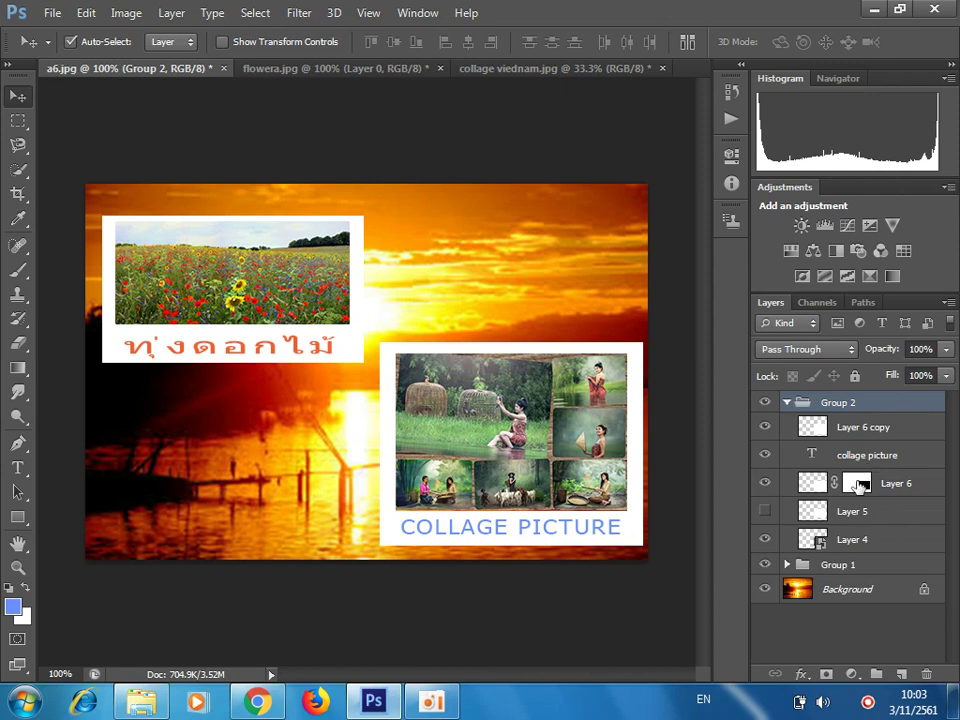
click(787, 402)
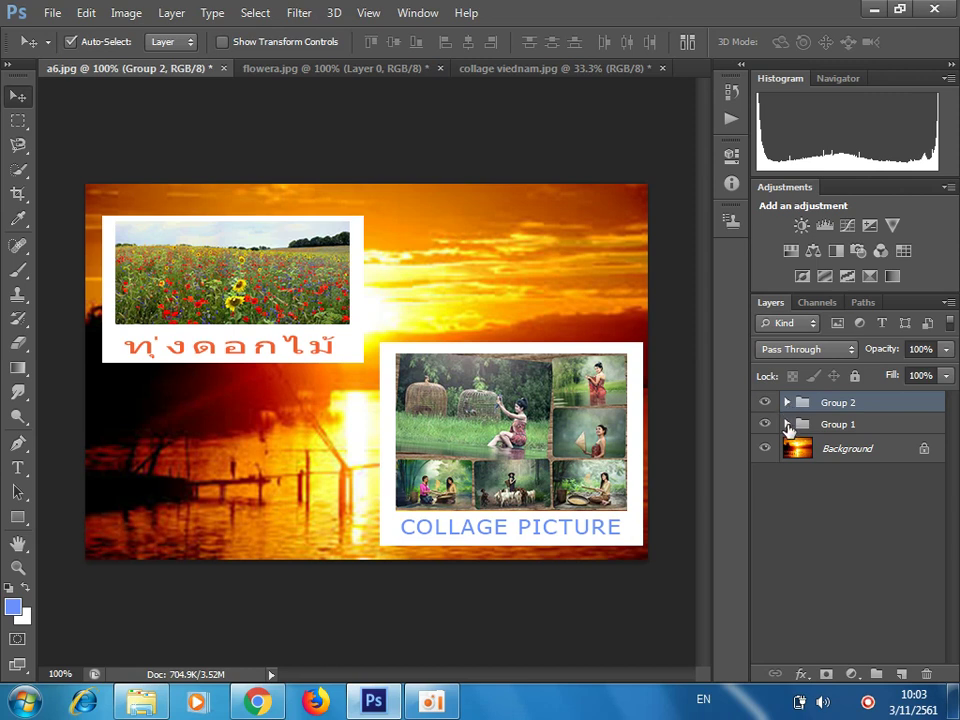
click(787, 424)
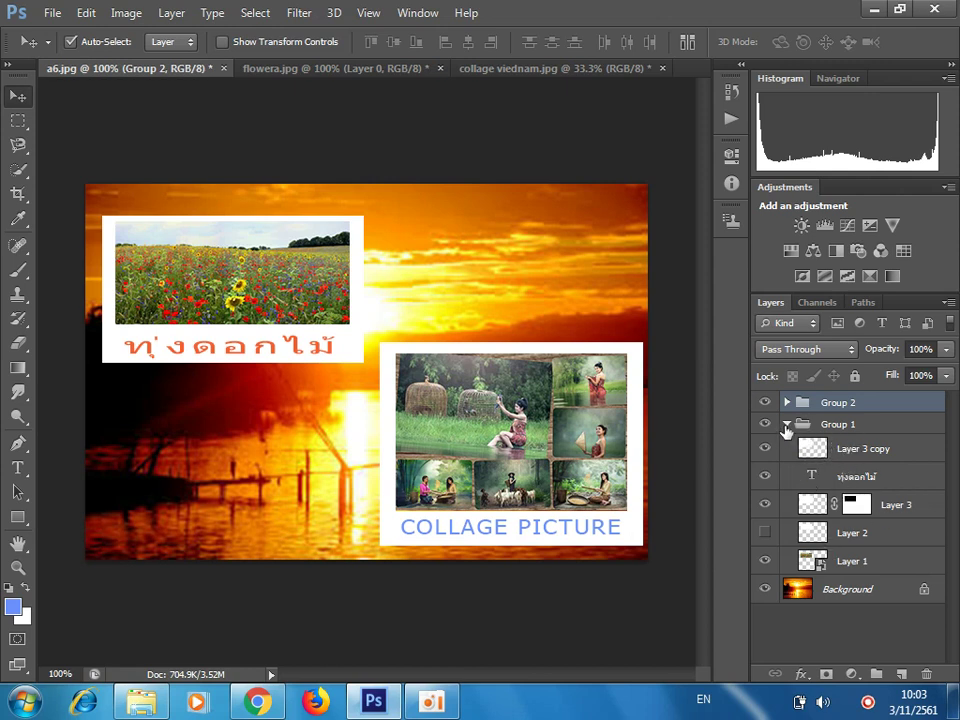
click(787, 424)
click(787, 402)
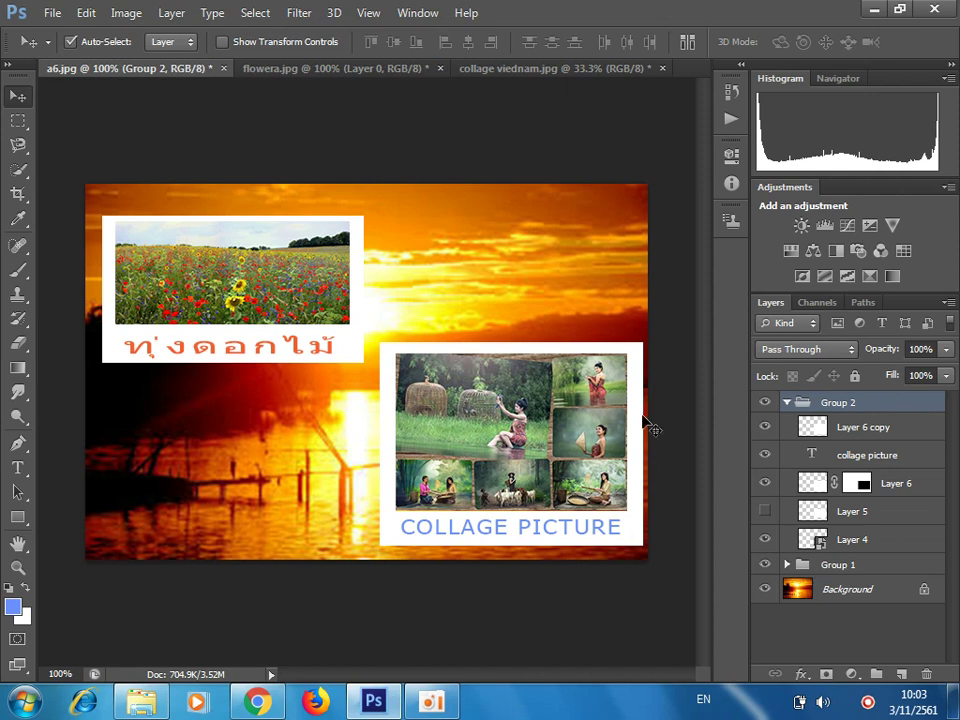
click(786, 402)
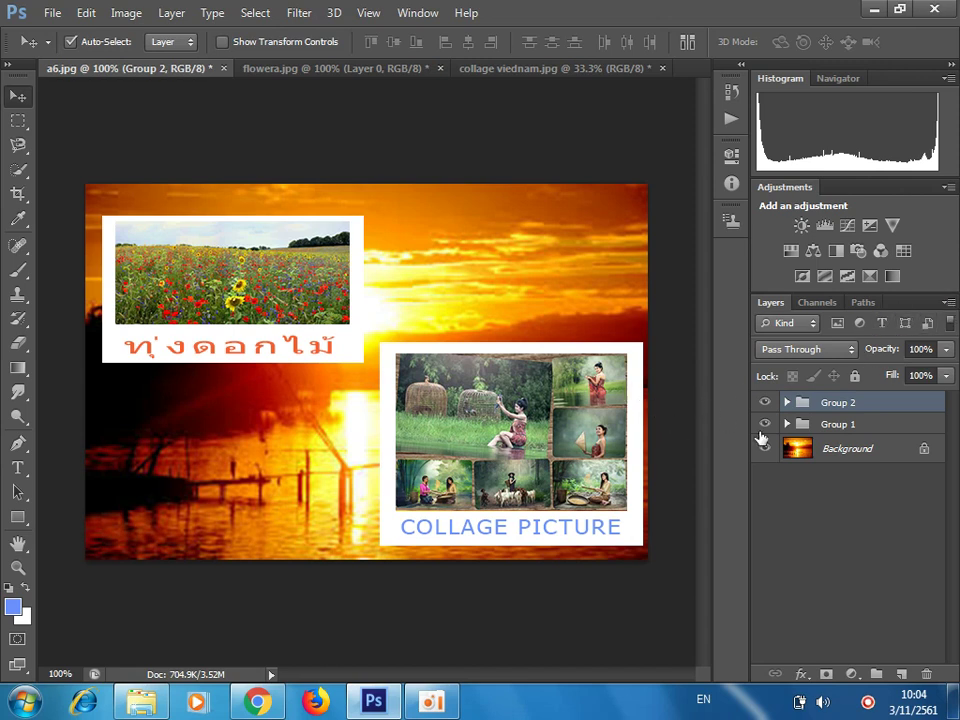
shift+click(868, 450)
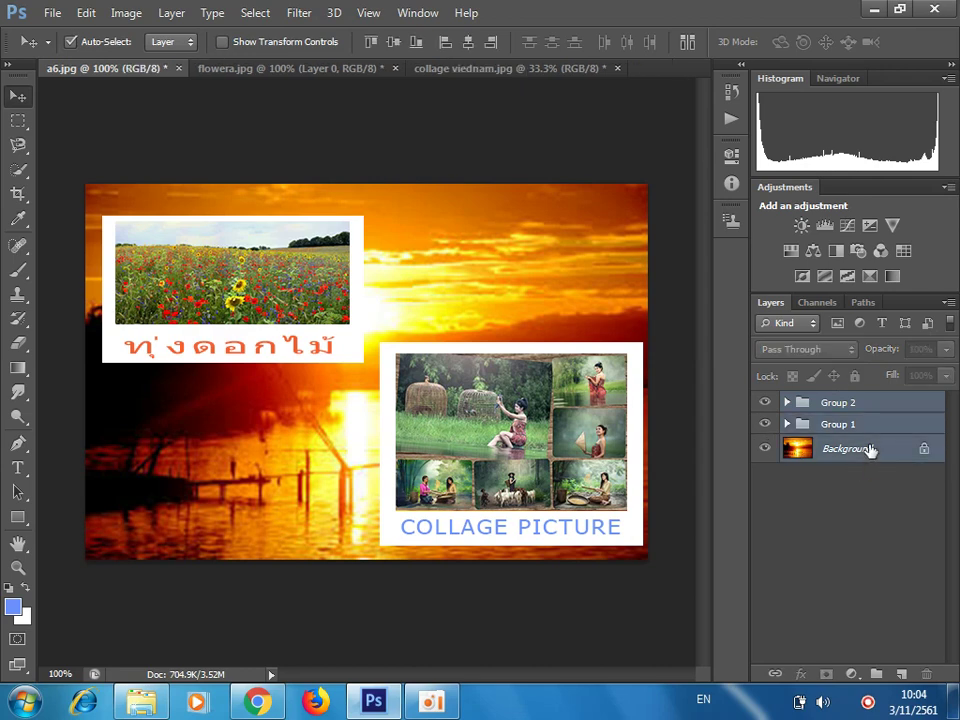
click(948, 303)
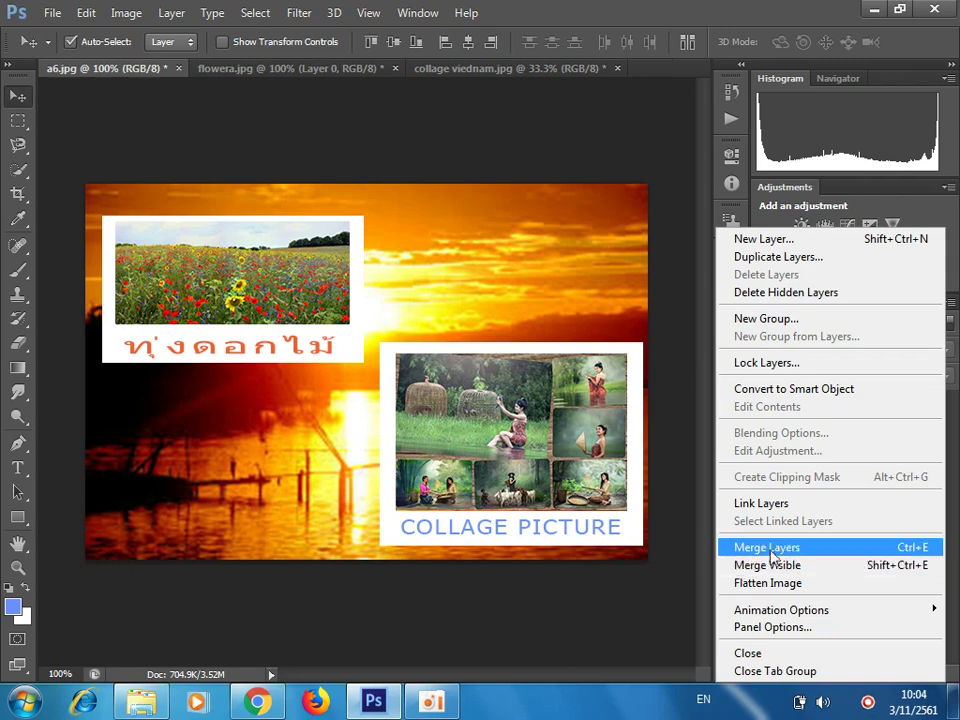
click(632, 610)
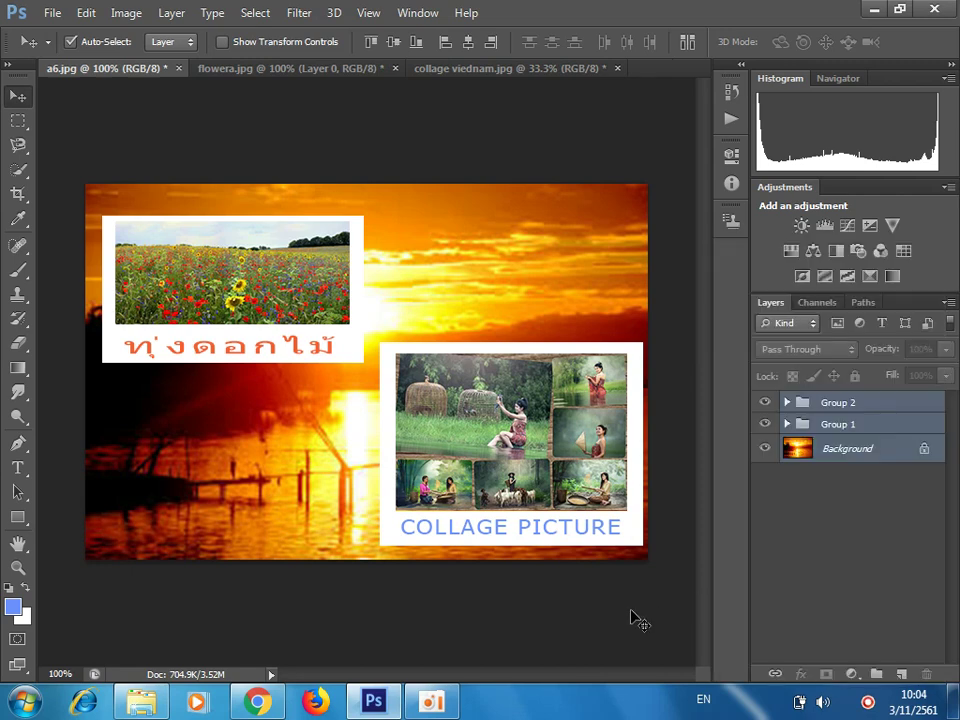
click(872, 405)
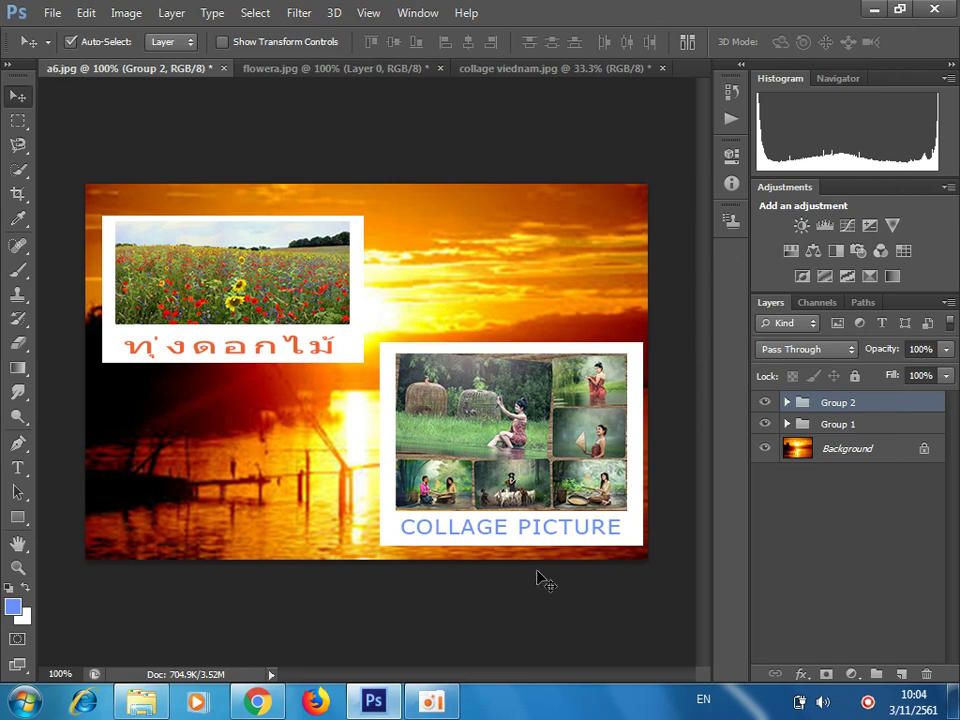